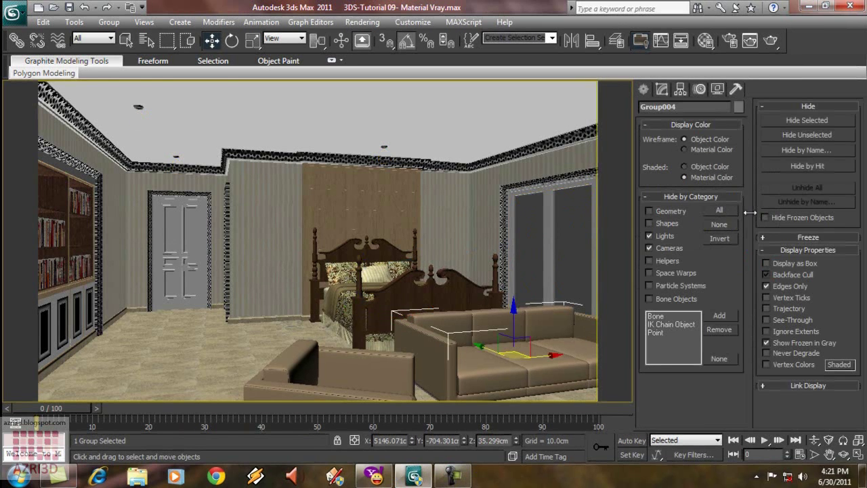
Duplicate the Wall material into an empty Material Editor slot and change the duplicate's type to VRayMtl.
left_click_drag(750, 211, 752, 212)
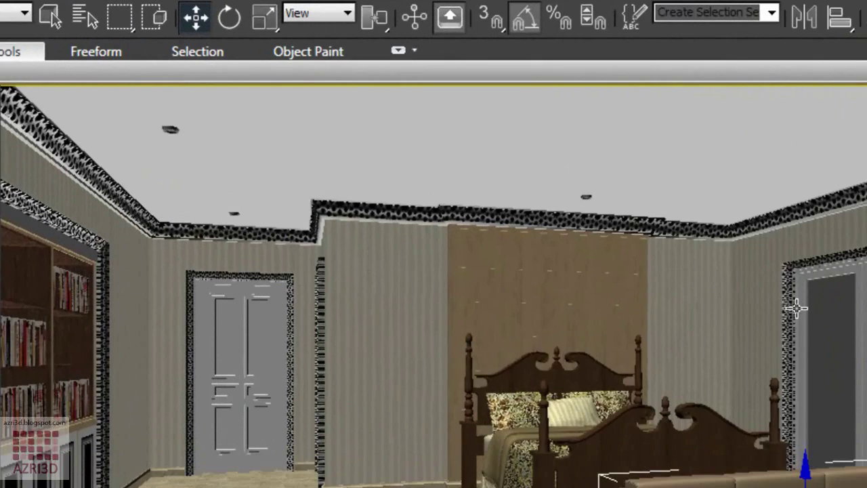
key("m")
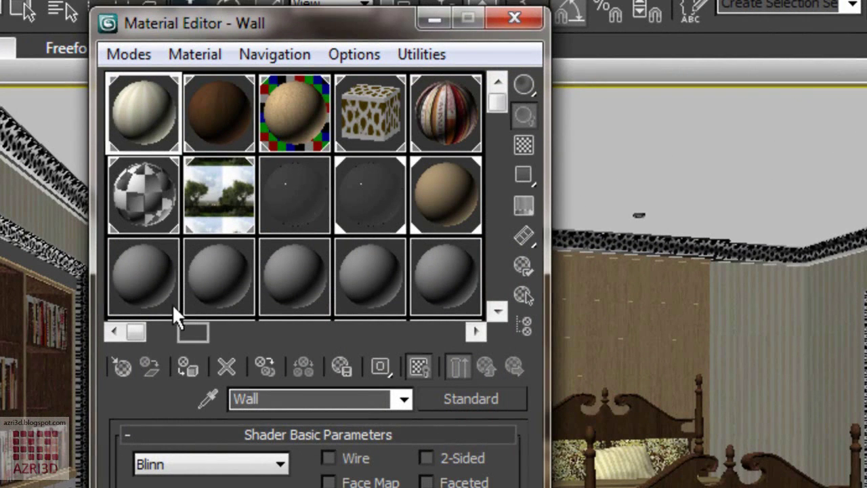
left_click(141, 286)
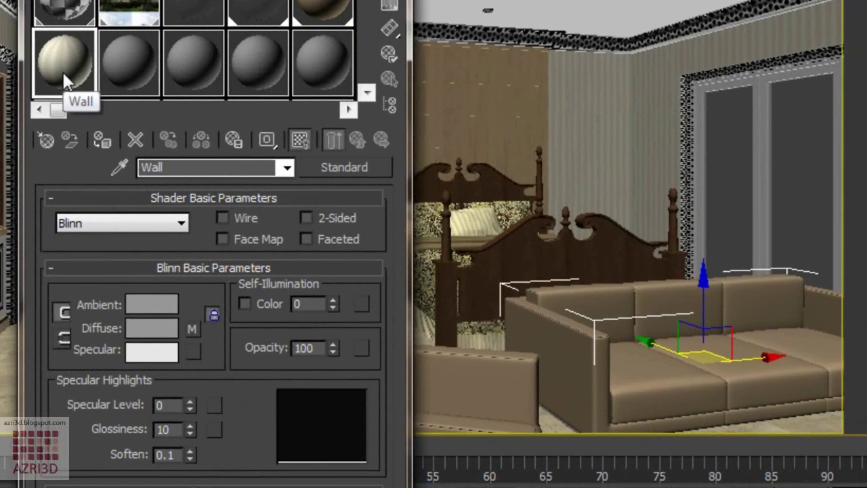
left_click(360, 164)
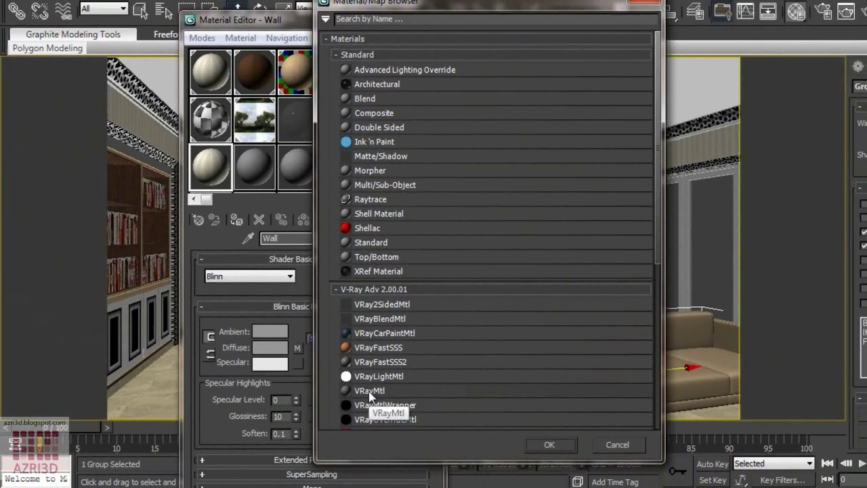
double_click(369, 392)
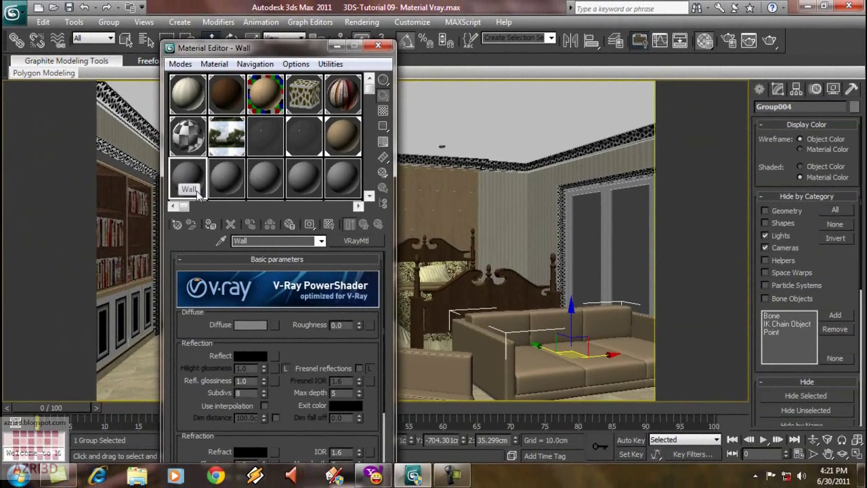
Copy the diffuse map of the original Wall material and paste it as a copy into the VRayMtl version's diffuse map.
left_click(191, 93)
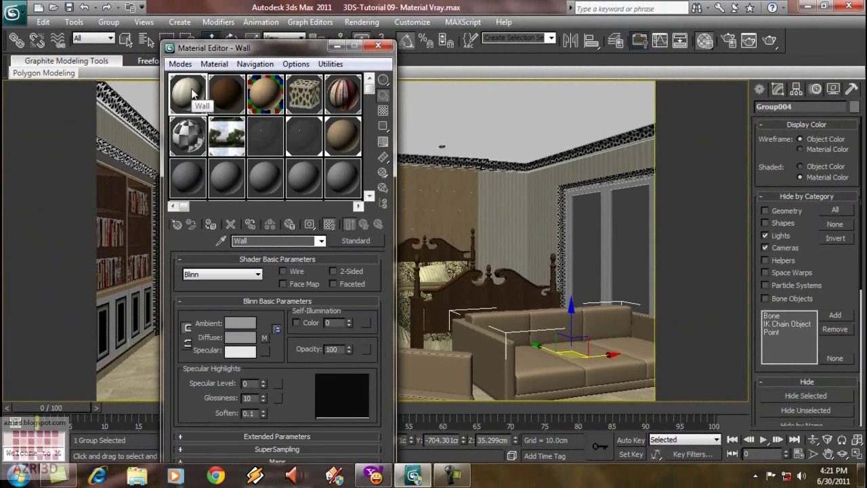
right_click(264, 338)
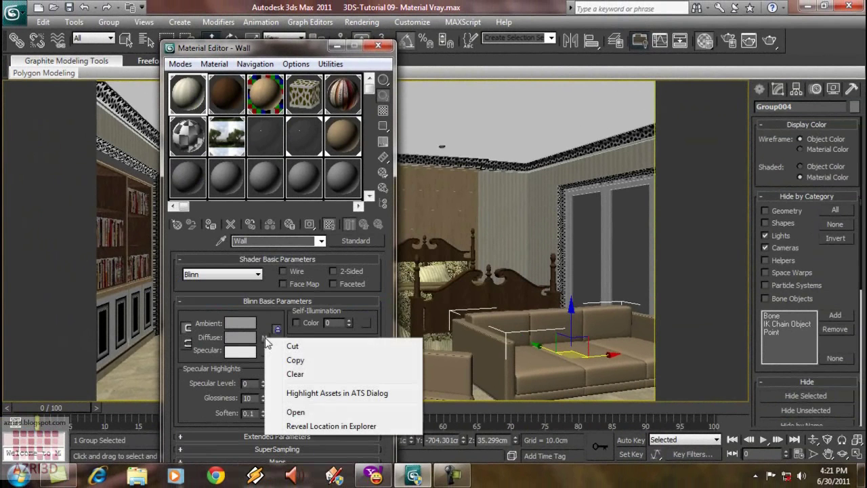
left_click(306, 361)
left_click(205, 179)
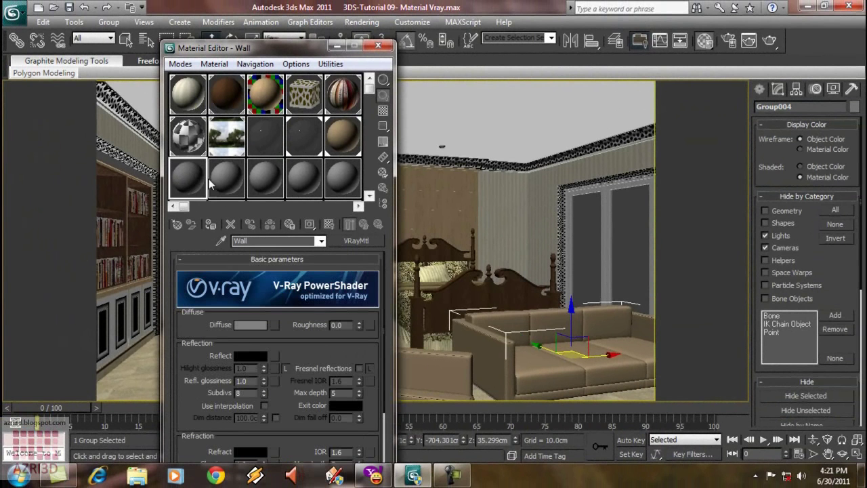
right_click(275, 326)
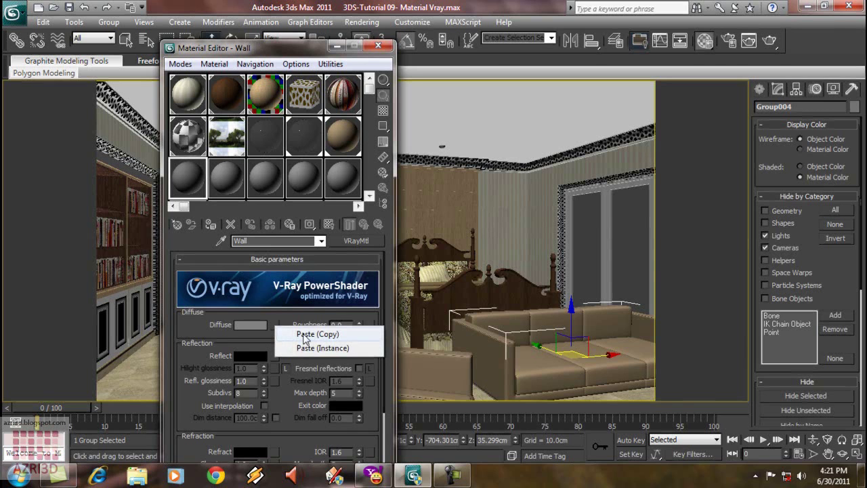
left_click(303, 335)
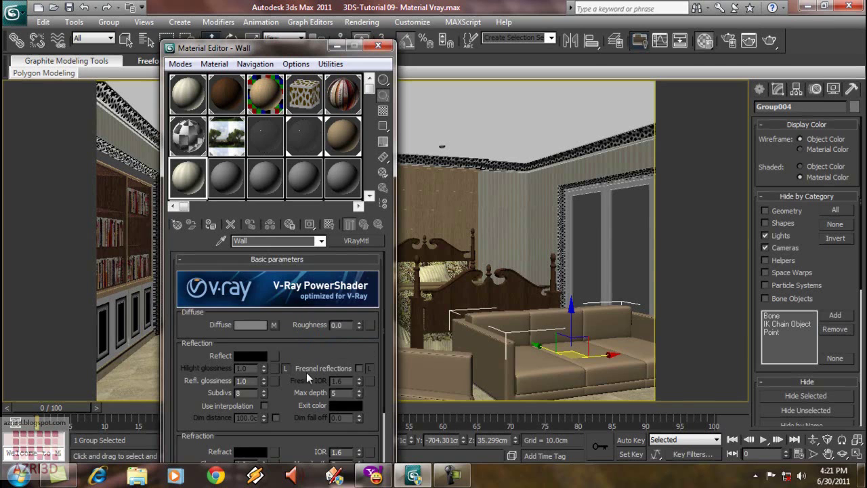
Assign the VRayMtl Wall material to the room's wall object, replacing the existing same-named material, and turn on its map display in the viewport.
left_click_drag(303, 349, 266, 251)
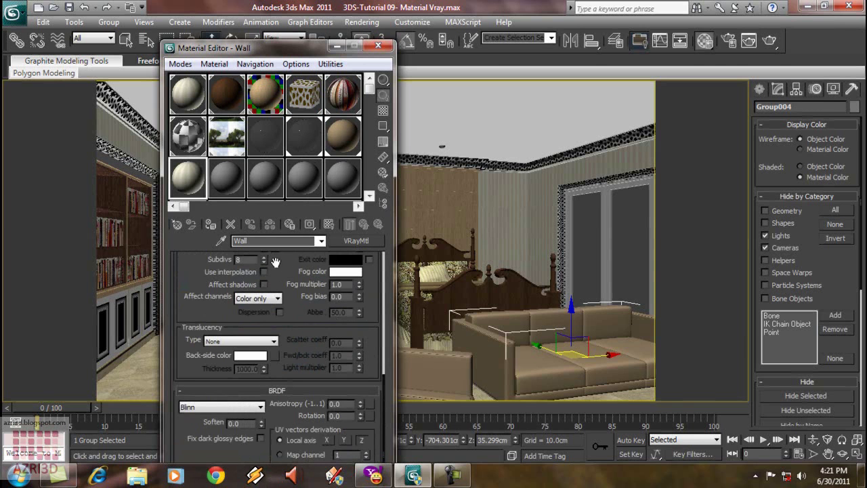
scroll(292, 268, "up", 3)
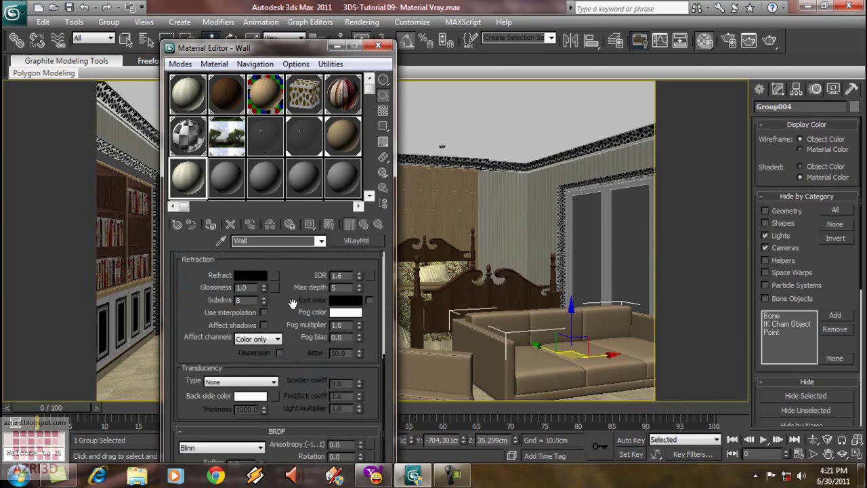
left_click(551, 193)
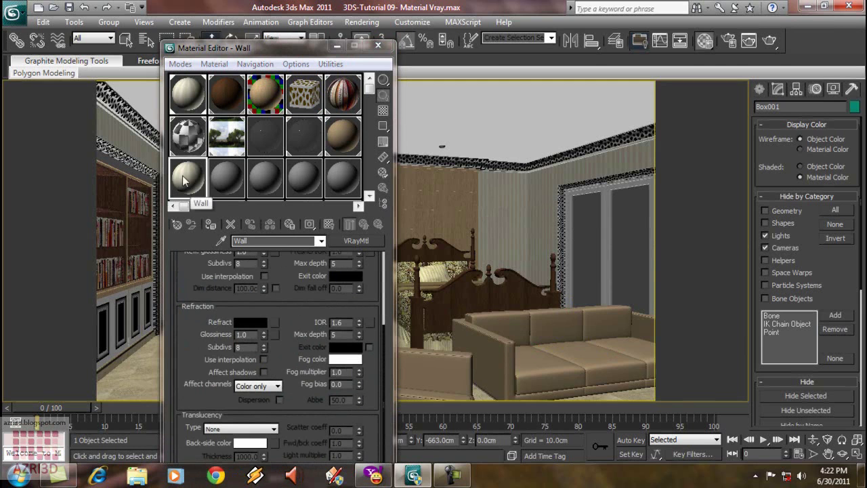
key("F3")
left_click(533, 191)
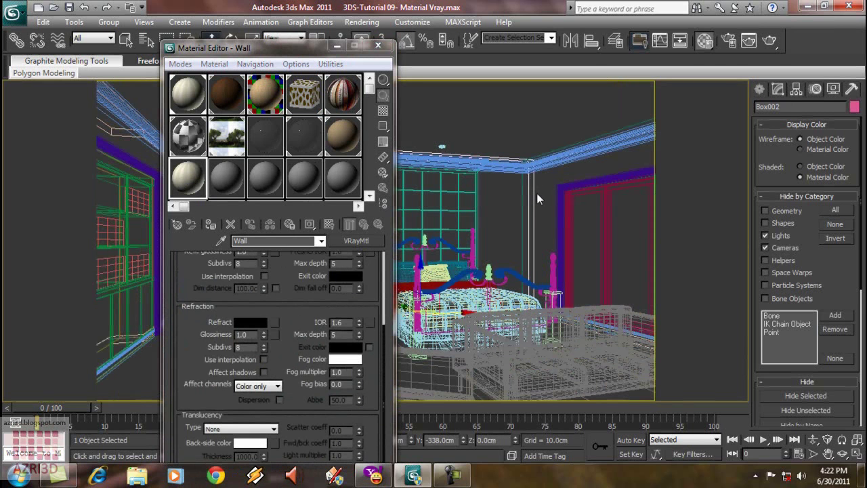
left_click(191, 175)
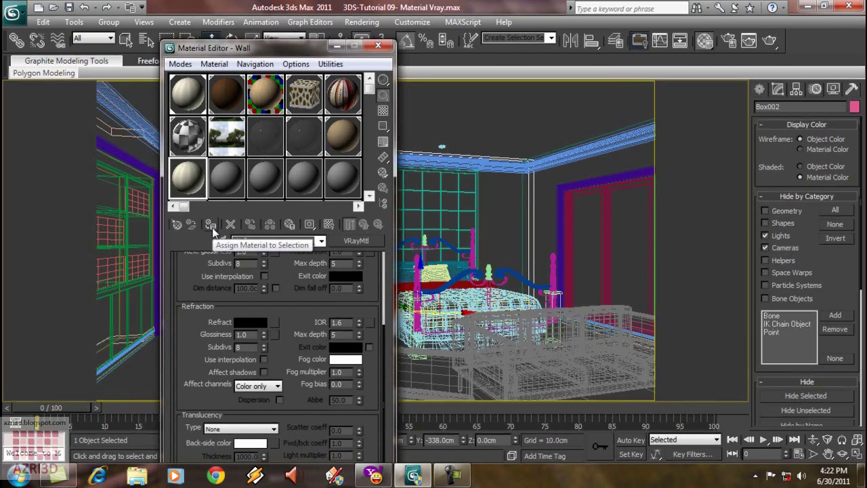
left_click(211, 225)
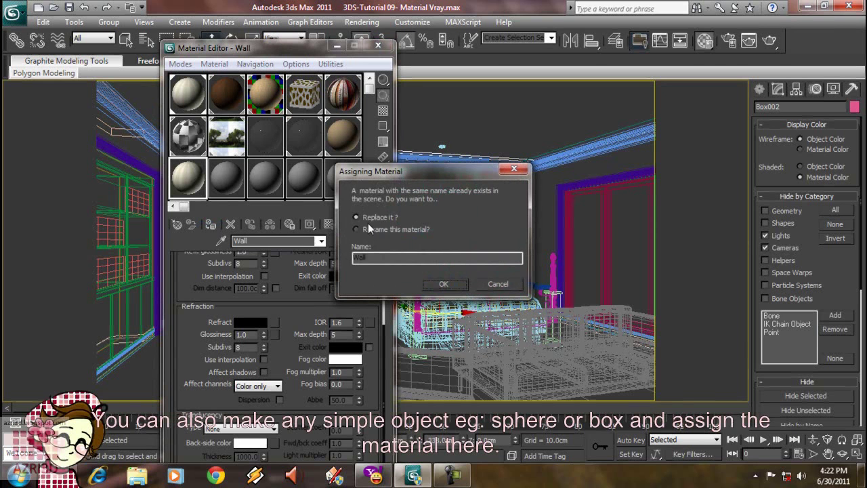
left_click(438, 282)
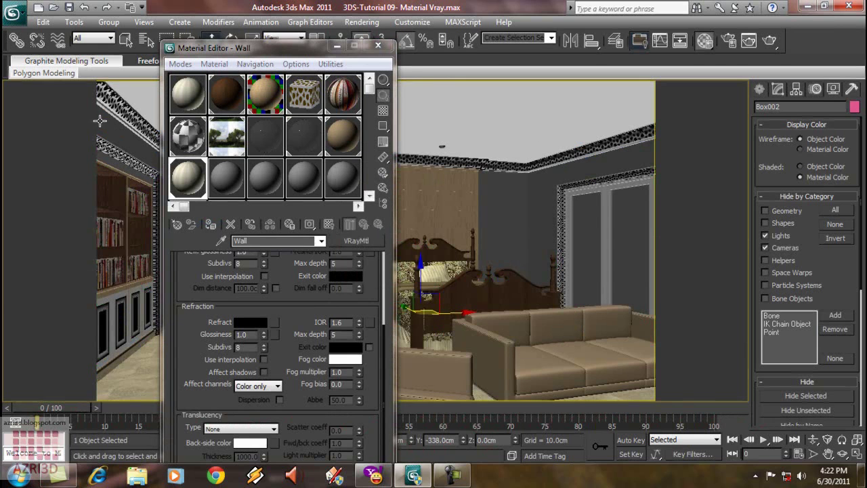
left_click(329, 225)
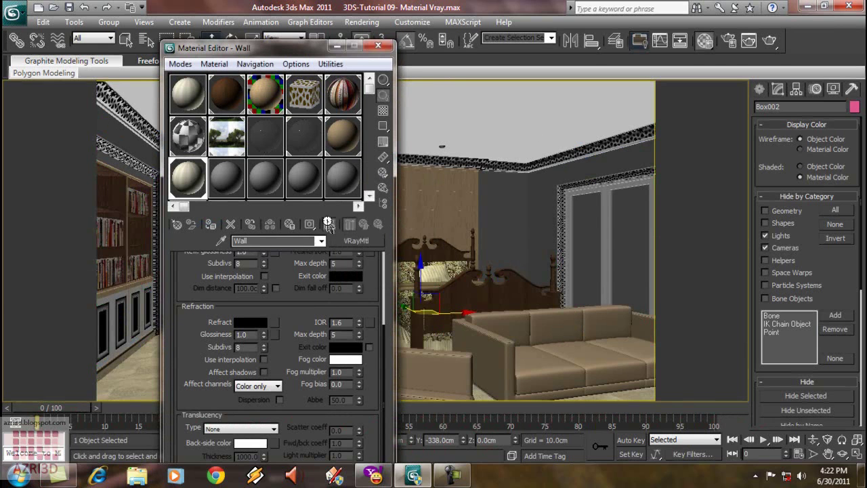
left_click(463, 256)
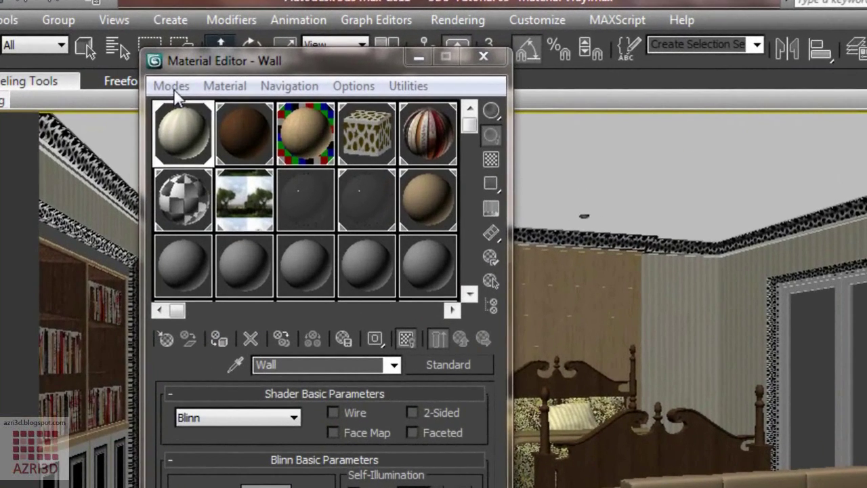
Switch the Material Editor to Slate mode and reposition its window.
left_click(182, 65)
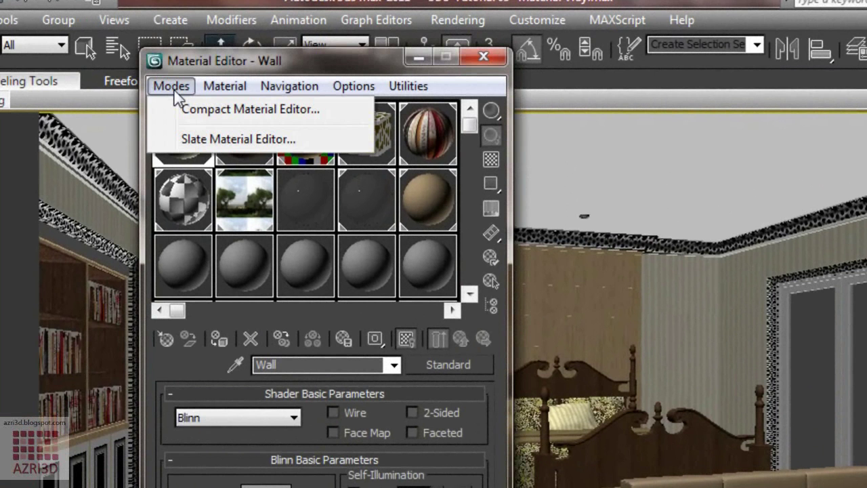
left_click(214, 139)
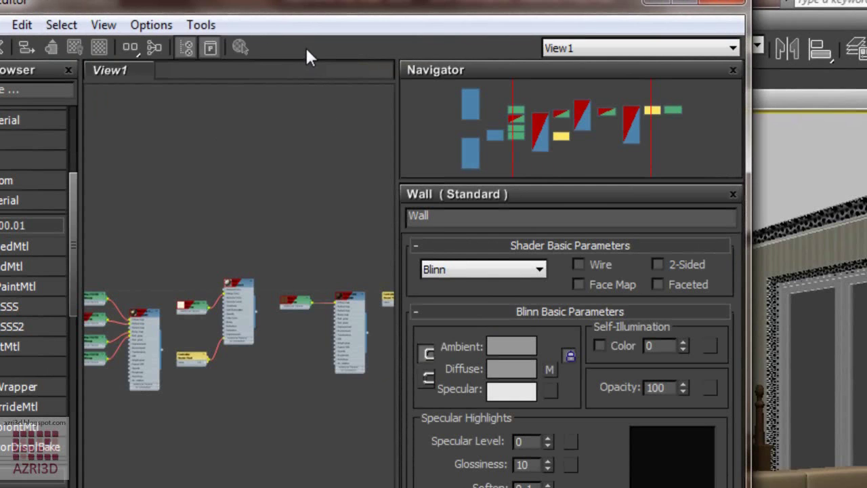
left_click_drag(304, 5, 338, 26)
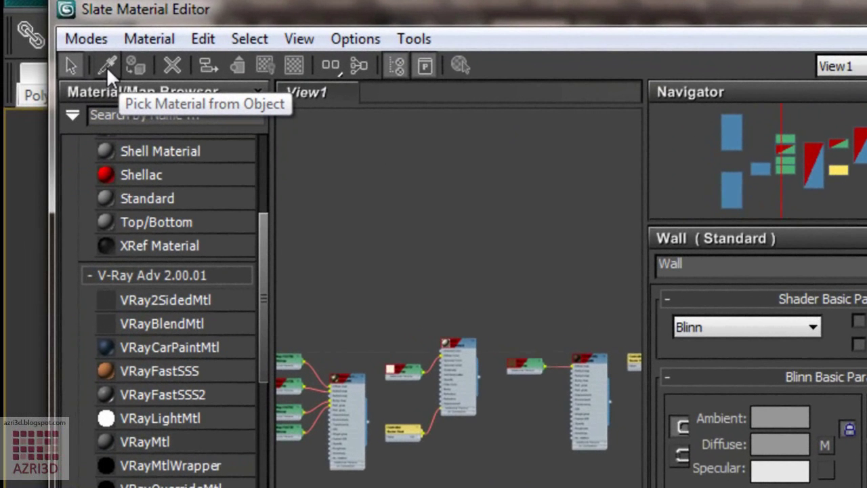
Pick the material from the wall above the window in the scene and locate its Wall node in View1.
left_click(106, 66)
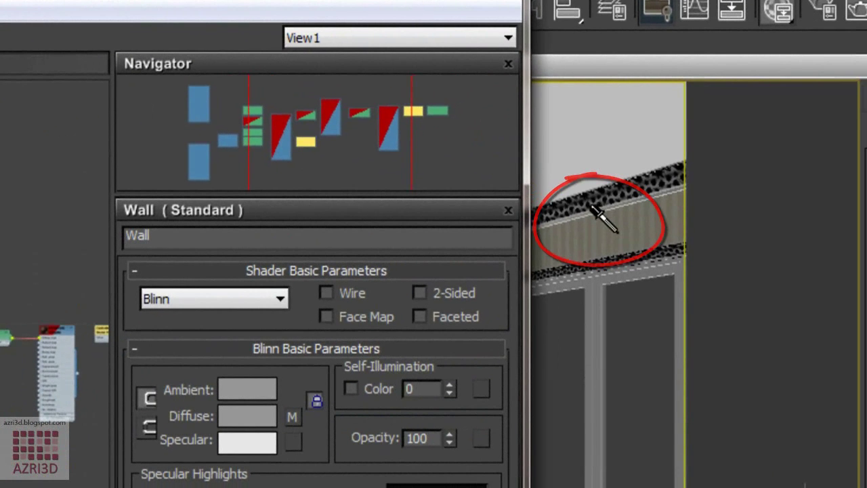
left_click(617, 228)
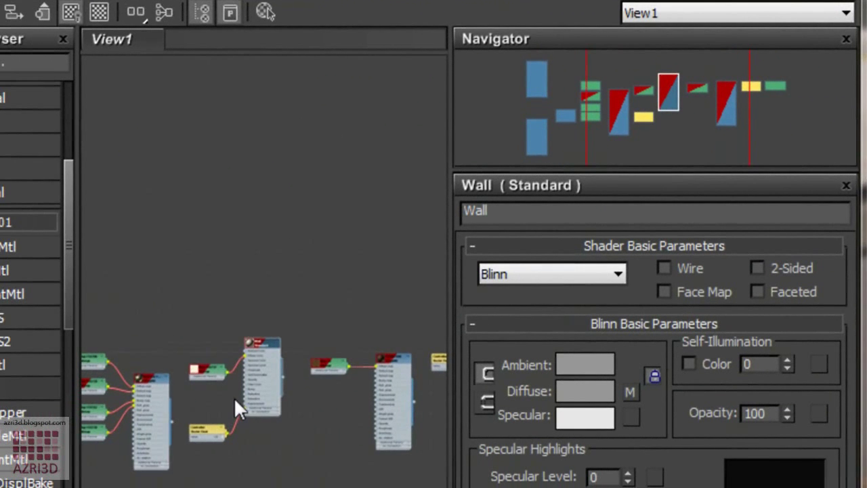
left_click(265, 429)
scroll(266, 430, "up", 6)
scroll(265, 251, "up", 2)
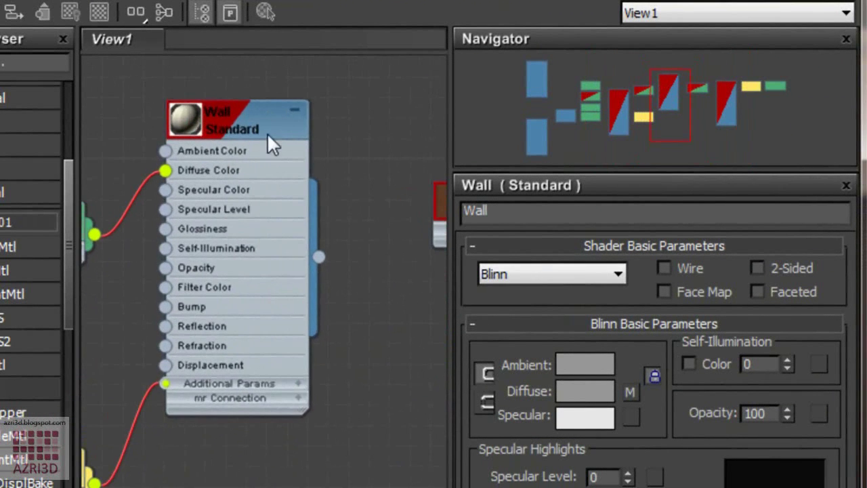
scroll(346, 357, "down", 5)
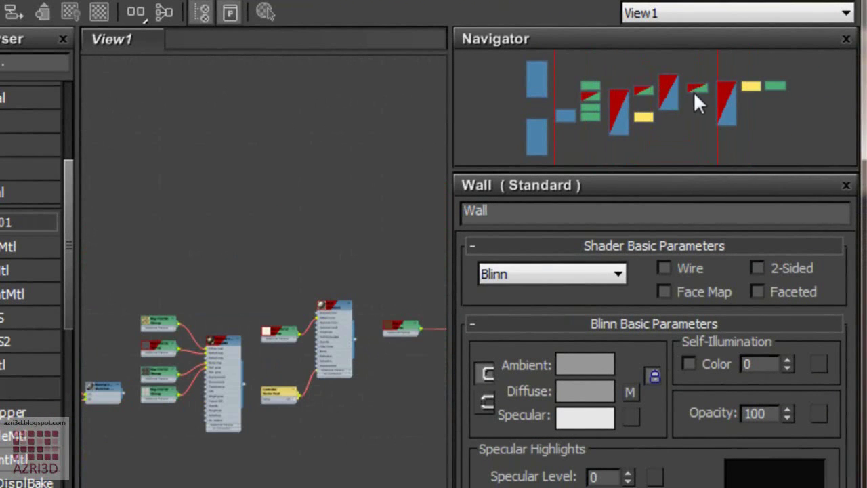
scroll(332, 352, "up", 4)
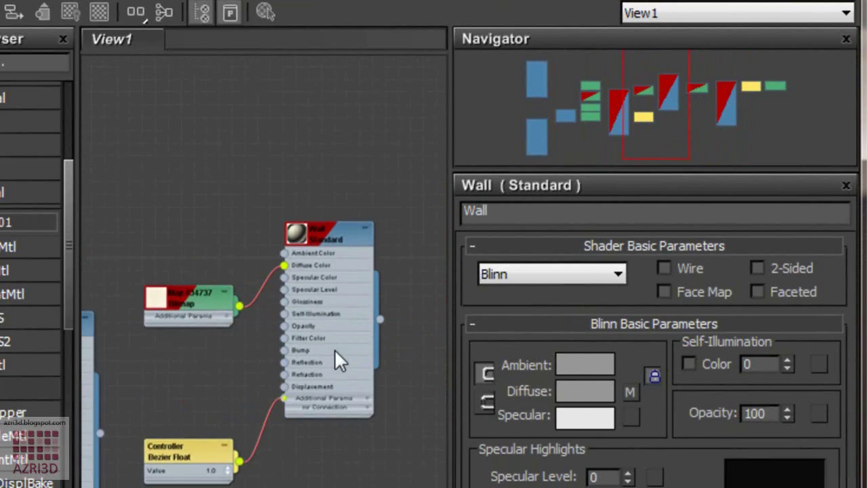
scroll(334, 352, "up", 1)
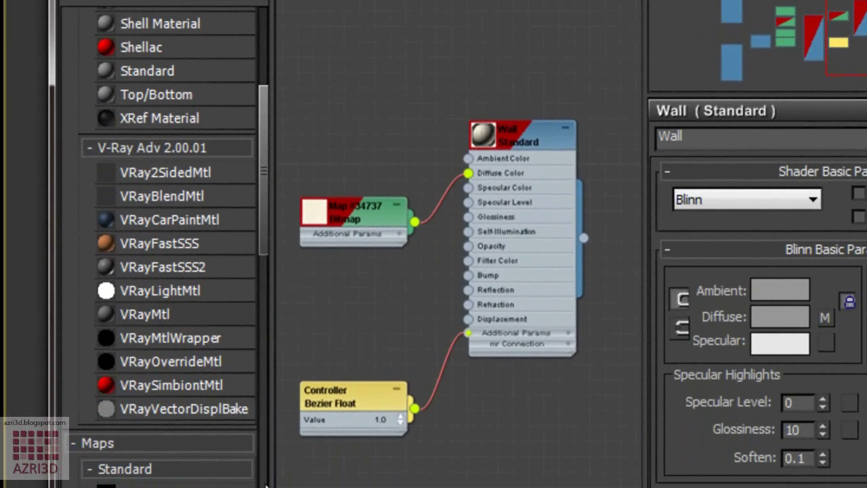
Add a VRayMtl node to View1 and place it directly below the standard Wall material node.
double_click(168, 315)
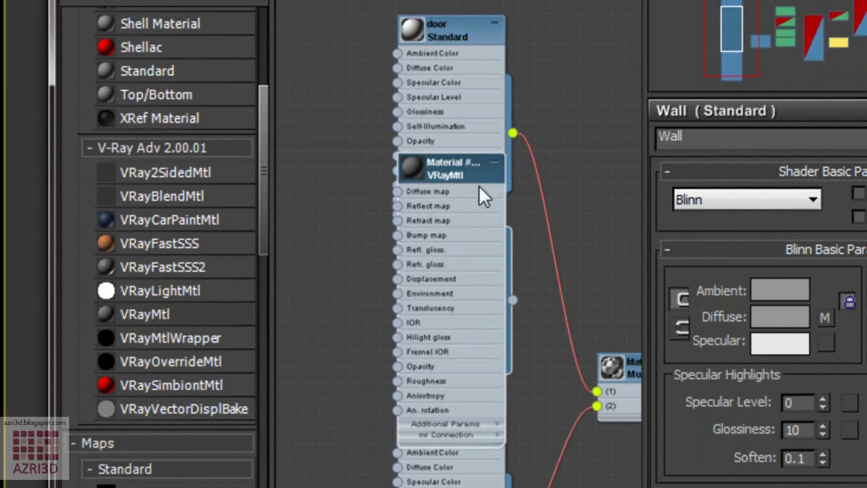
mouse_move(730, 28)
left_mouse_down()
mouse_move(762, 42)
mouse_move(732, 34)
mouse_move(857, 42)
mouse_move(727, 31)
left_mouse_up()
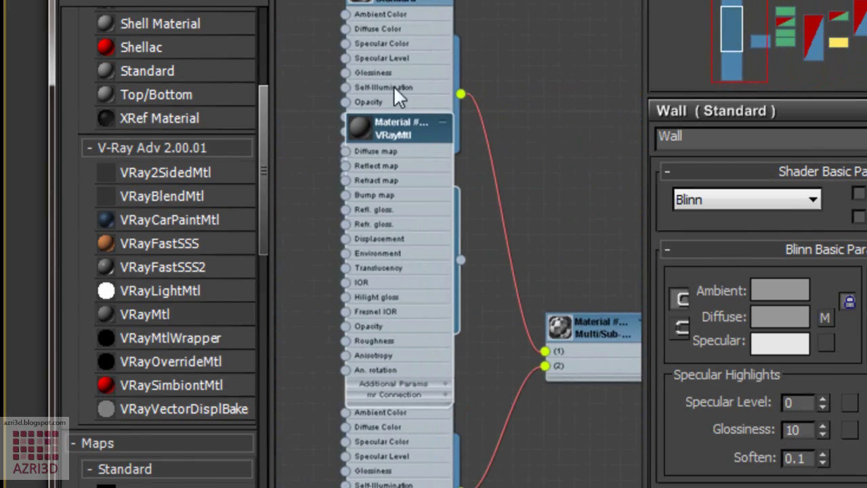
left_click_drag(403, 134, 587, 135)
scroll(271, 339, "down", 5)
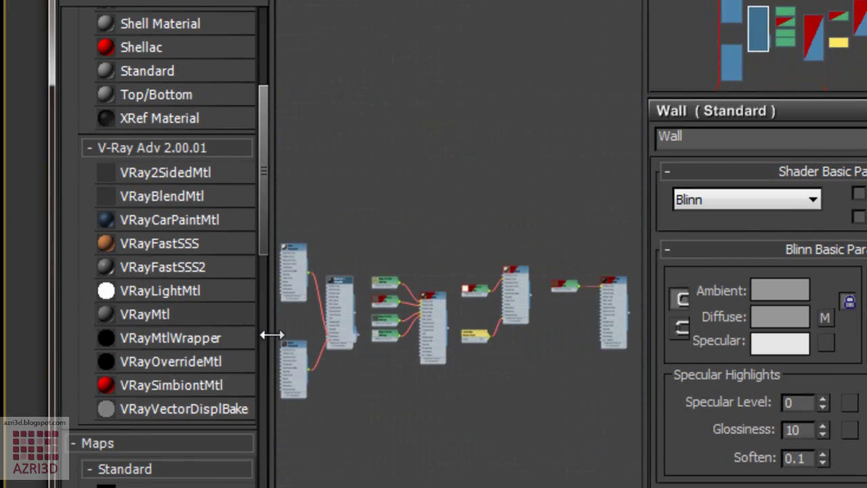
left_click_drag(339, 285, 523, 332)
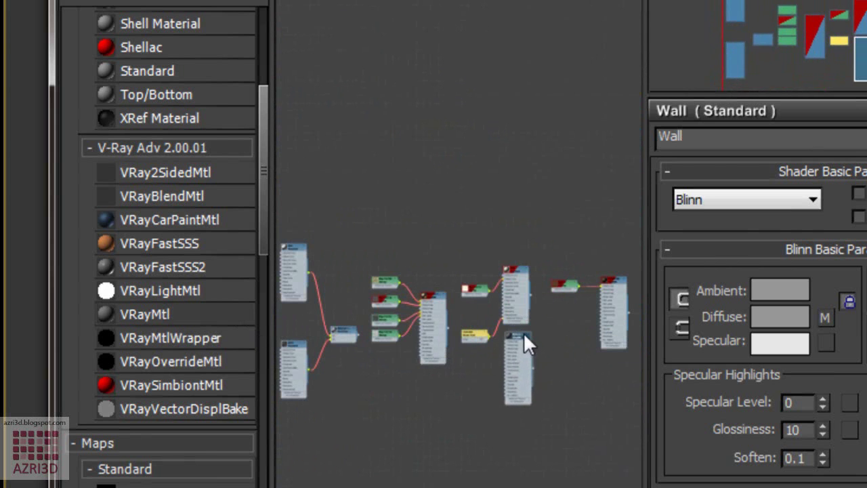
scroll(523, 332, "up", 3)
scroll(523, 332, "up", 2)
scroll(505, 324, "down", 7)
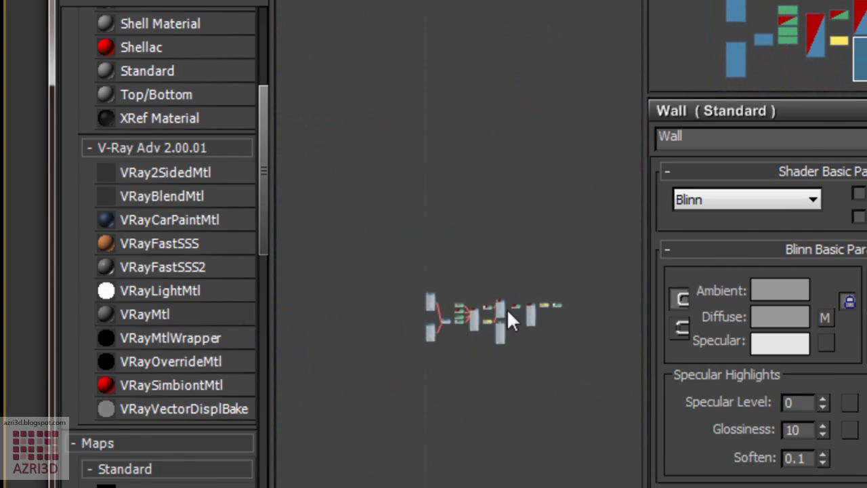
scroll(508, 310, "up", 6)
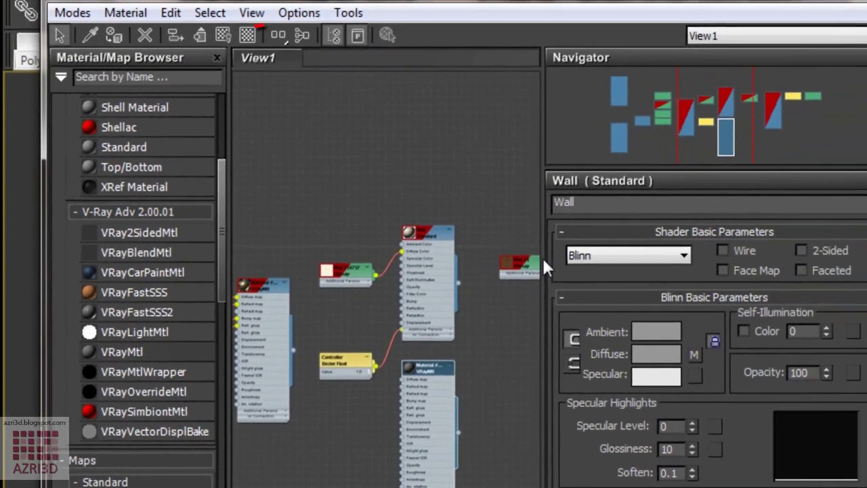
scroll(405, 356, "up", 2)
scroll(408, 418, "down", 1)
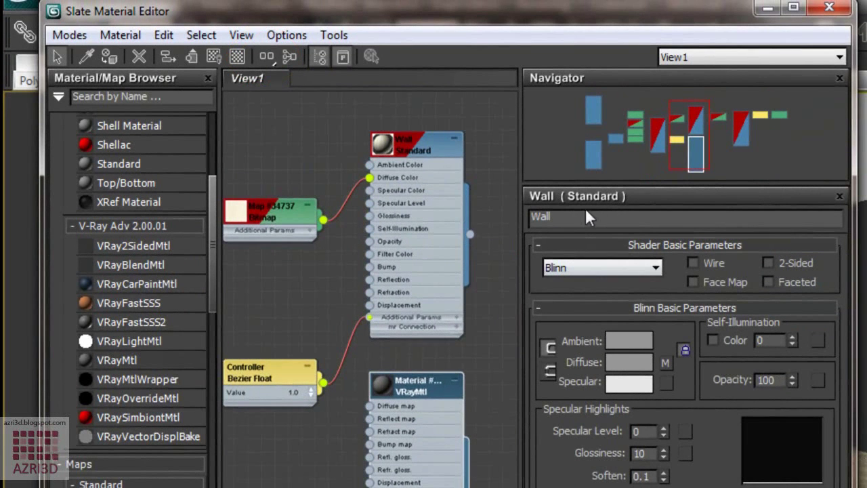
Copy the name Wall from the standard material and paste it as the name of the new VRayMtl node.
left_click(429, 148)
left_click_drag(584, 217, 451, 214)
key("ctrl+c")
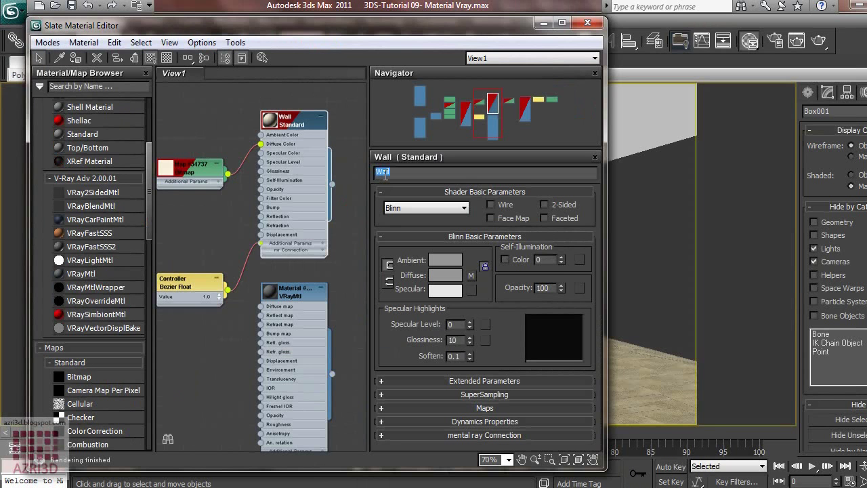
right_click(544, 220)
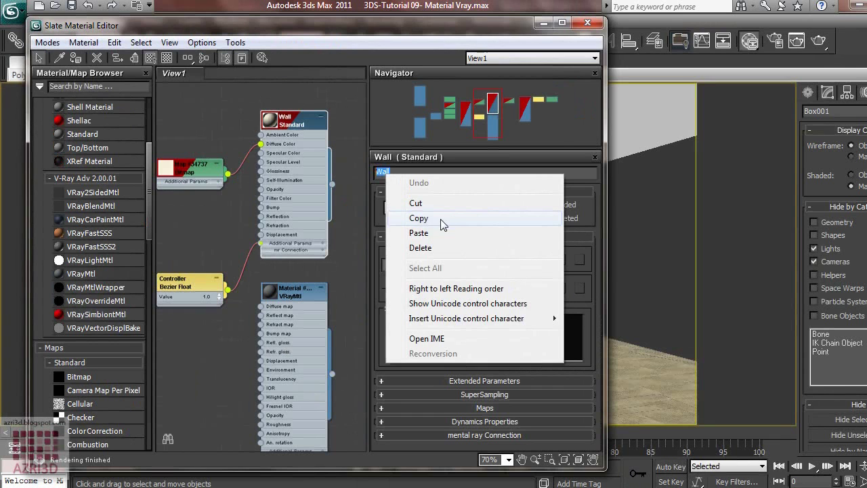
left_click(441, 219)
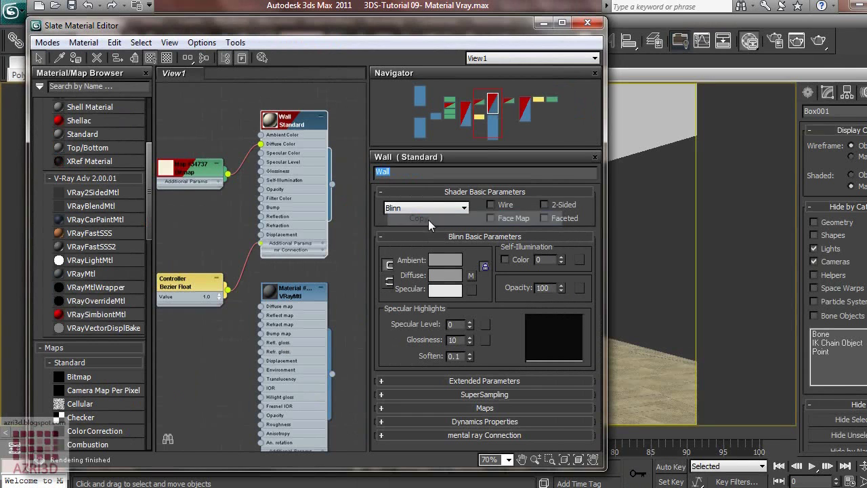
double_click(302, 301)
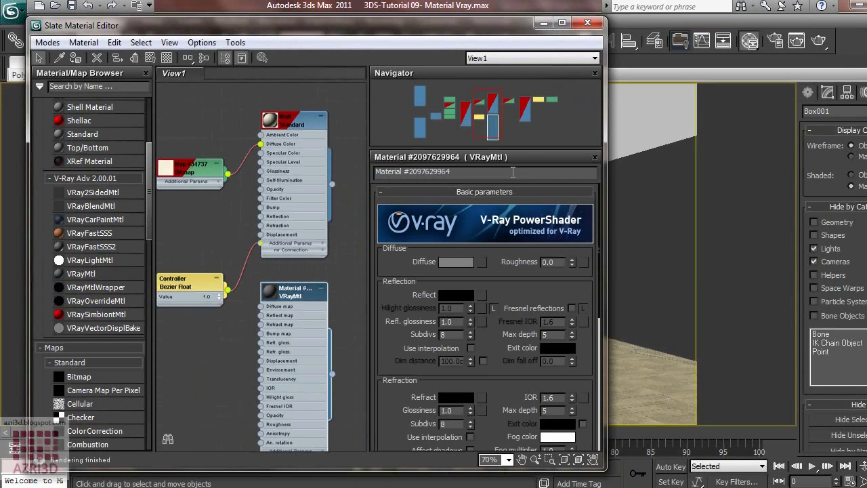
left_click_drag(466, 172, 368, 172)
right_click(390, 175)
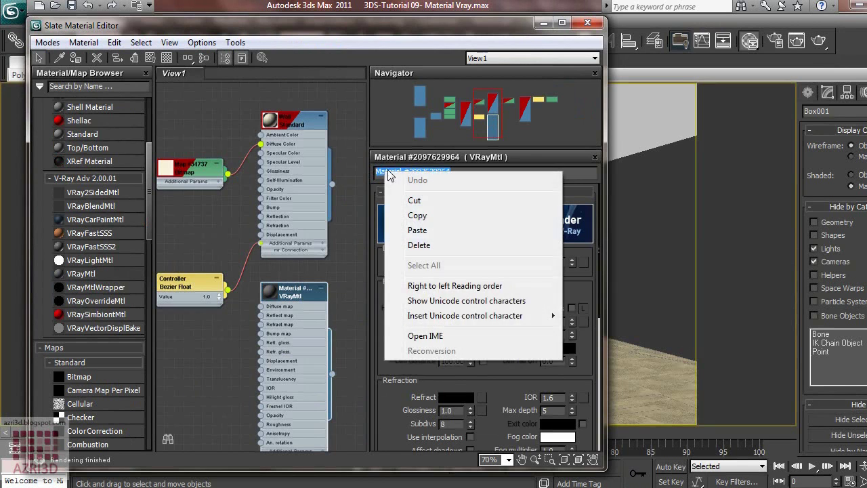
left_click(432, 230)
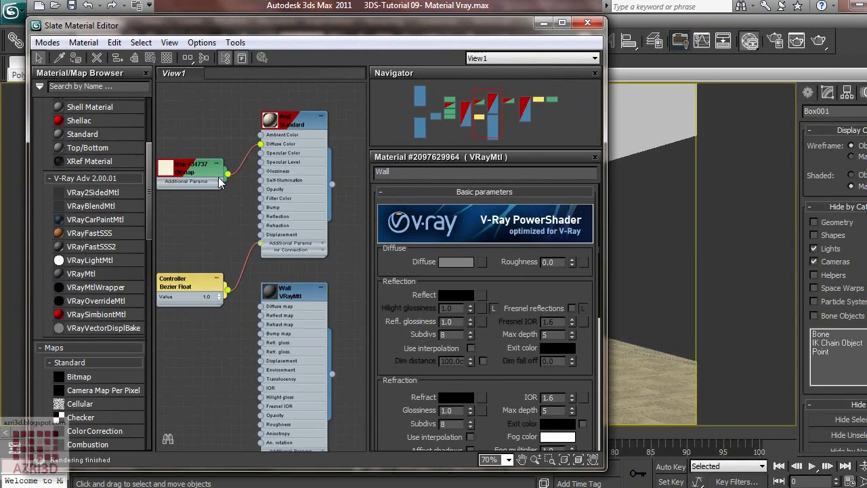
Reconnect the Map #34737 bitmap from the standard Wall's Diffuse Color to the VRayMtl Wall's Diffuse map and place the bitmap beside that node.
scroll(271, 148, "up", 4)
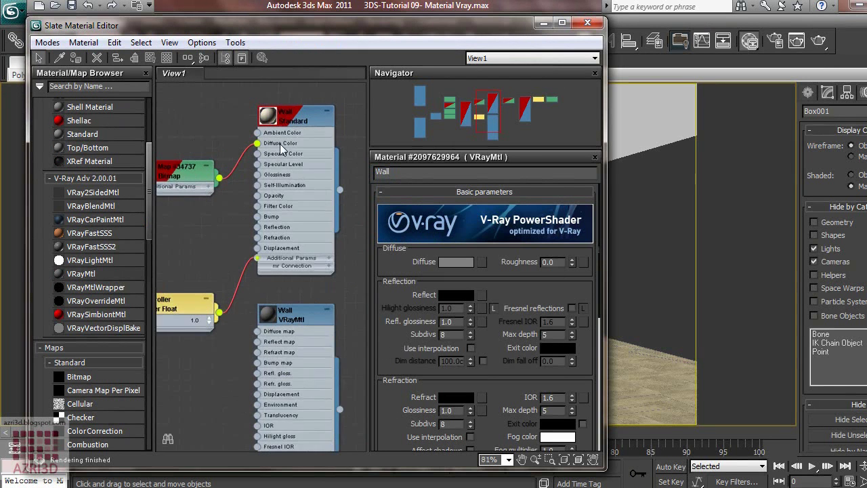
scroll(284, 135, "down", 2)
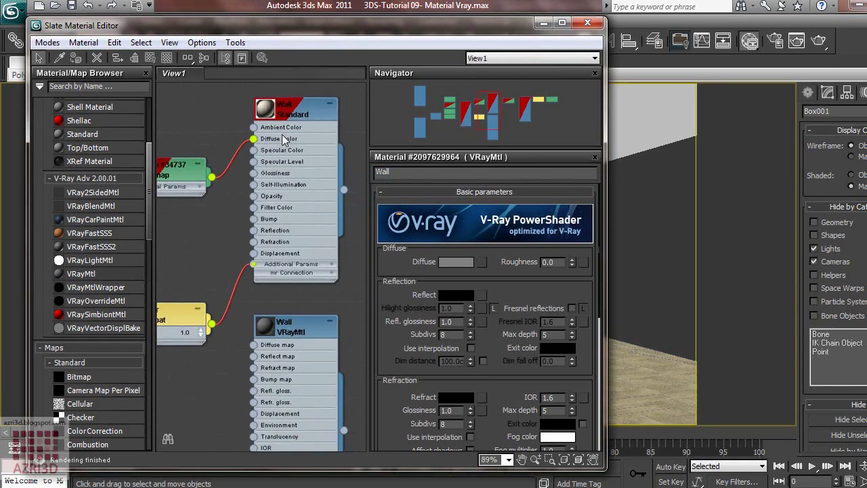
scroll(273, 352, "up", 4)
scroll(308, 352, "down", 3)
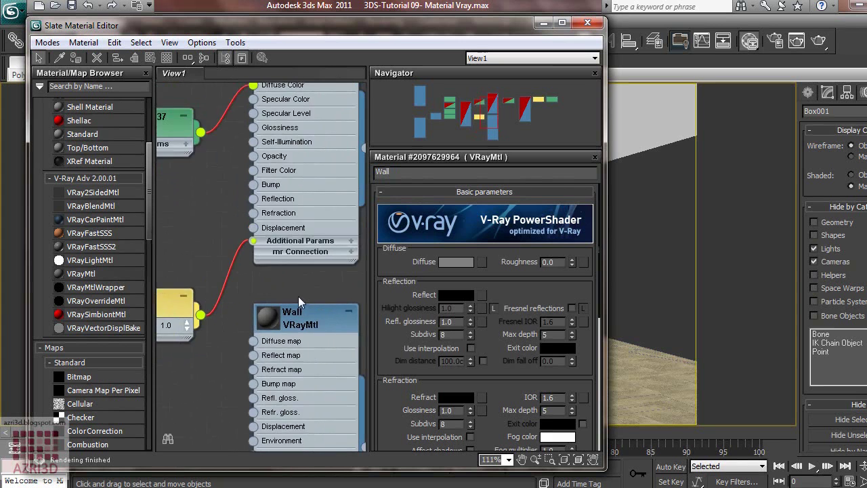
left_click_drag(263, 302, 258, 335)
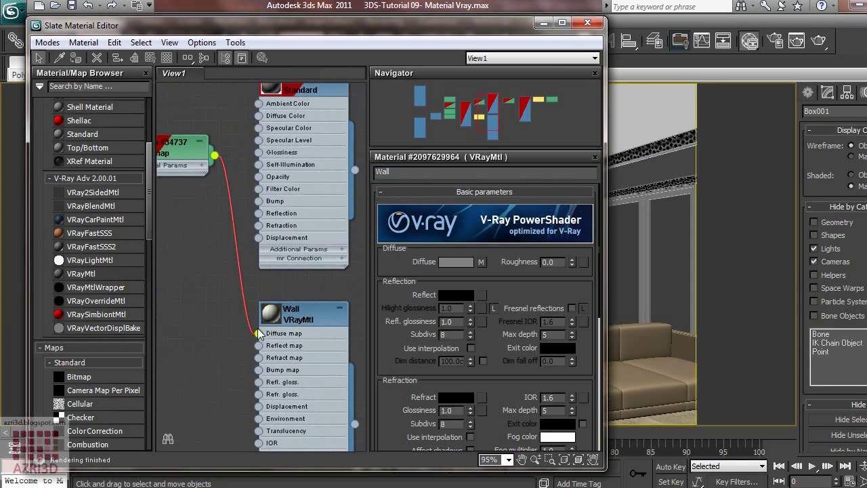
scroll(293, 229, "down", 5)
left_click_drag(237, 194, 240, 295)
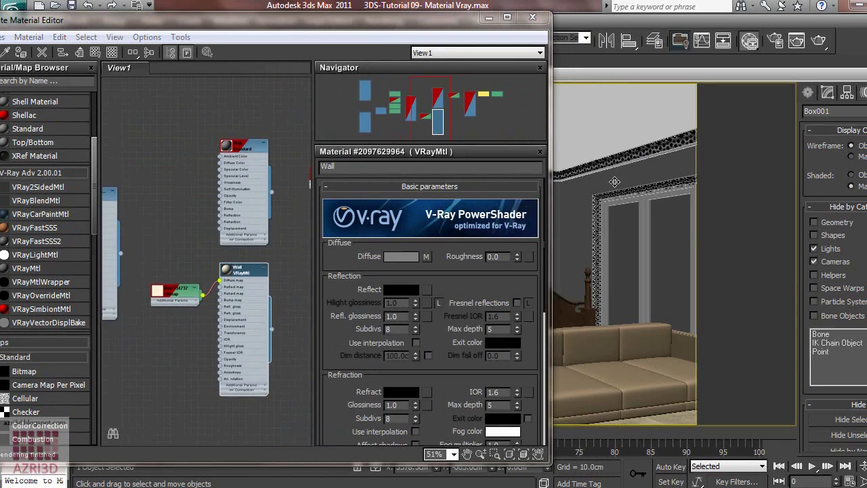
Assign the VRayMtl Wall to the selected wall object, replacing the same-named material, and show its map in the viewport.
left_click_drag(80, 22, 117, 21)
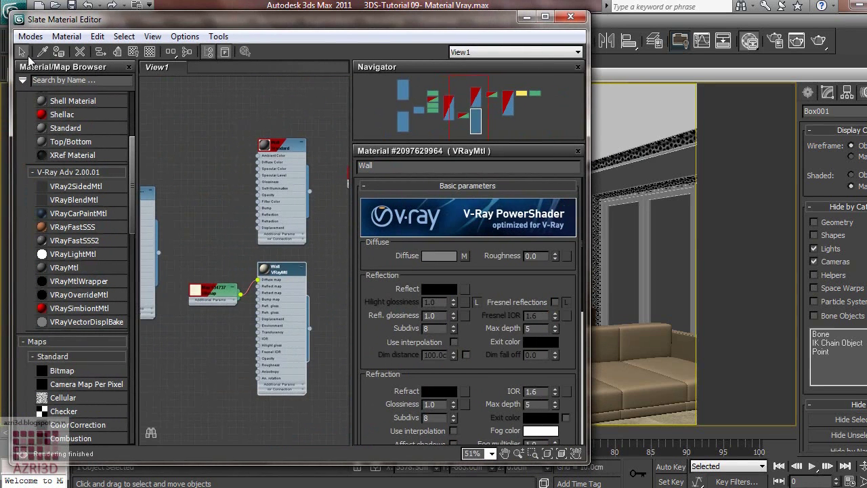
left_click(59, 53)
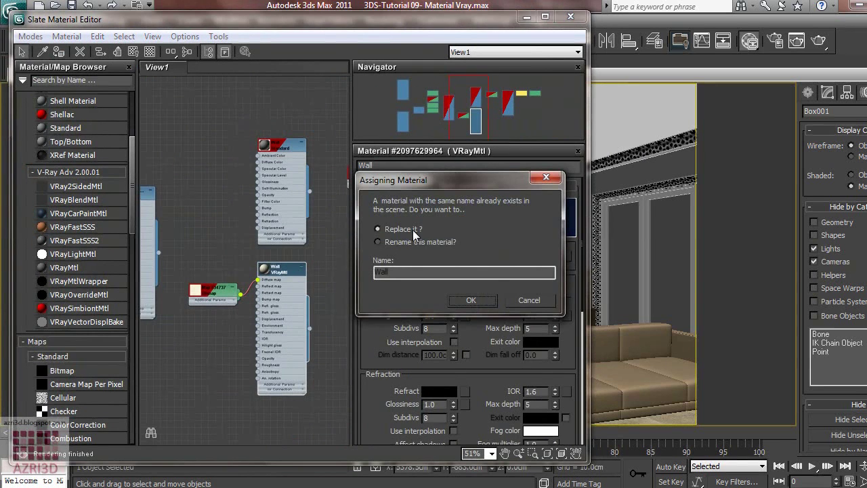
left_click(471, 301)
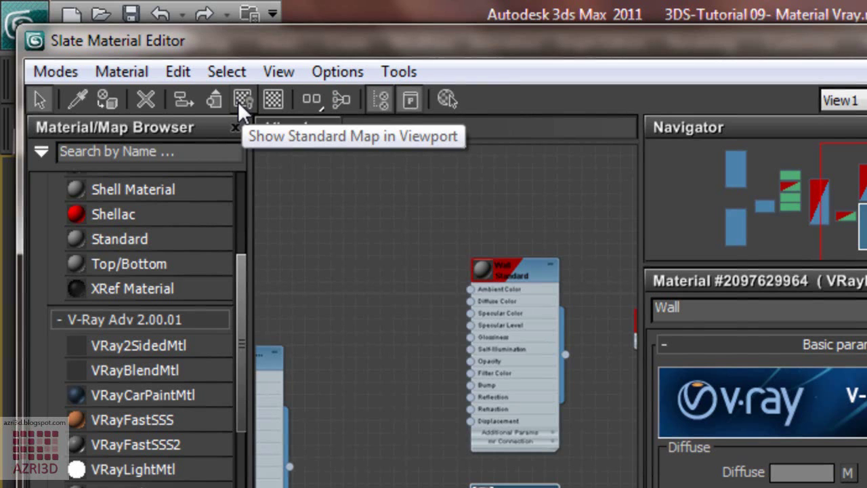
left_click(241, 100)
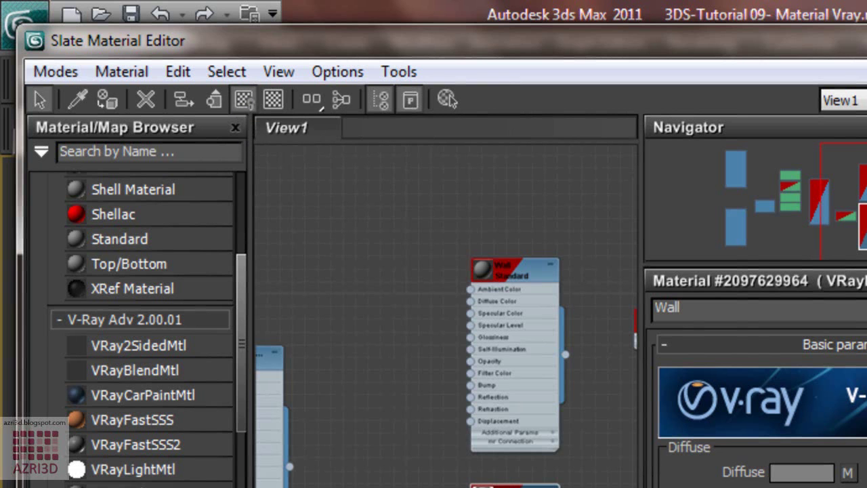
Examine the parameters of the wall's bitmap map and of the VRayMtl Wall material.
scroll(447, 316, "up", 5)
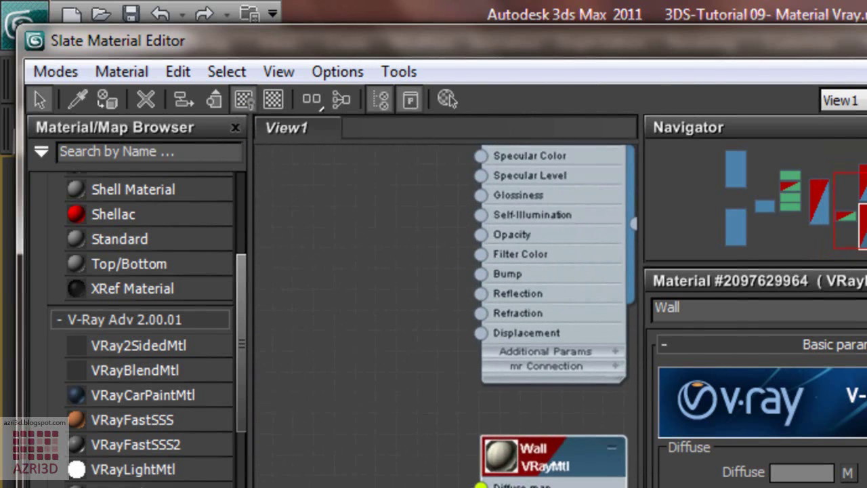
scroll(447, 315, "down", 2)
left_click(470, 259)
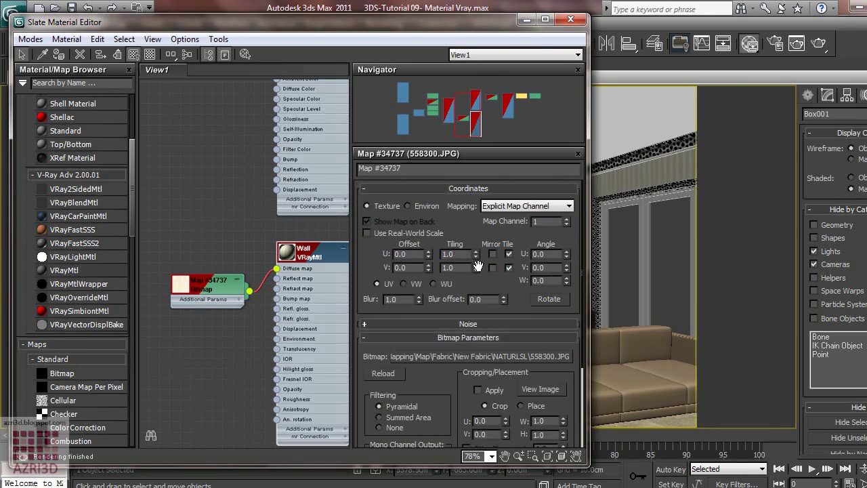
double_click(319, 252)
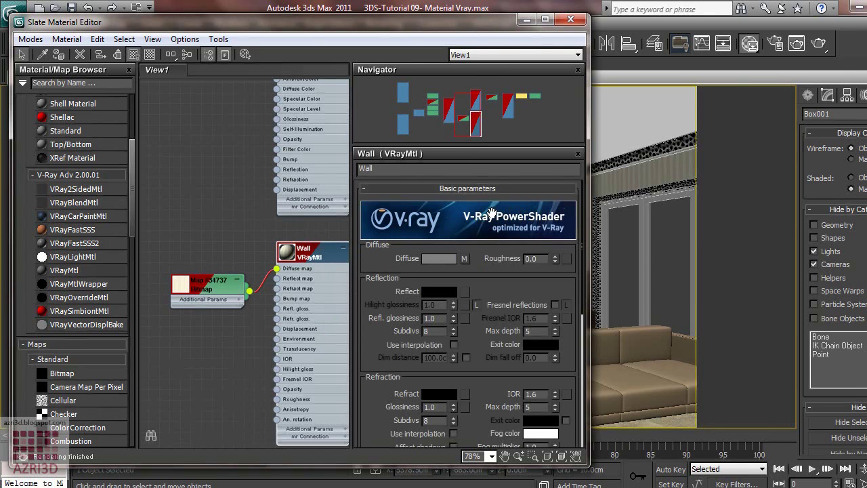
scroll(311, 235, "down", 4)
left_click(301, 135)
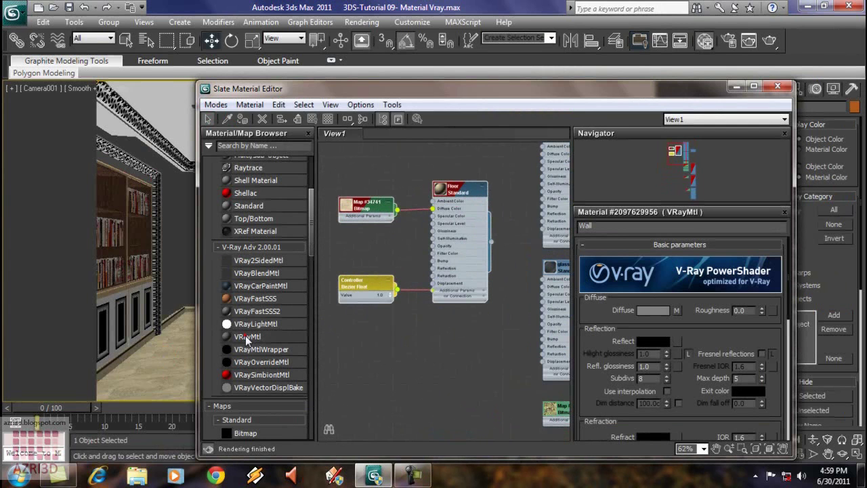
Add a VRayMtl node below the standard Floor material and give it the name Floor copied from that material.
left_click_drag(248, 339, 409, 336)
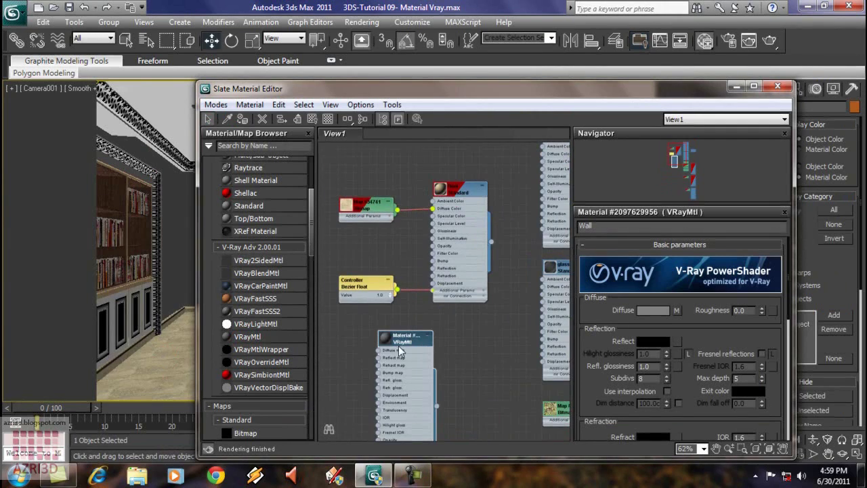
double_click(454, 196)
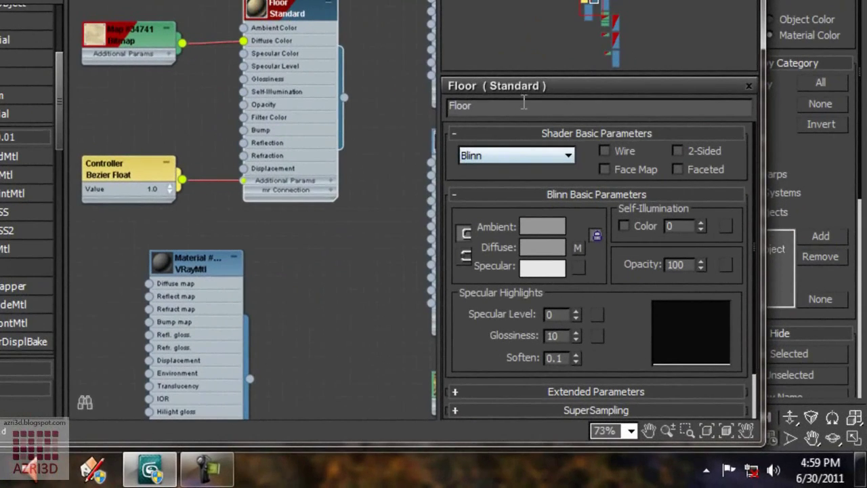
double_click(523, 102)
key("ctrl+c")
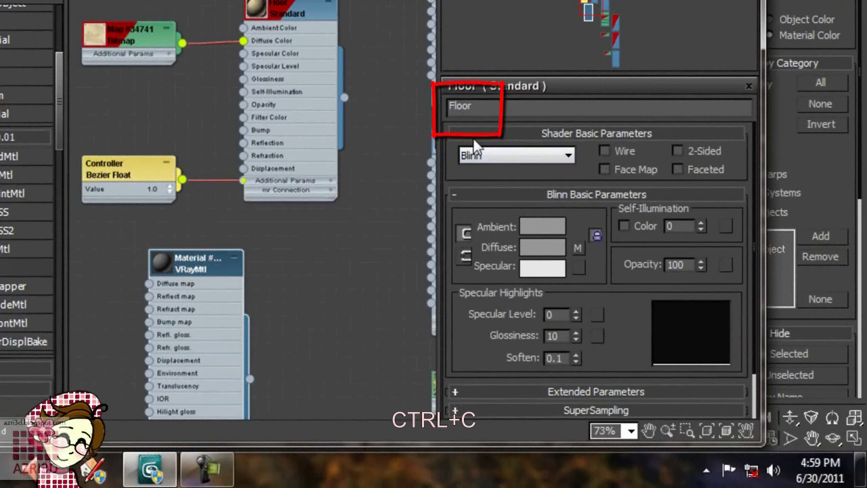
double_click(203, 259)
left_click(588, 102)
key("ctrl+v")
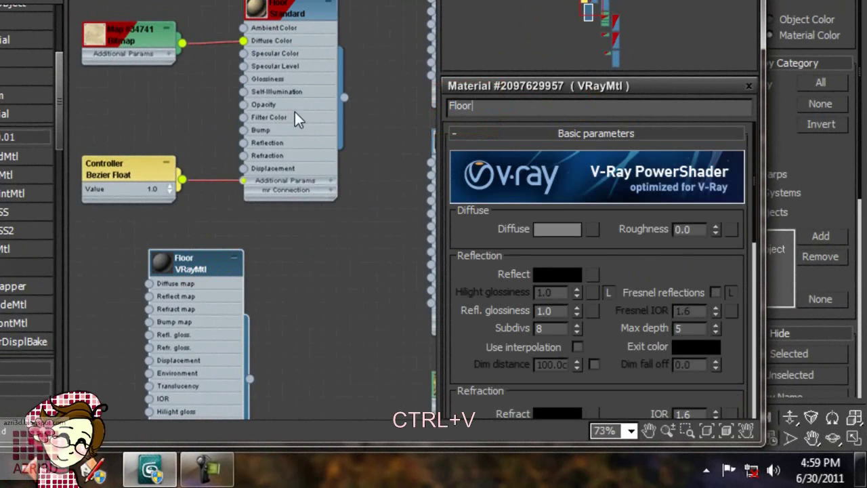
left_click(332, 308)
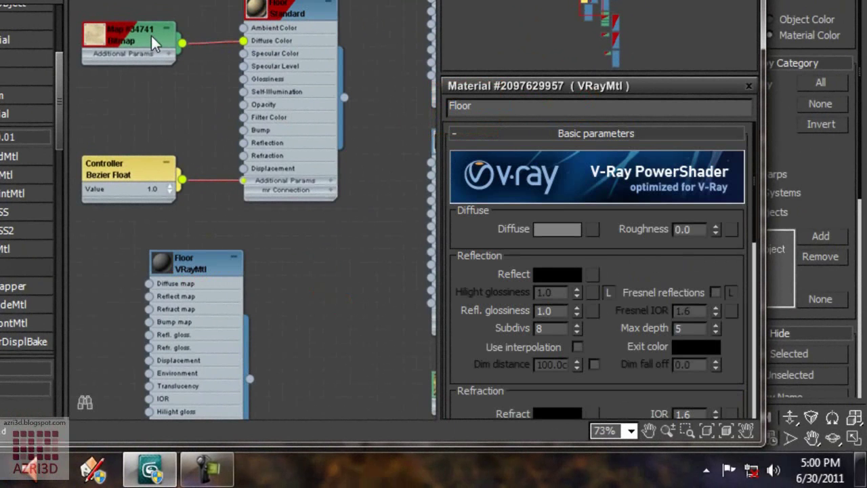
Reconnect the Map #34741 bitmap from the standard Floor's Diffuse Color to the VRayMtl Floor's Diffuse map.
left_click_drag(243, 42, 150, 284)
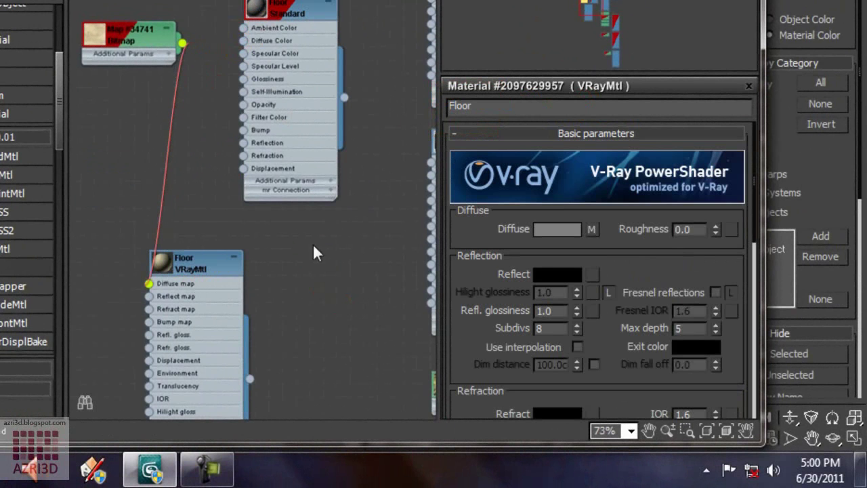
left_click(305, 130)
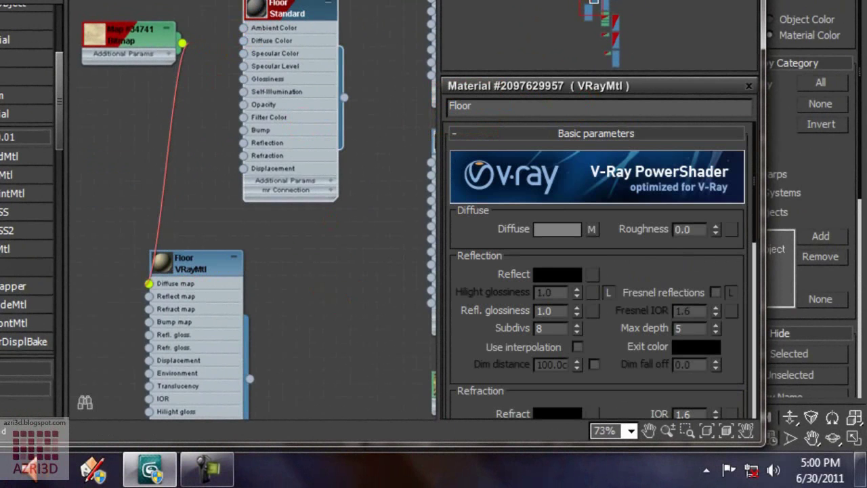
Assign the VRayMtl Floor to the selected object, replacing the same-named material, and show its map in the viewport.
left_click(196, 265)
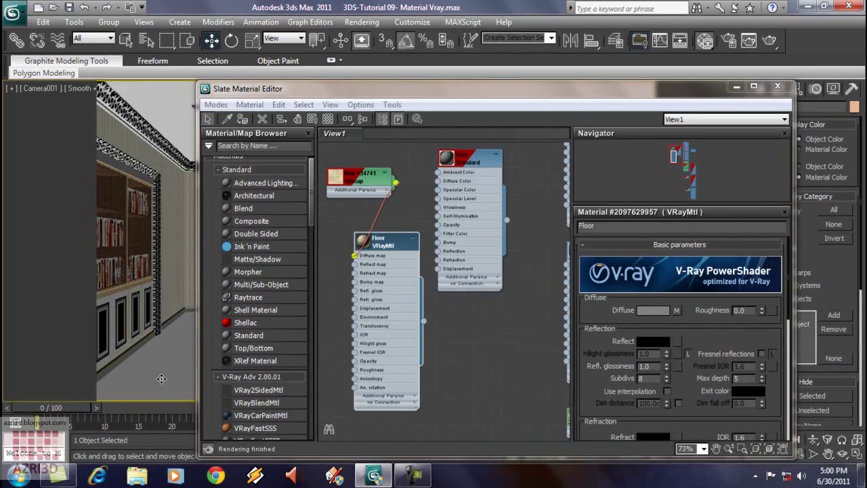
left_click(244, 118)
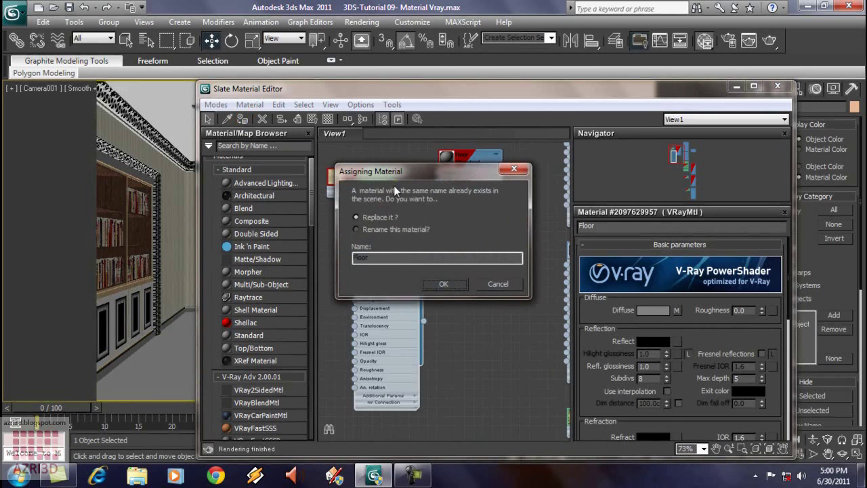
left_click(445, 285)
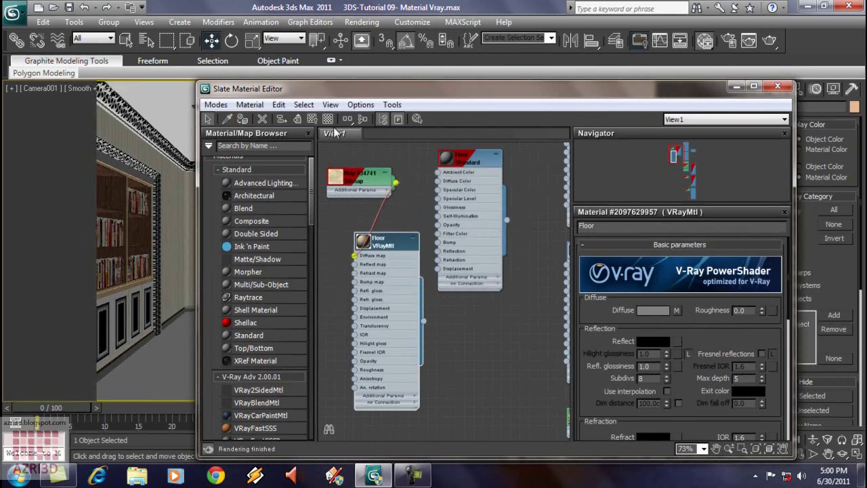
left_click(312, 119)
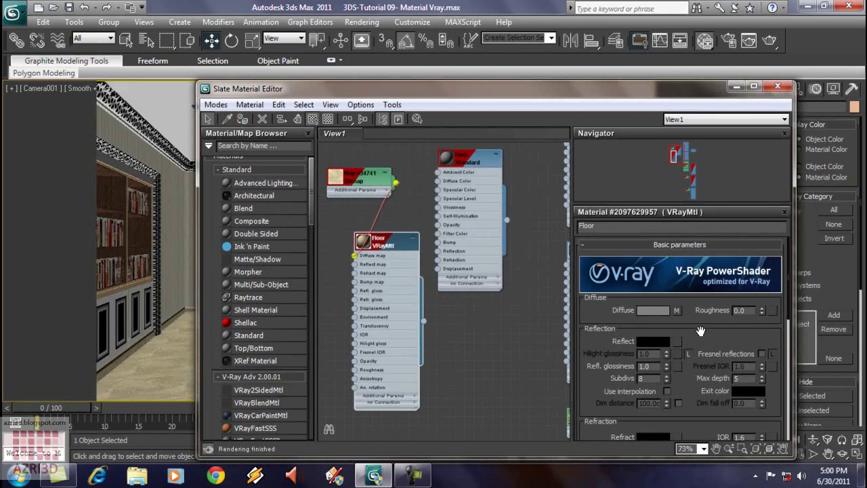
Set the Floor material's Reflect color to light grey.
left_click(651, 341)
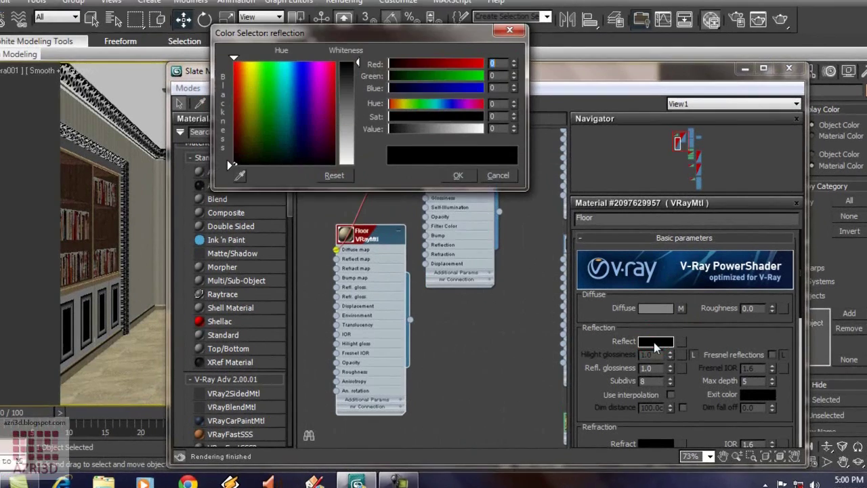
left_click_drag(310, 12, 311, 95)
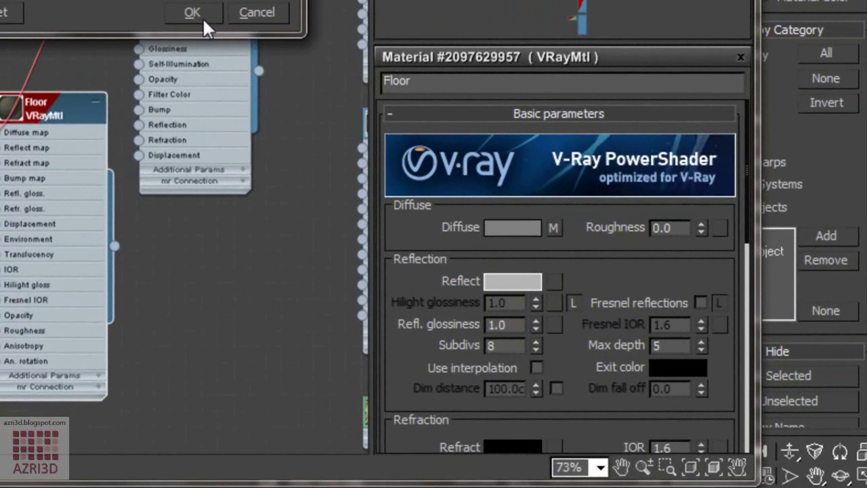
left_click(387, 121)
Set the Floor material's reflection glossiness to 0.97 and enable Fresnel reflections.
scroll(597, 267, "down", 3)
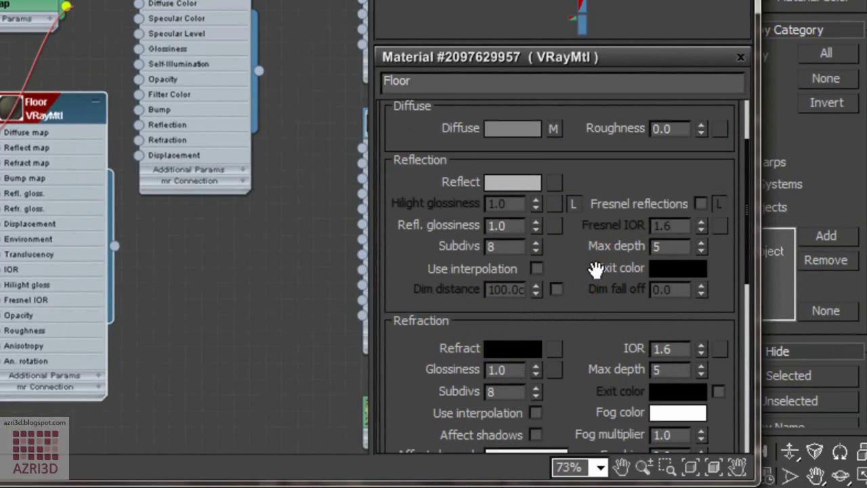
double_click(522, 225)
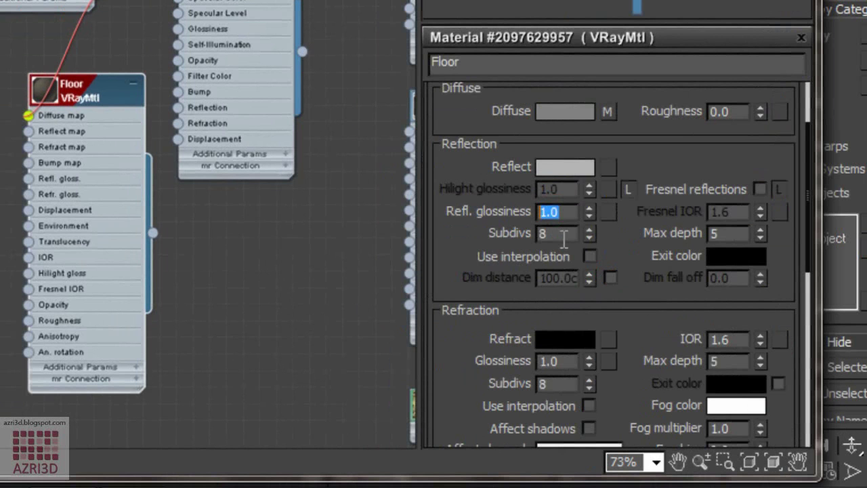
type("0.97")
left_click(762, 189)
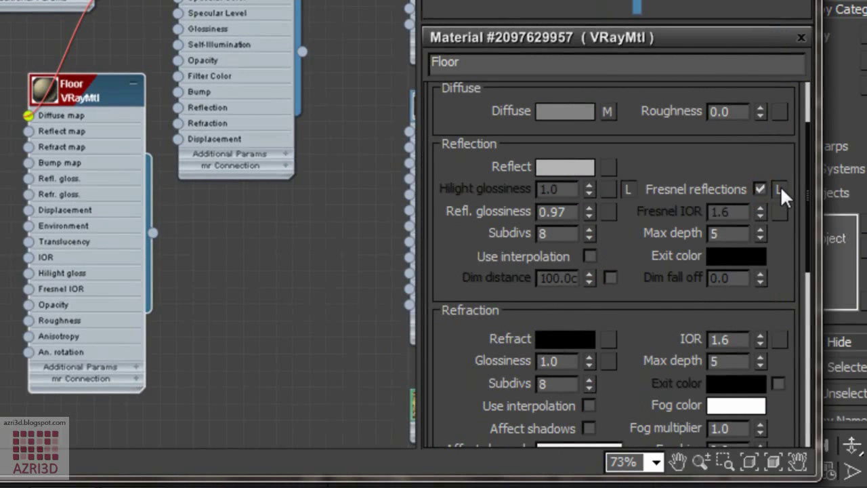
Unlock the Fresnel IOR of the Floor material and set it to 5.0.
left_click(781, 189)
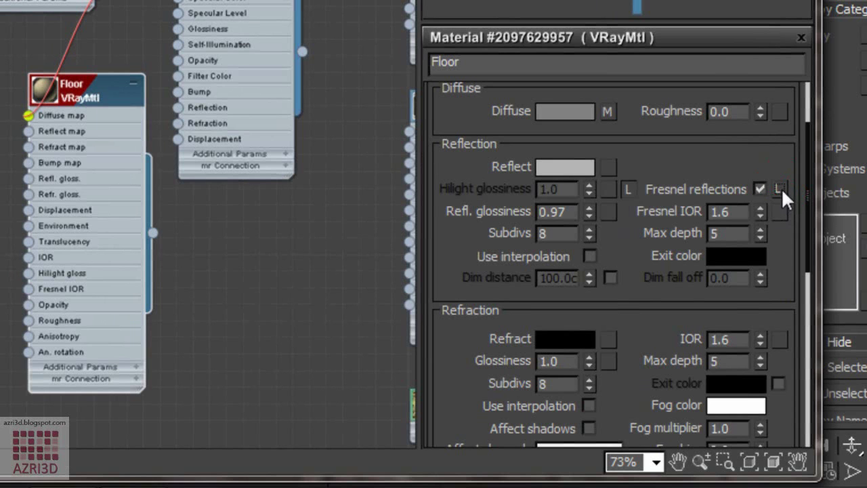
double_click(745, 211)
type("5")
left_click(719, 163)
left_click_drag(671, 158, 678, 160)
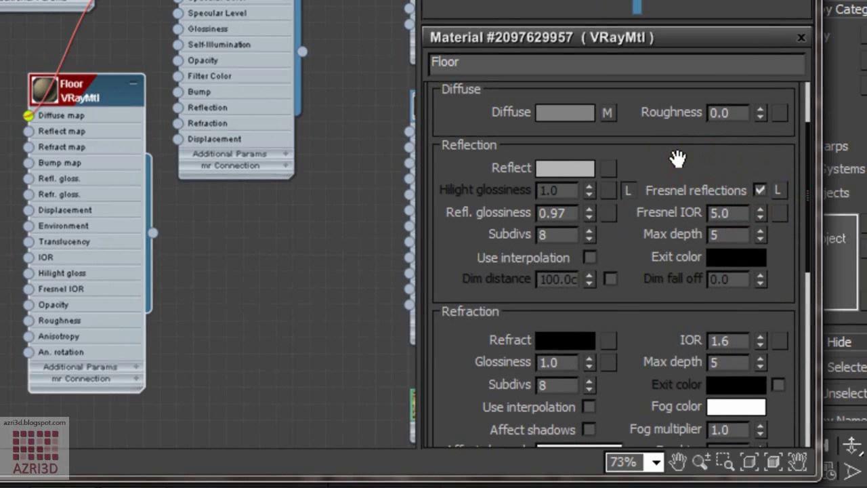
Change the Floor material's BRDF type to Phong.
scroll(634, 244, "down", 3)
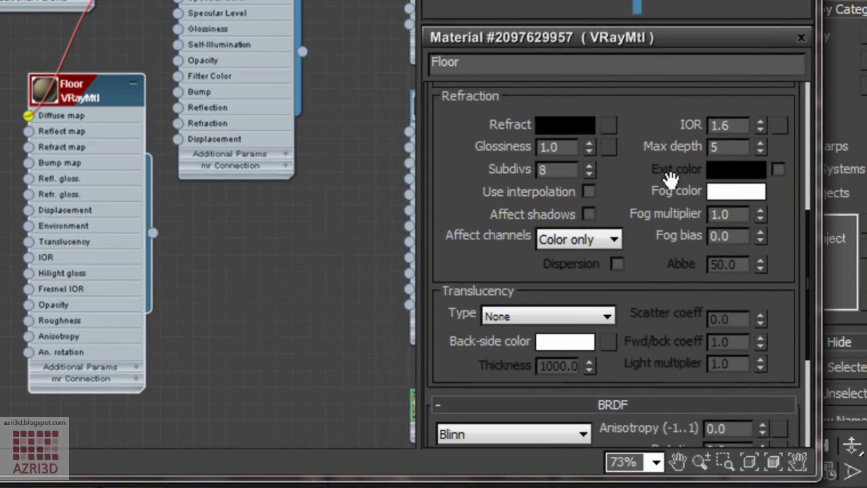
scroll(623, 383, "down", 3)
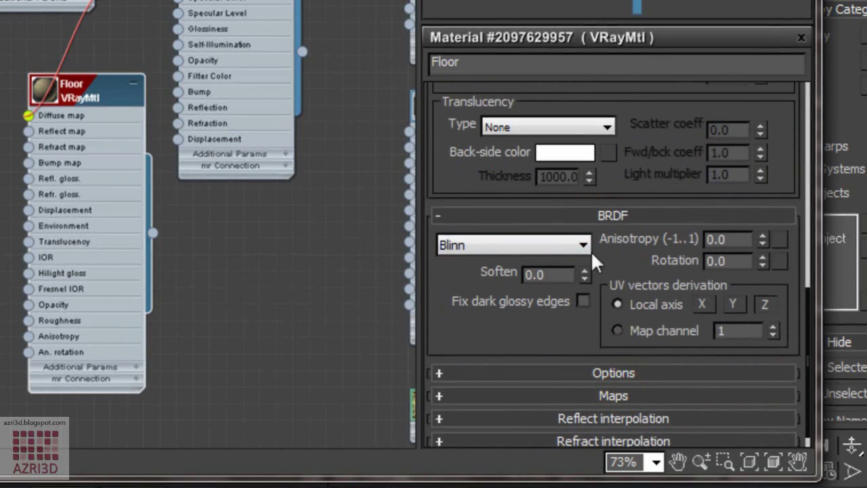
left_click(557, 245)
left_click(536, 262)
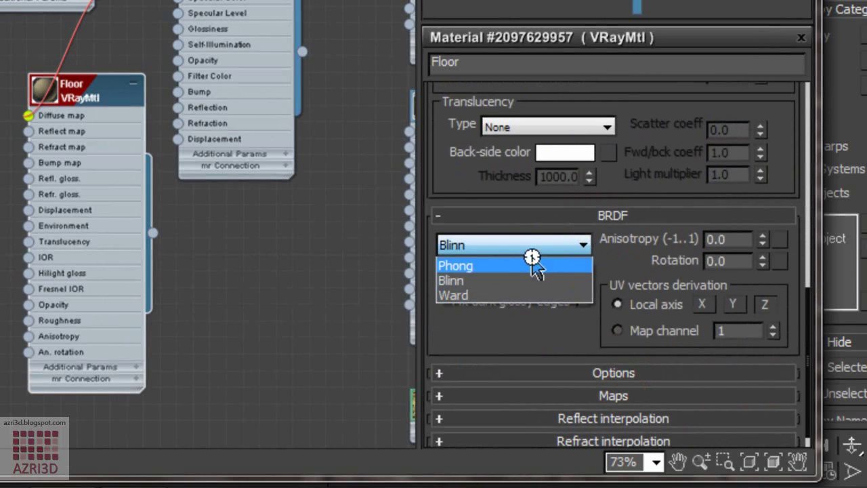
scroll(488, 315, "down", 1)
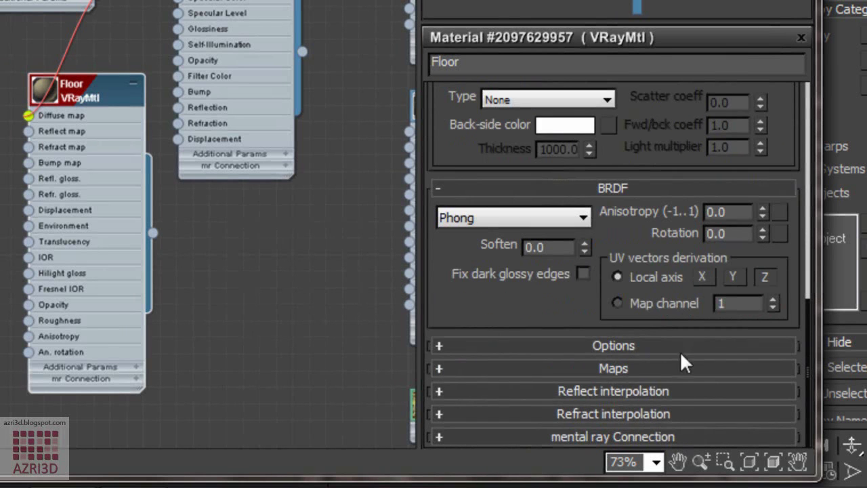
Set the Floor material's reflect interpolation to a minimum rate of -3 and a maximum rate of 0.
left_click(601, 391)
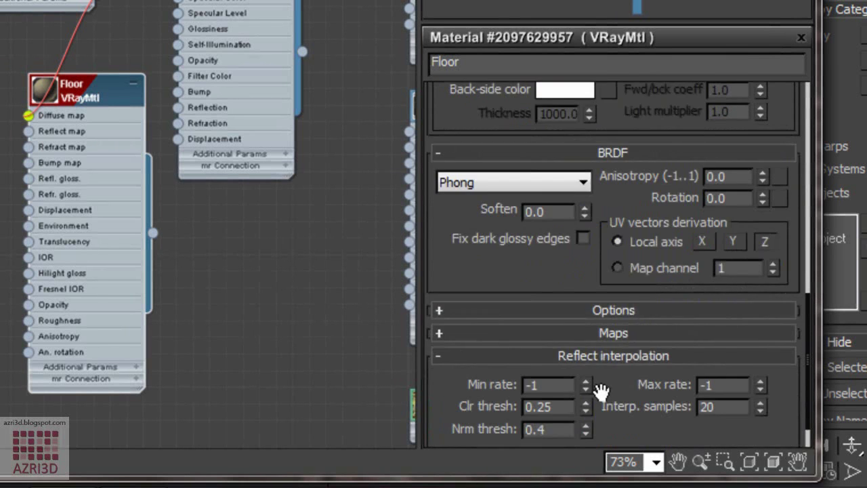
double_click(568, 385)
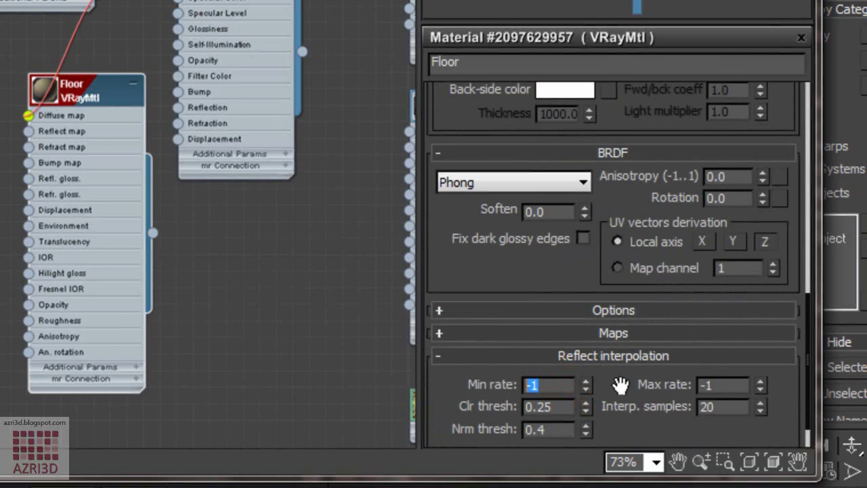
type("-")
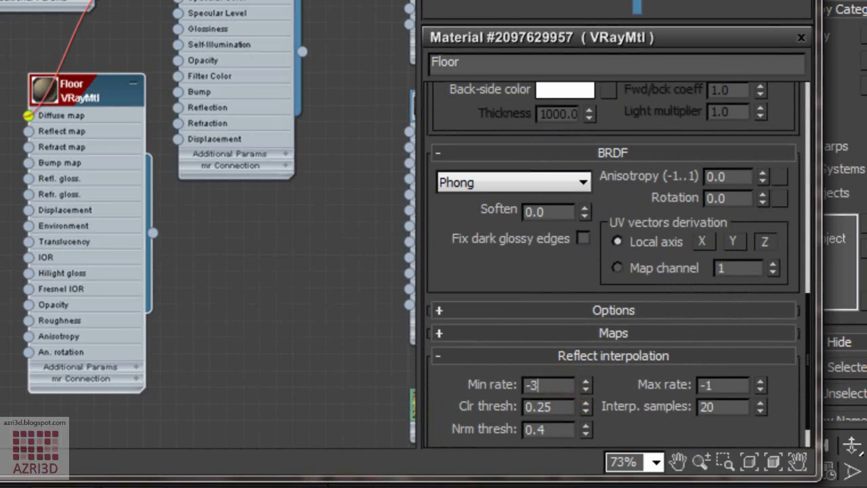
double_click(725, 384)
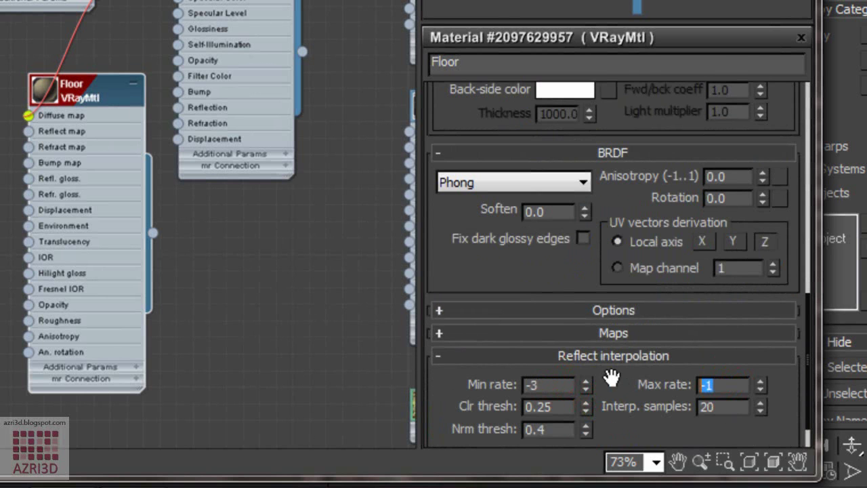
type("0")
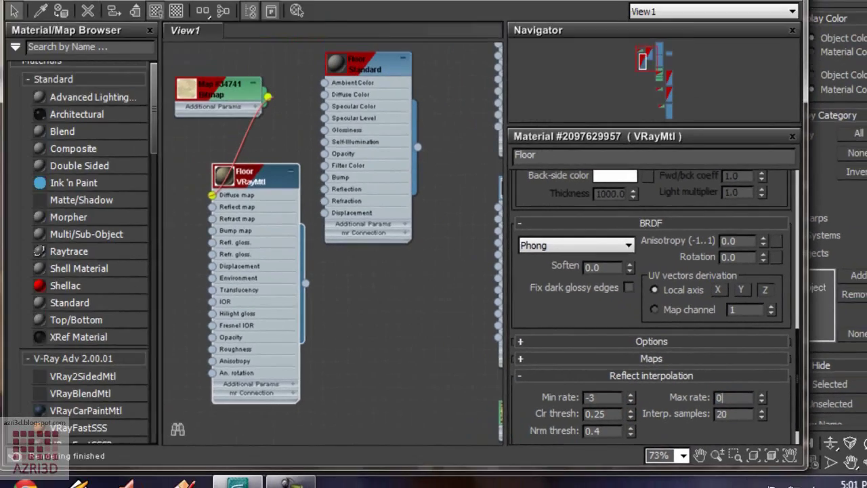
key("Return")
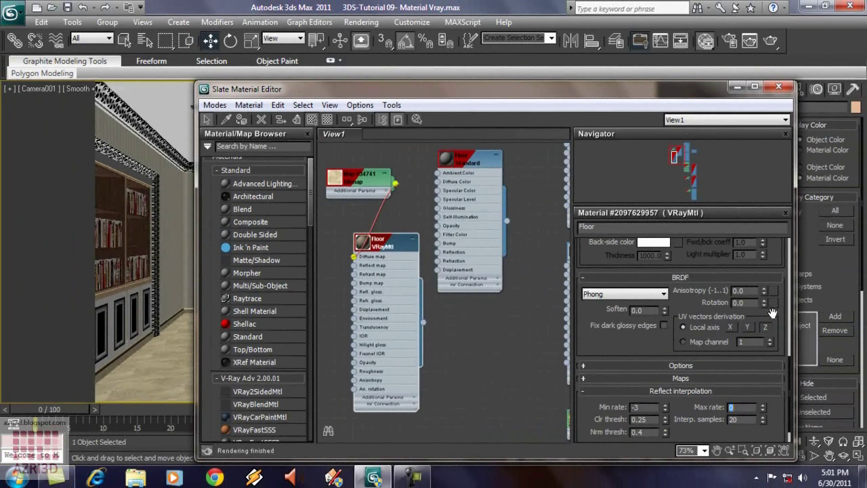
Test-render only a region of the floor in front of the door from Camera001, using the Rendered Frame Window.
left_click(737, 86)
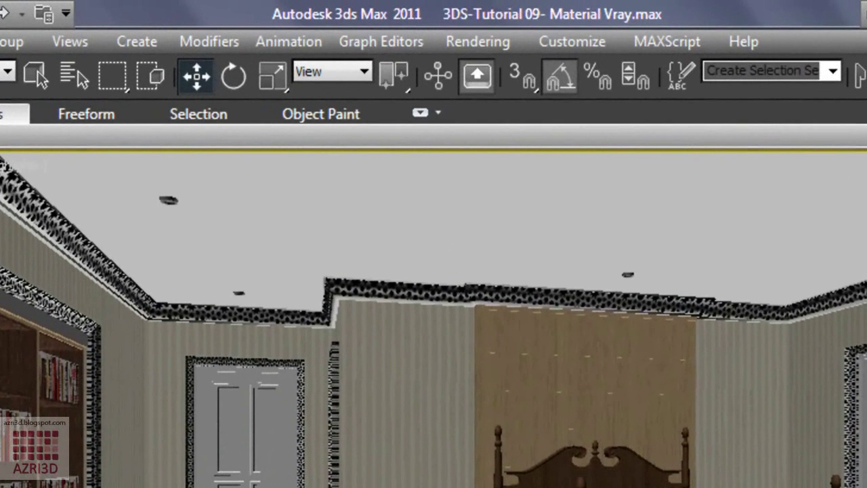
left_click(481, 43)
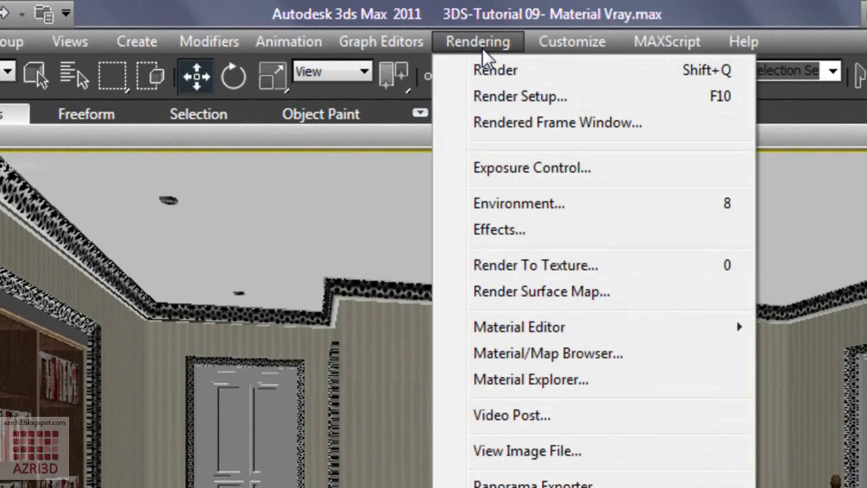
left_click(530, 128)
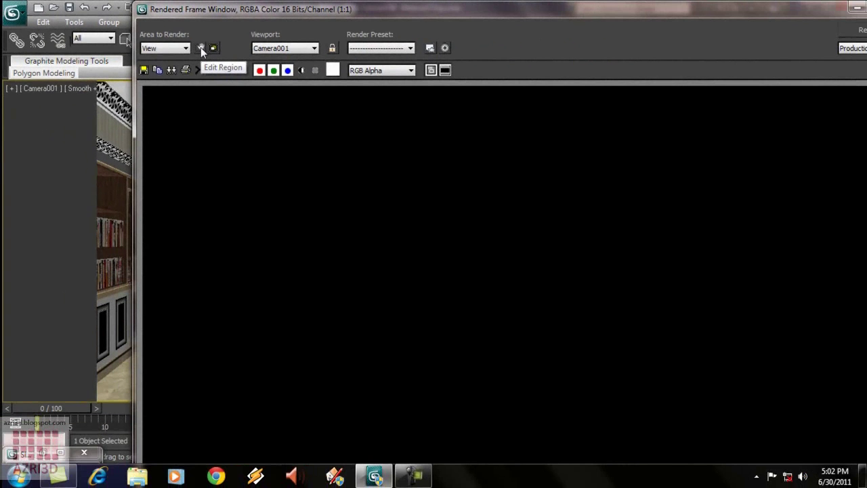
left_click(302, 93)
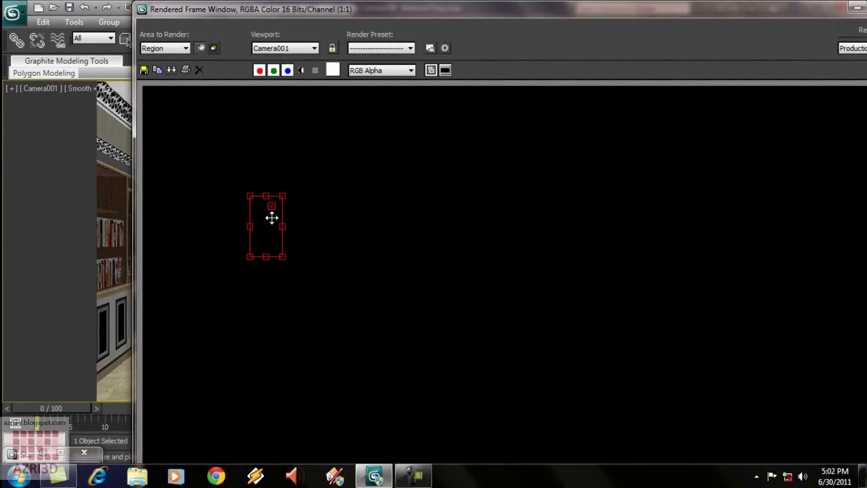
left_click_drag(271, 217, 253, 241)
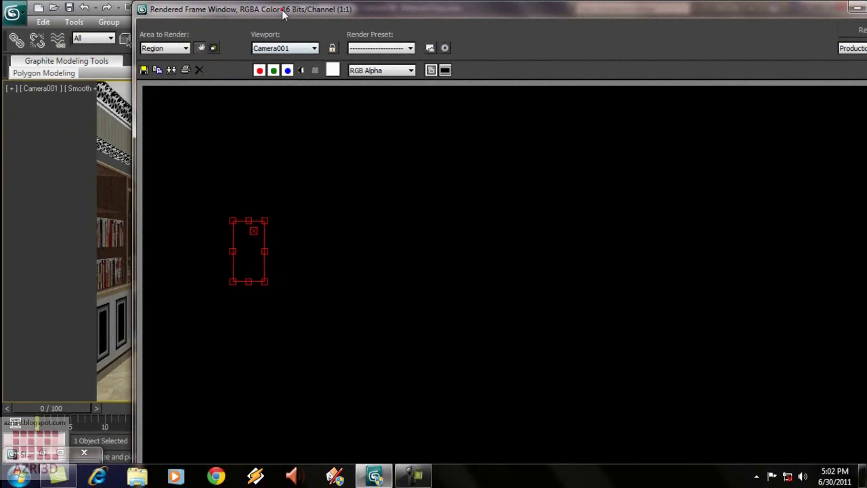
left_click_drag(283, 15, 463, 20)
left_click_drag(177, 203, 177, 343)
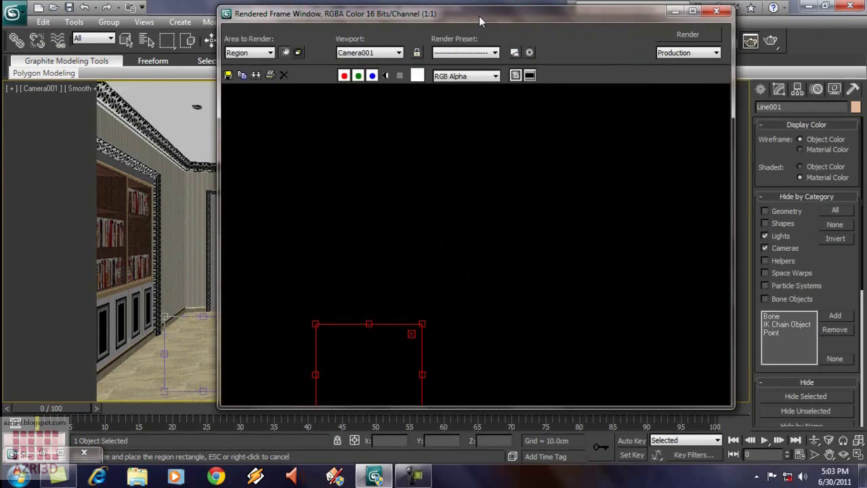
left_click_drag(479, 17, 548, 12)
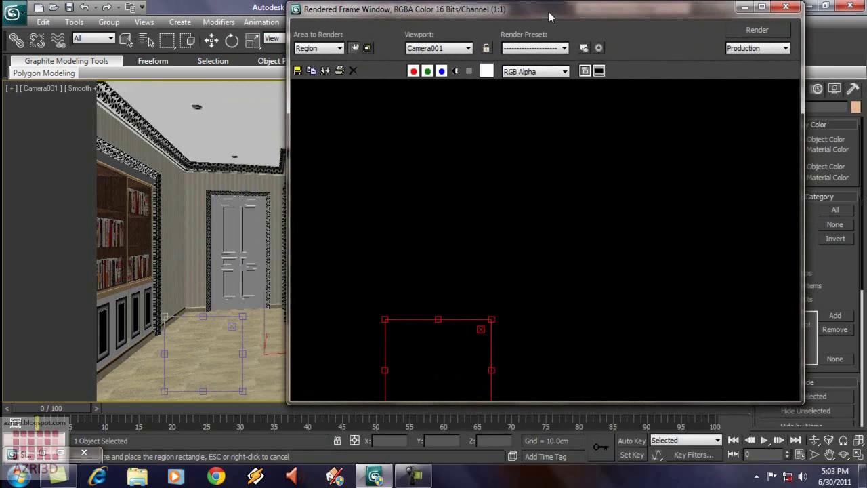
left_click(757, 29)
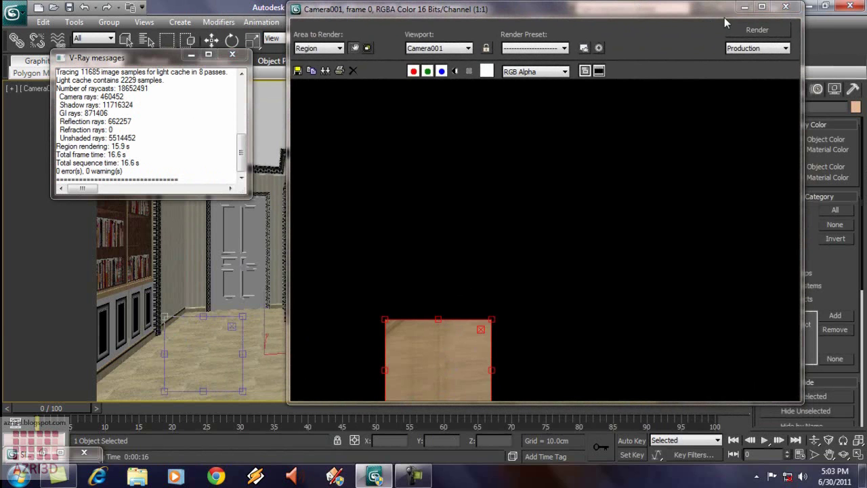
left_click(786, 7)
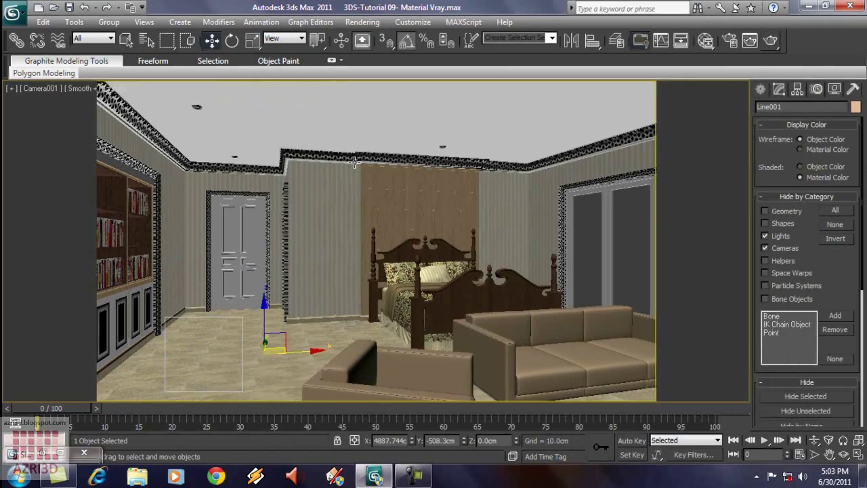
Sample the wood material from the wall panel behind the bed into the Slate Material Editor.
key("m")
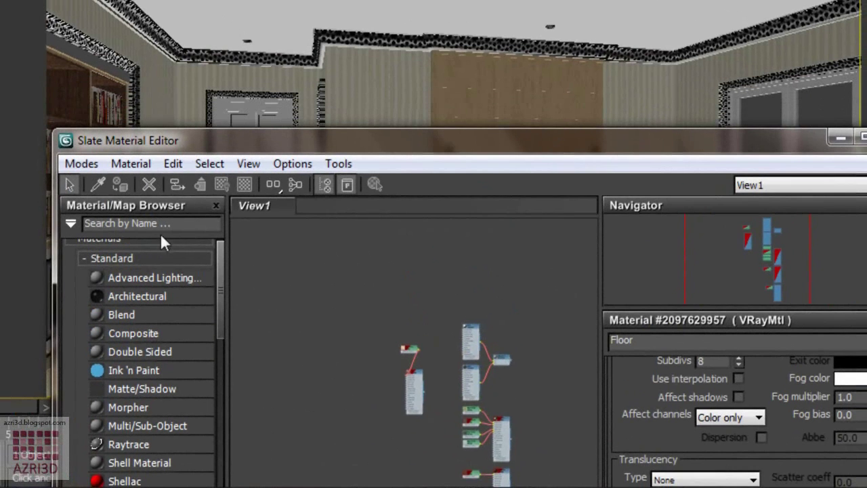
left_click(99, 184)
left_click(459, 74)
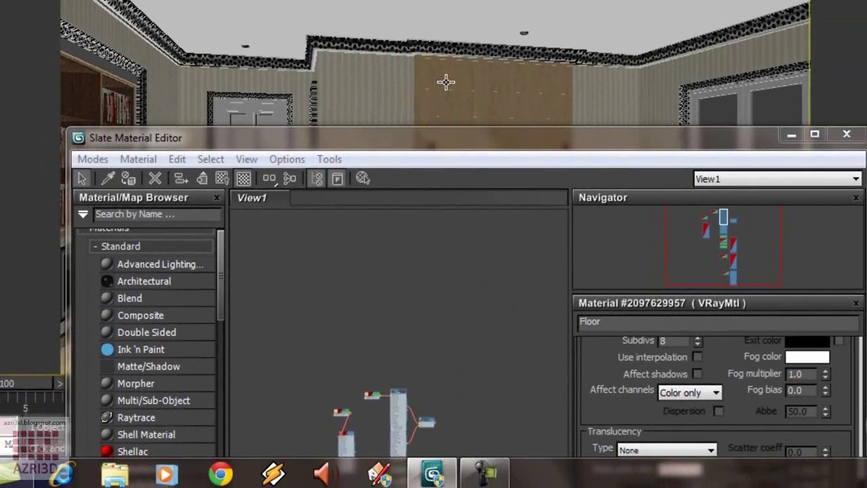
left_click(467, 345)
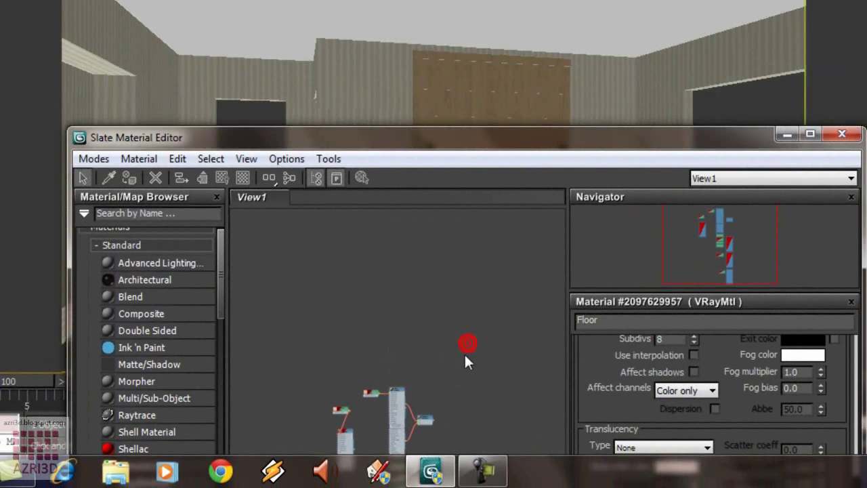
Move the wood VRayMtl and its bitmap away from the overlapping nodes to an empty area of the view.
scroll(464, 359, "up", 3)
scroll(461, 359, "down", 2)
scroll(377, 417, "up", 2)
middle_click_drag(376, 417, 417, 308)
left_click(416, 297)
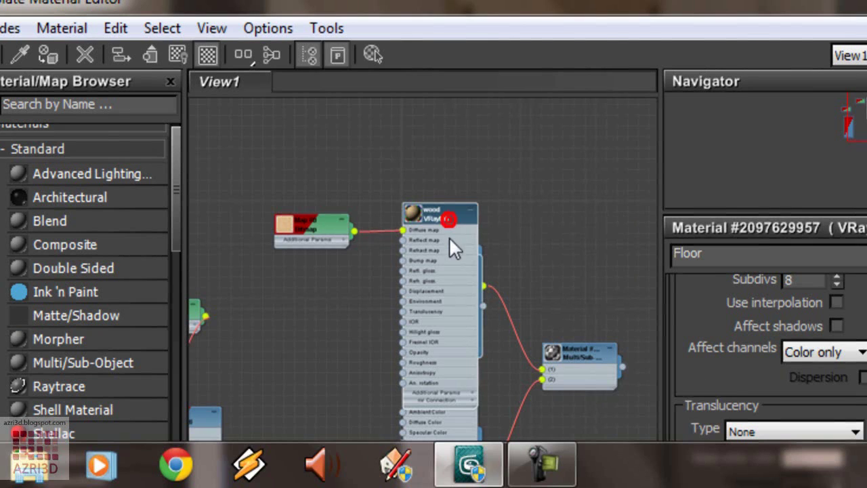
left_click(330, 233)
scroll(606, 213, "down", 5)
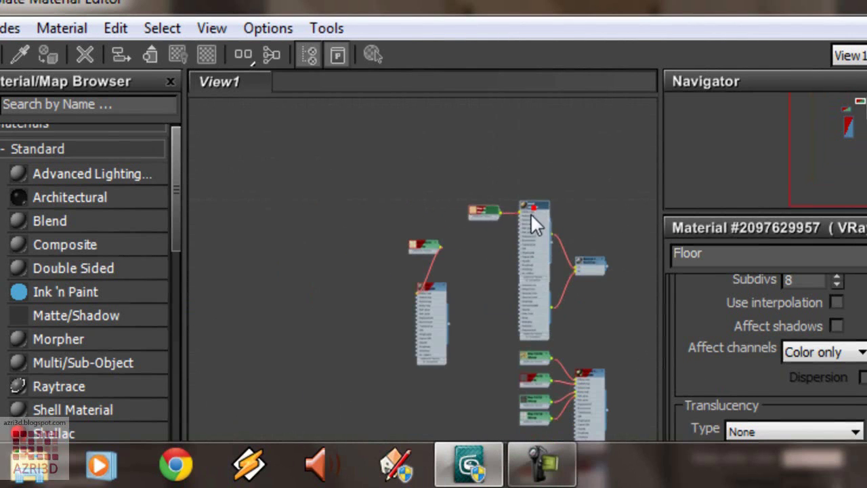
left_click_drag(530, 213, 349, 339)
scroll(376, 380, "up", 4)
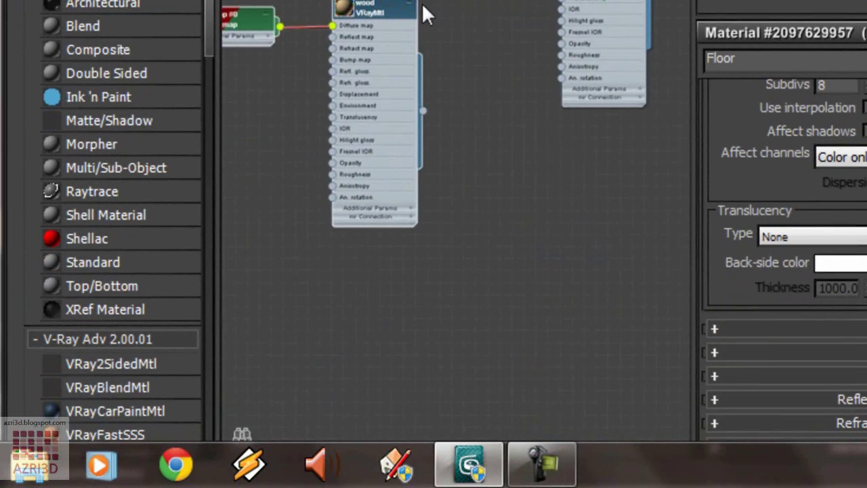
left_click_drag(348, 204, 448, 242)
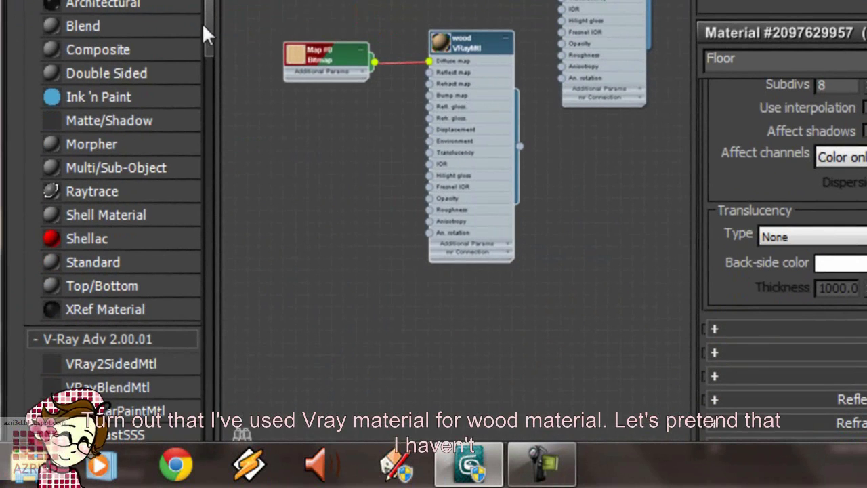
Replace the sampled wood material with a new VRayMtl named wood that uses the same bitmap as its diffuse map.
left_click_drag(208, 23, 218, 106)
left_click_drag(116, 106, 351, 216)
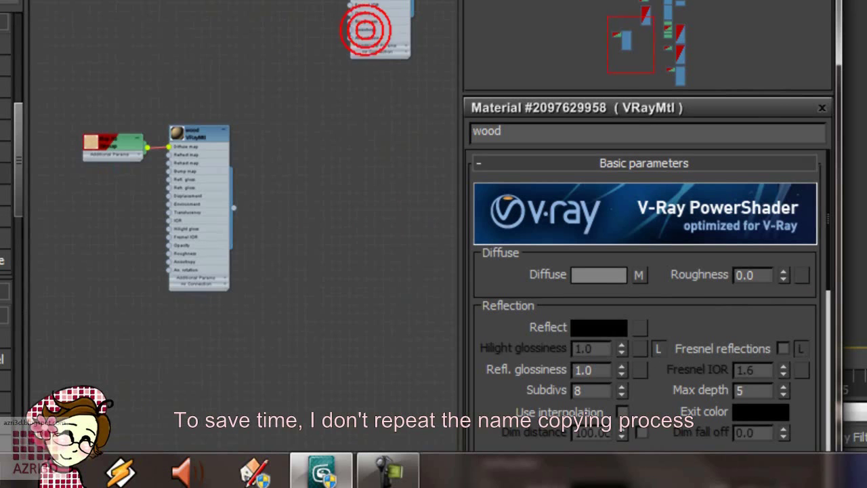
left_click(68, 70)
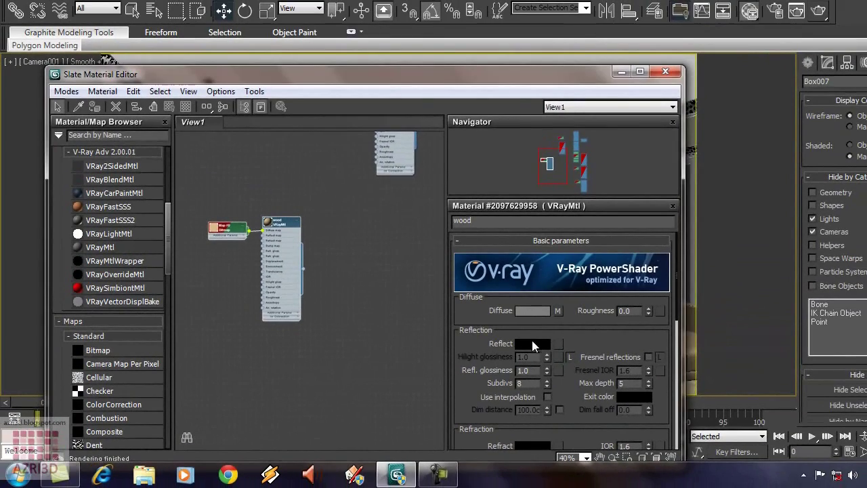
Set the wood material's Reflect color to a medium grey with a value of 106.
left_click(532, 343)
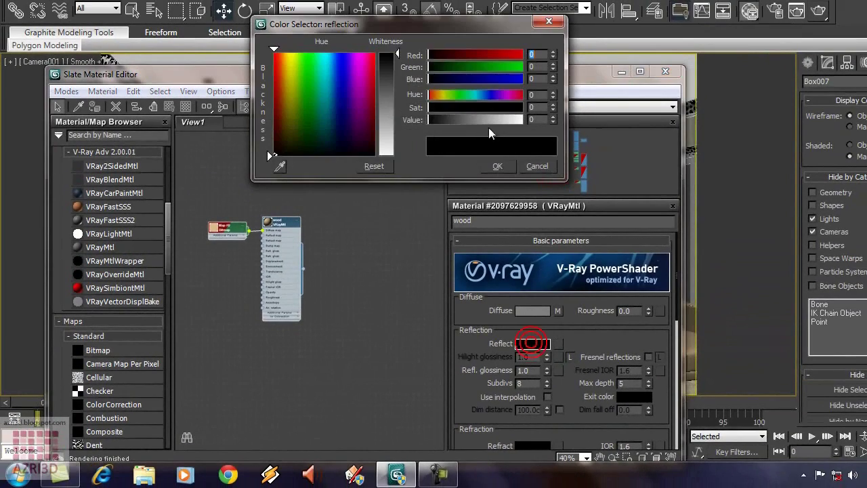
left_click_drag(397, 62, 397, 91)
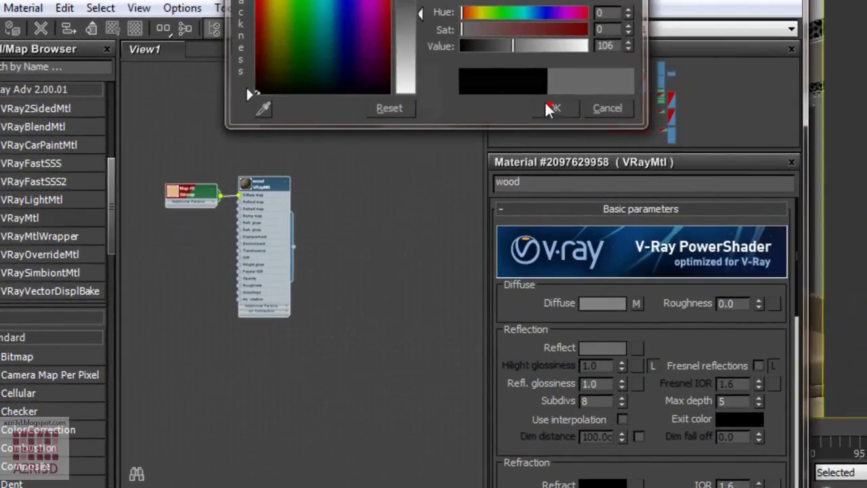
left_click(497, 166)
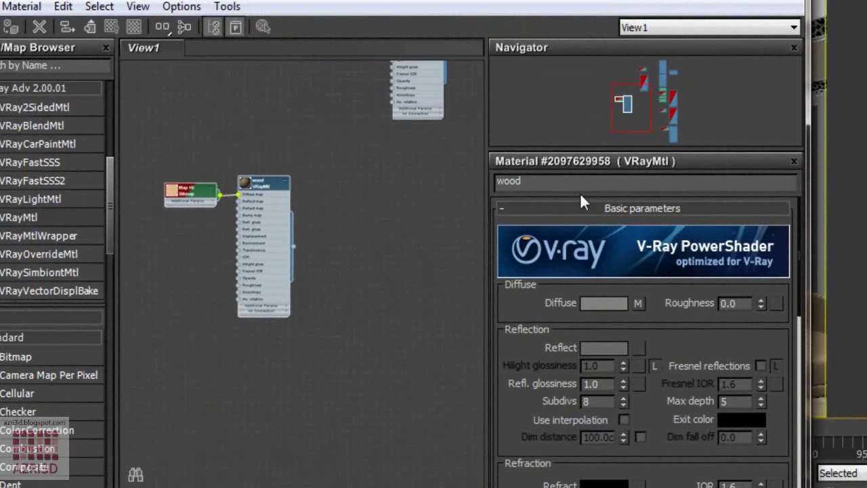
Set the wood material's reflection glossiness to 0.85, then unlock its highlight glossiness and set that to 0.75.
double_click(604, 381)
type("0.85")
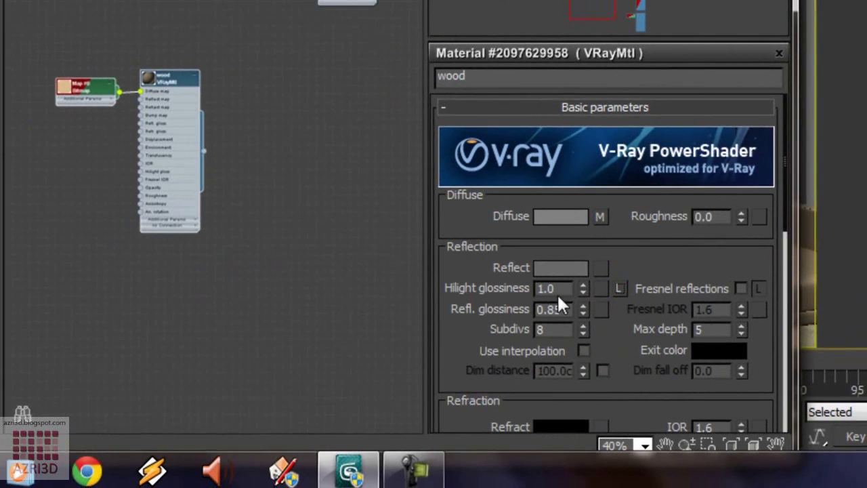
left_click_drag(537, 287, 441, 283)
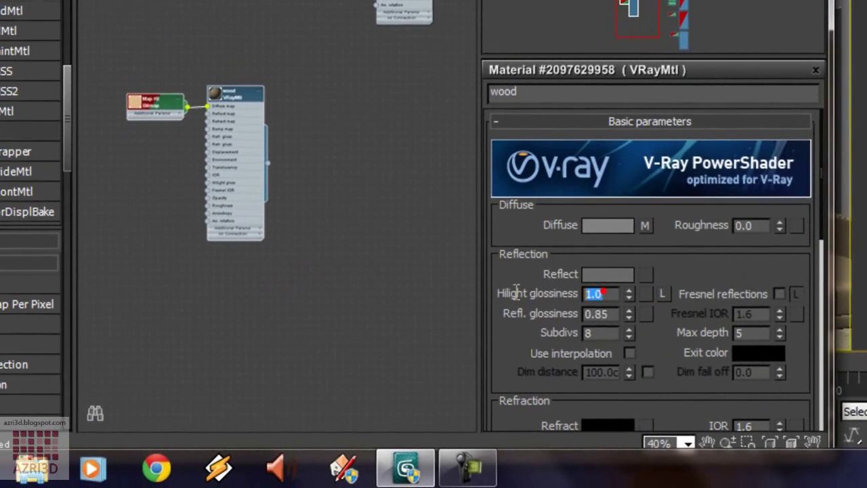
type("0.75")
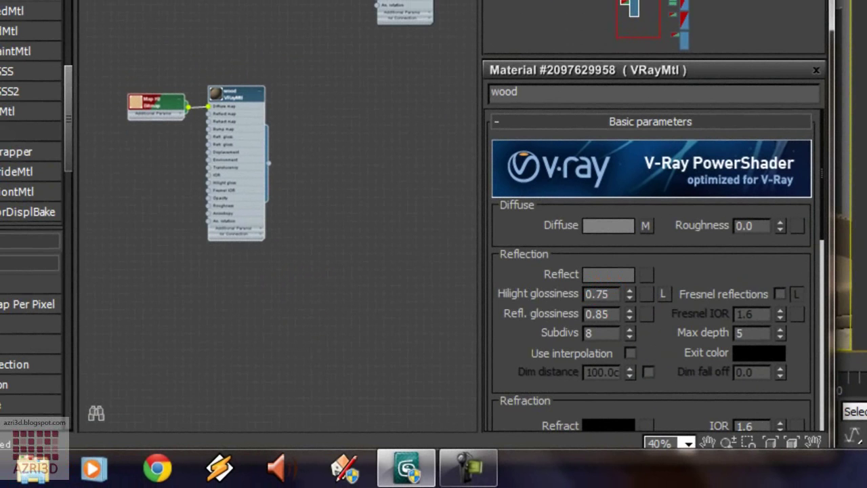
Turn on Fresnel reflections for the wood material, unlock its Fresnel IOR and set that to 2.
left_click(780, 294)
left_click(795, 292)
double_click(768, 313)
type("2")
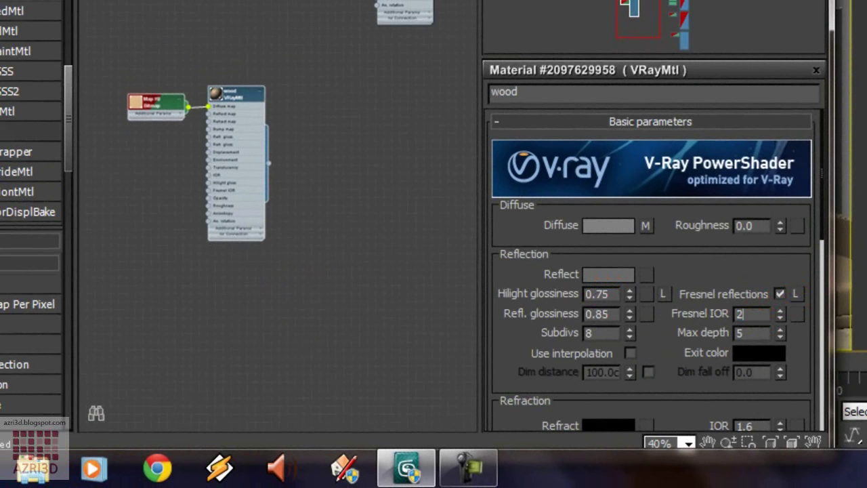
Set the wood material's Reflect interpolation to a minimum rate of -2 and a maximum rate of 0.
left_click(695, 256)
left_click_drag(674, 398, 677, 224)
left_click_drag(681, 397, 687, 157)
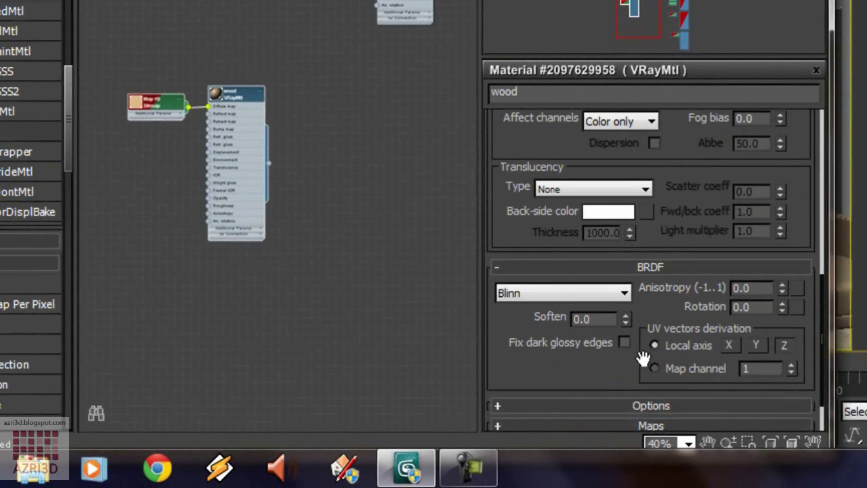
left_click_drag(566, 377, 577, 302)
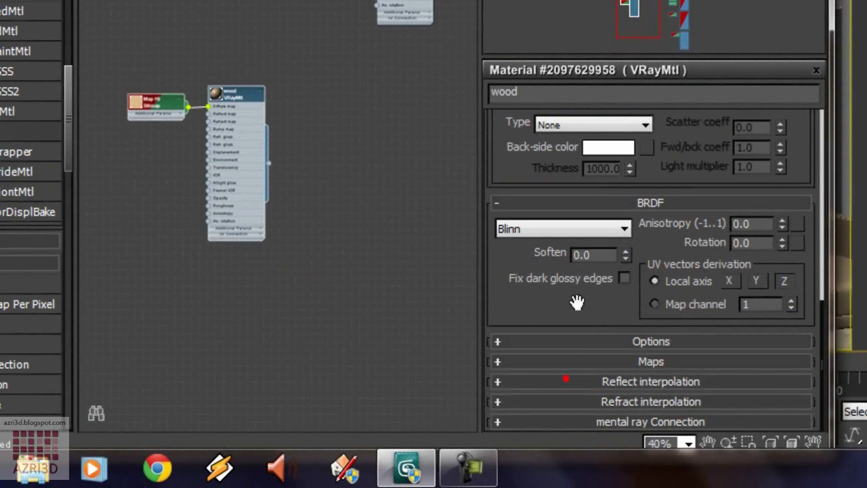
left_click(698, 384)
double_click(580, 376)
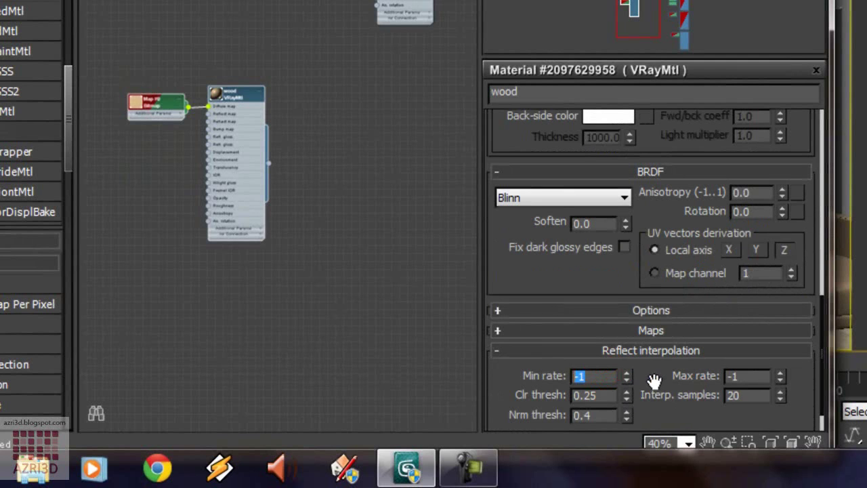
type("-2")
double_click(745, 376)
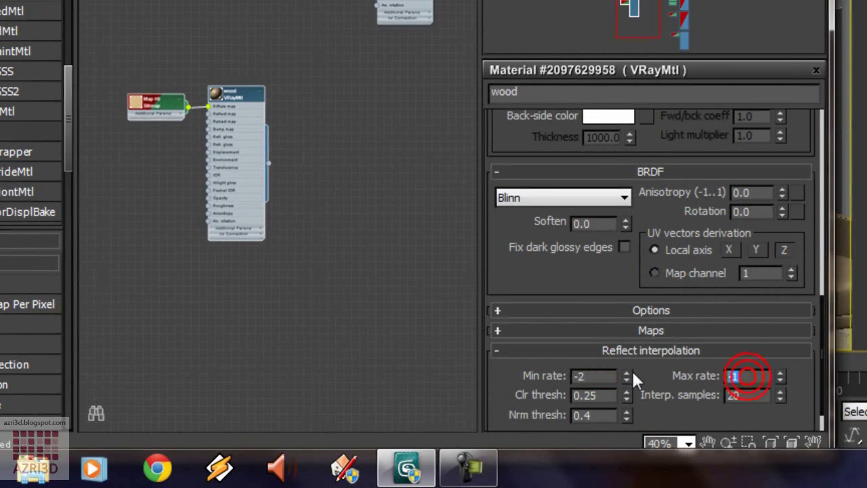
type("0")
key("Return")
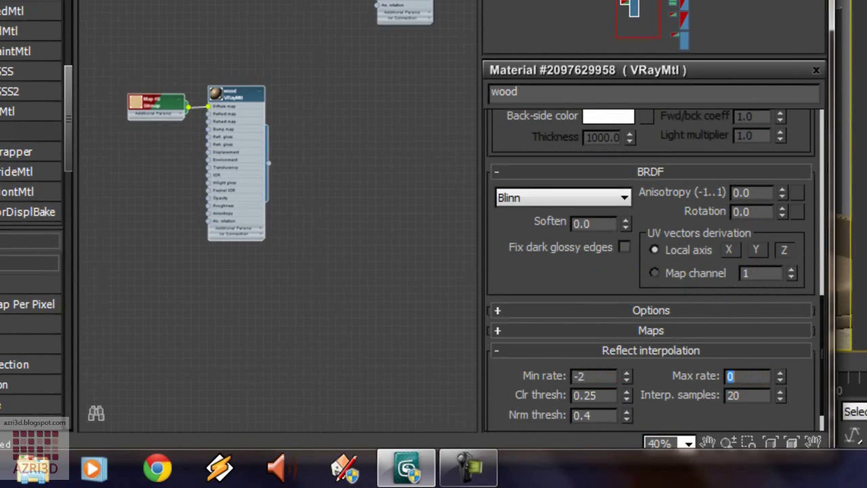
left_click(540, 247)
left_click(540, 248)
Sample the bed's material from the viewport into the Slate view.
left_click_drag(625, 0, 724, 169)
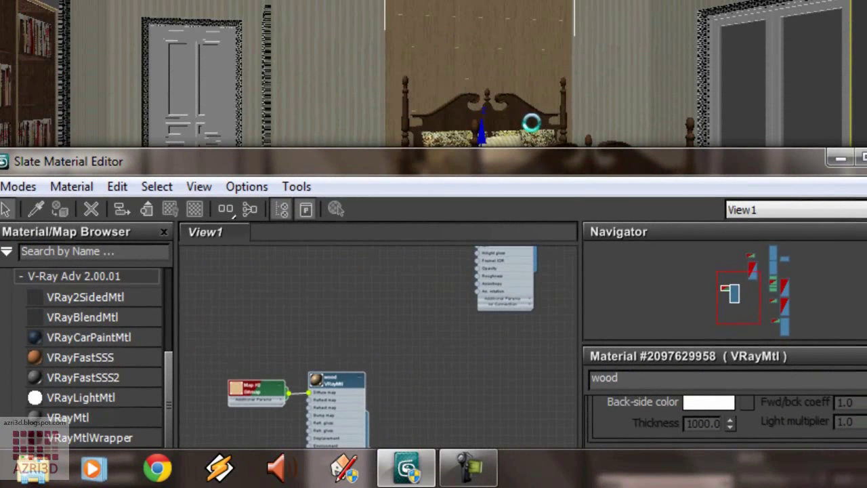
left_click(36, 209)
left_click(523, 115)
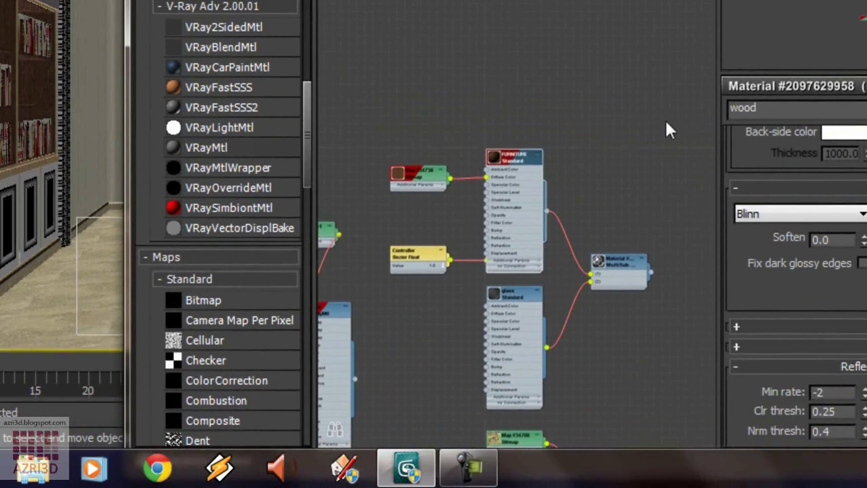
Move the FURNITURE Standard material with its bitmap and controller nodes to the empty area beside the wood VRayMtl.
left_click(625, 164)
scroll(697, 156, "down", 1)
scroll(548, 232, "up", 1)
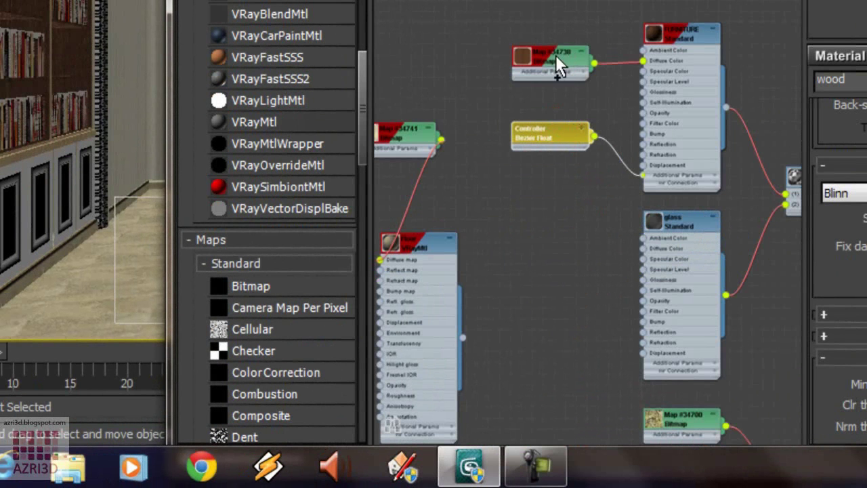
scroll(737, 52, "down", 2)
left_click_drag(722, 60, 455, 179)
scroll(462, 193, "up", 3)
scroll(687, 153, "down", 5)
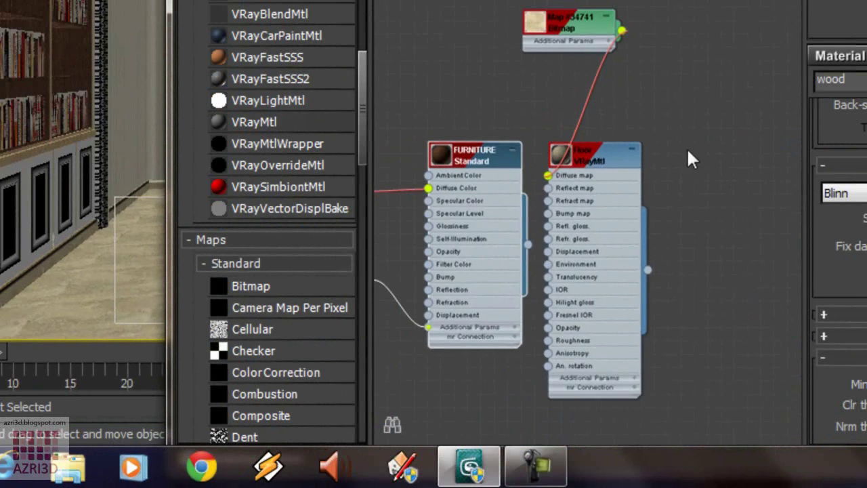
left_click_drag(651, 110, 481, 248)
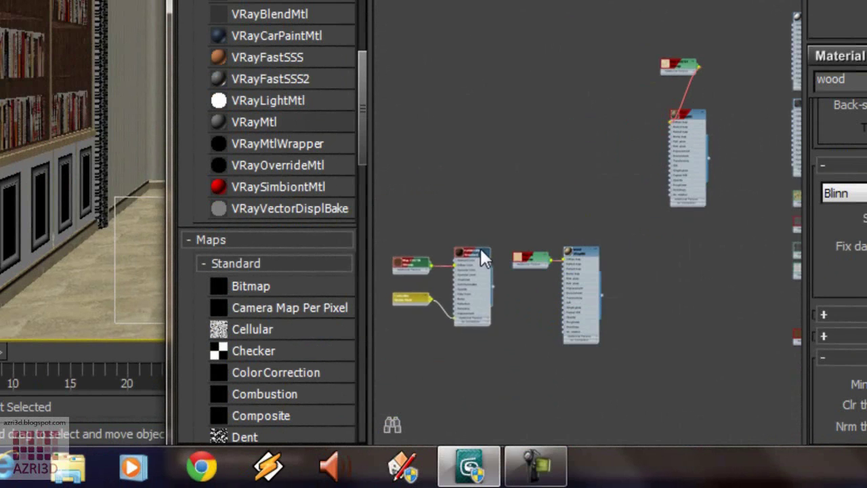
scroll(561, 265, "up", 5)
scroll(678, 223, "down", 2)
scroll(732, 206, "down", 2)
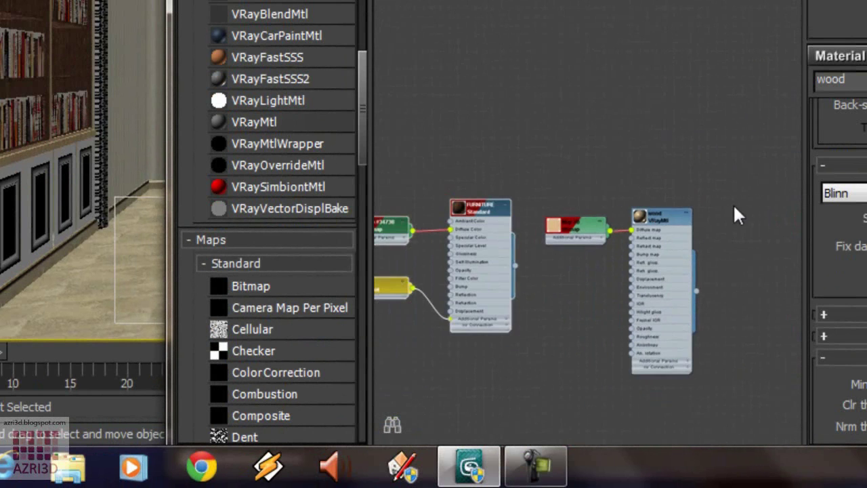
Copy the wood VRayMtl node and place the copy directly above the FURNITURE Standard material.
left_click(676, 222)
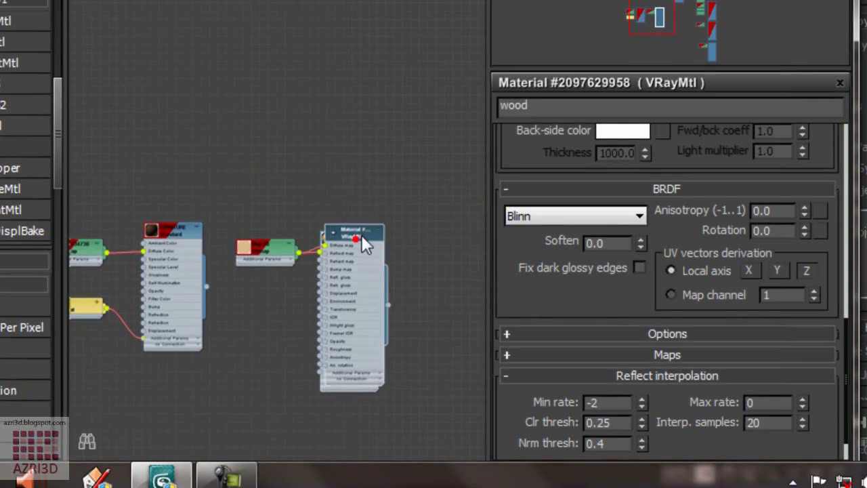
left_click_drag(669, 217, 516, 0, "shift")
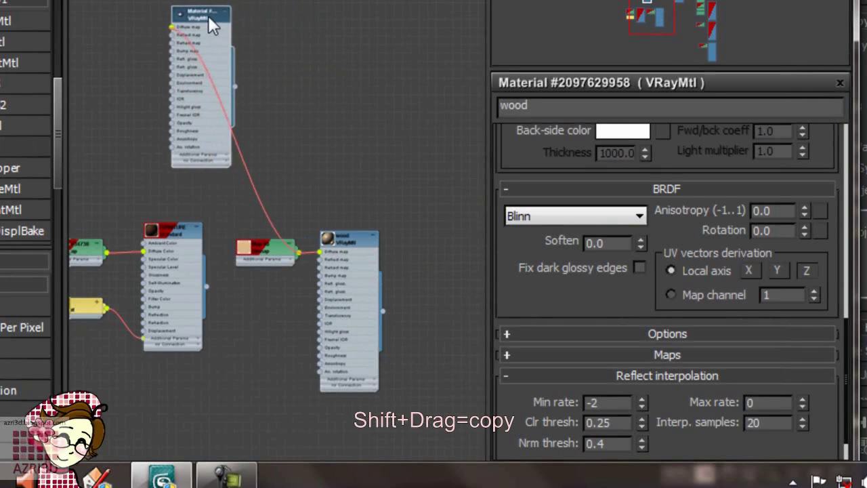
left_click_drag(209, 20, 179, 42, "shift")
scroll(173, 44, "up", 2)
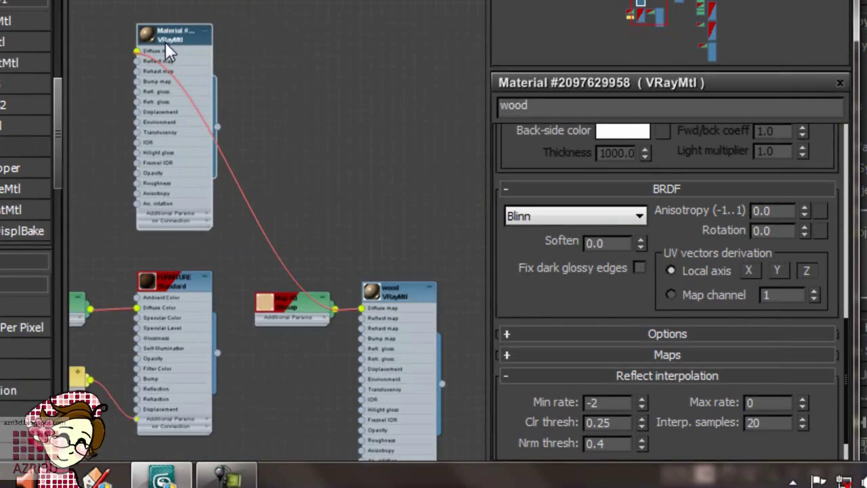
scroll(170, 51, "up", 1)
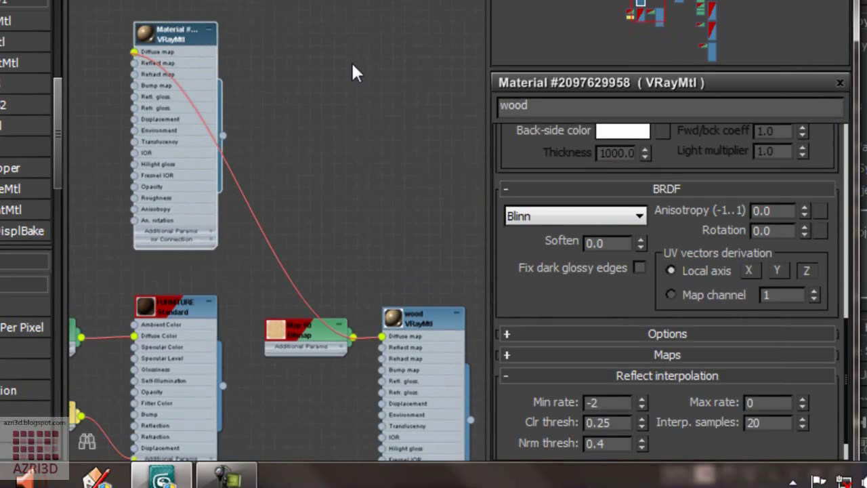
scroll(538, 169, "up", 6)
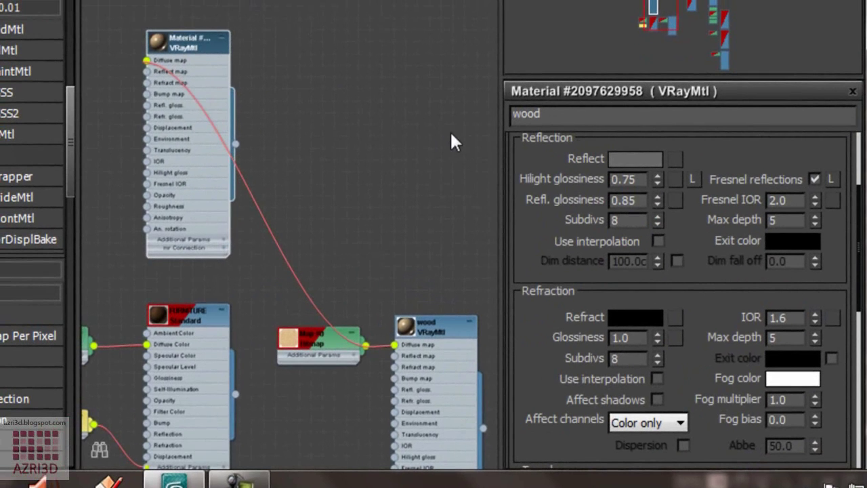
Delete the wire between the wood bitmap and the copied VRayMtl's Diffuse map.
left_click(401, 161)
scroll(424, 108, "down", 2)
scroll(365, 240, "up", 2)
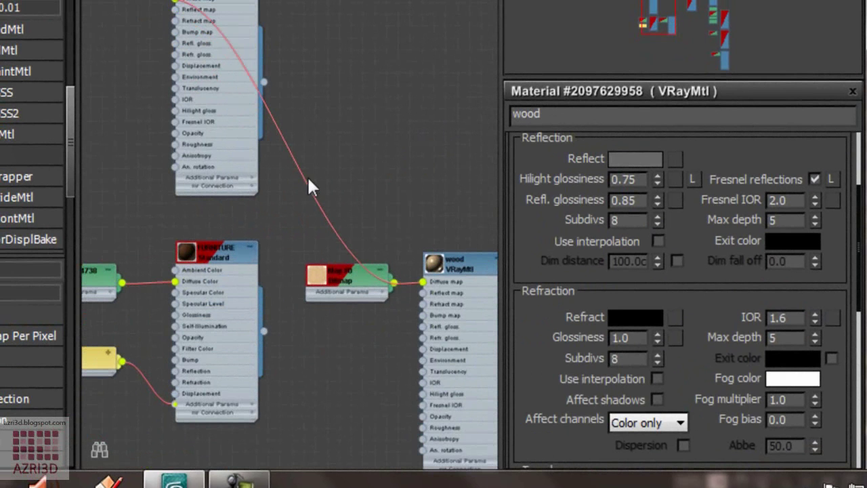
left_click(306, 184)
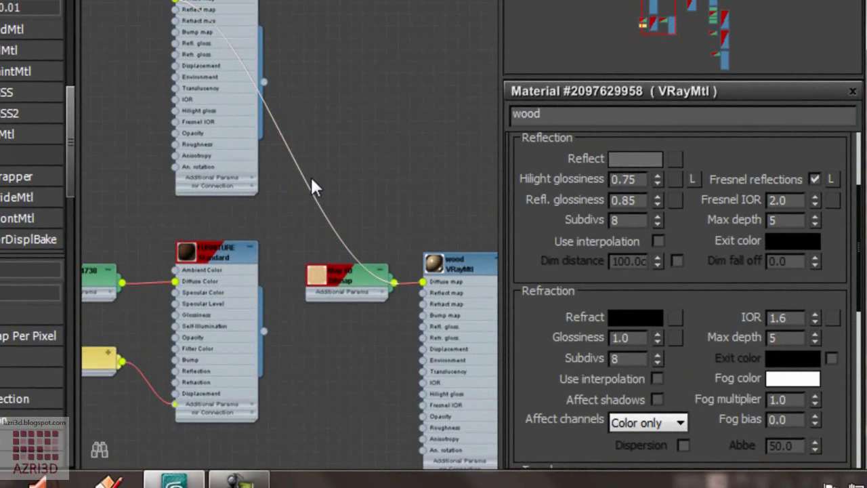
key("Delete")
scroll(416, 107, "down", 3)
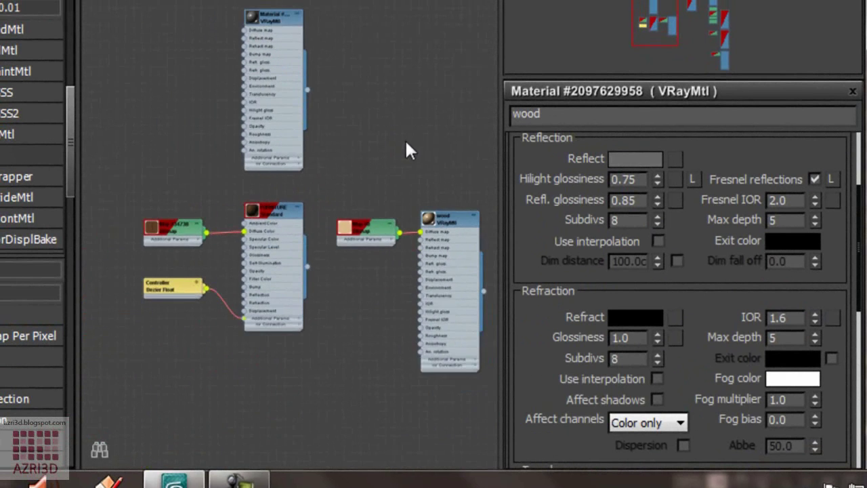
Rename the copied VRayMtl as FURNITURE.
scroll(277, 41, "up", 2)
double_click(275, 15)
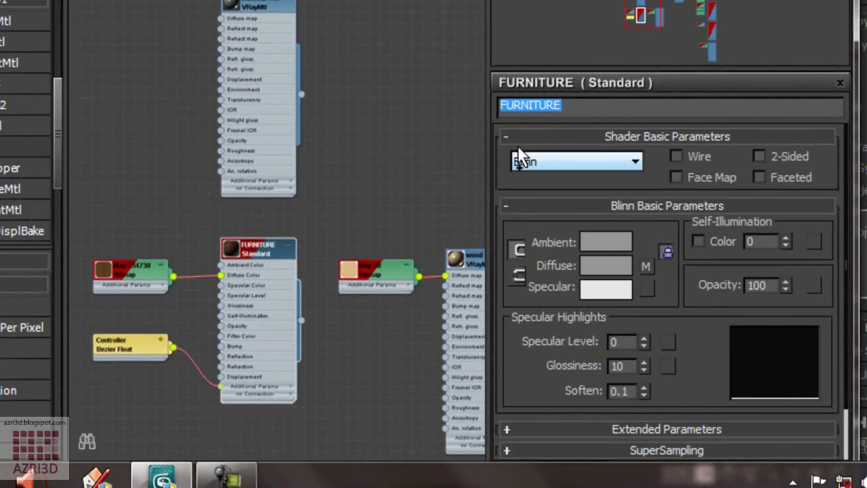
double_click(264, 14)
left_click_drag(665, 105, 402, 122)
type("FURNITURE")
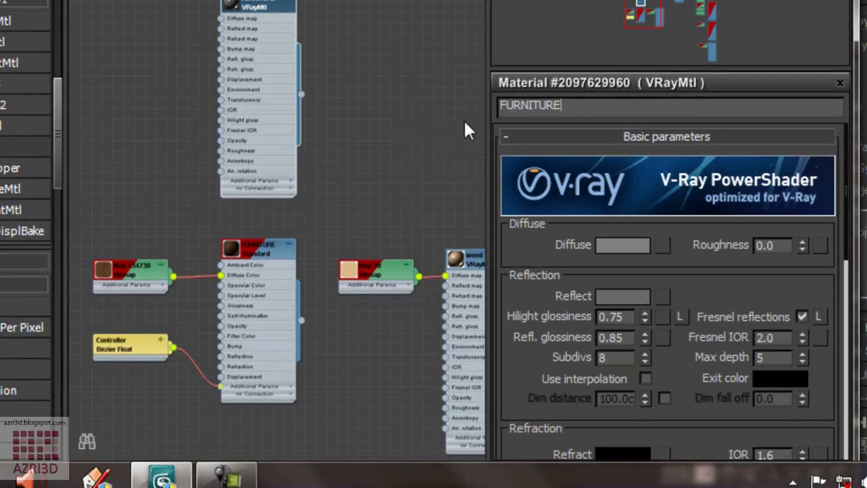
Select the bed in the viewport and assign the FURNITURE VRayMtl to it.
left_click_drag(342, 0, 309, 186)
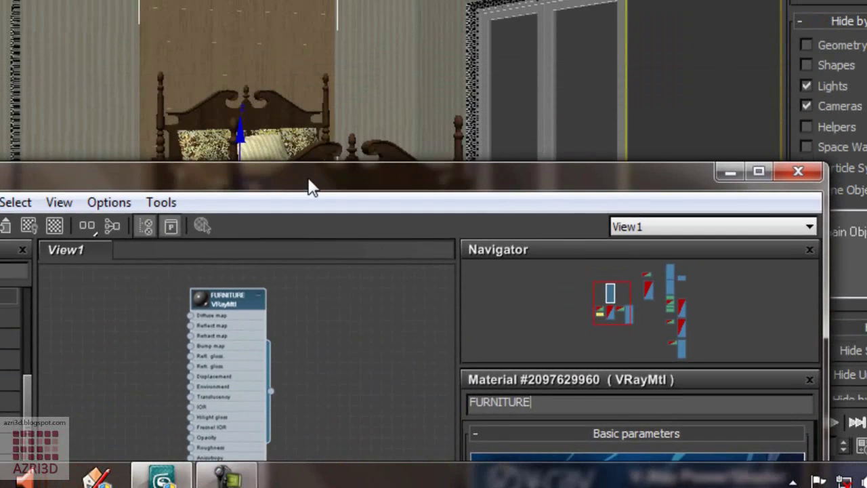
mouse_move(363, 139)
left_mouse_down()
mouse_move(368, 164)
mouse_move(360, 149)
left_mouse_up()
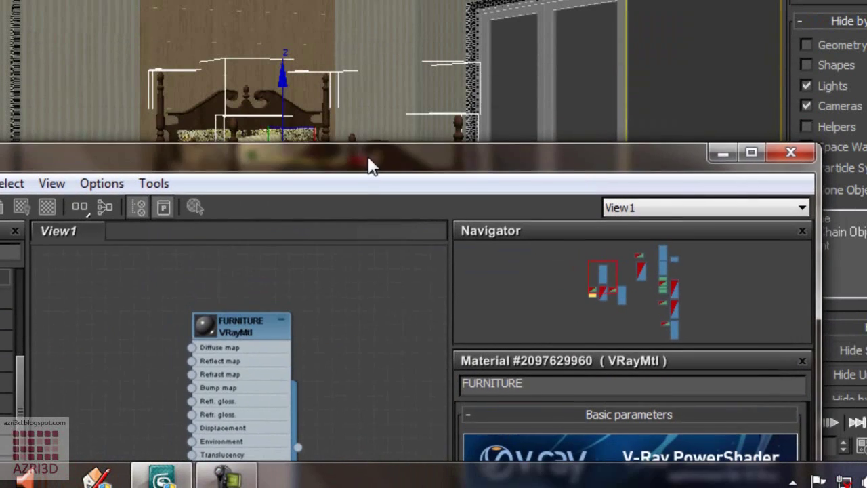
left_click(290, 111)
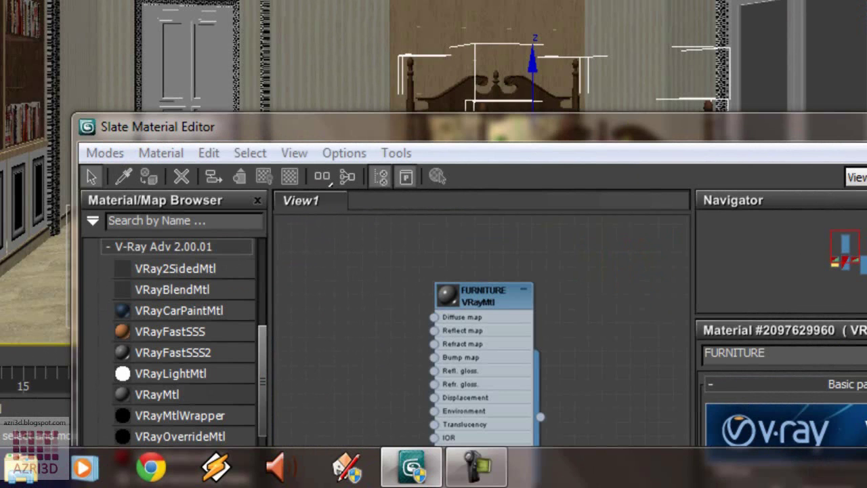
left_click(537, 106)
left_click(538, 103)
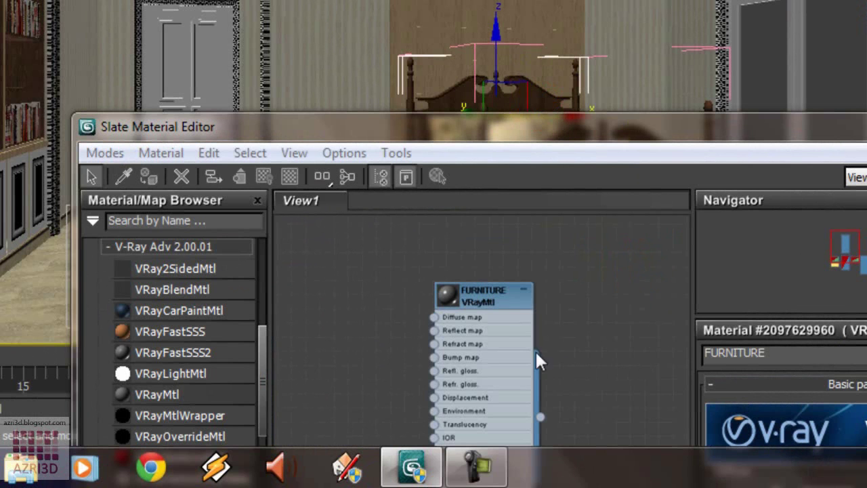
left_click(141, 177)
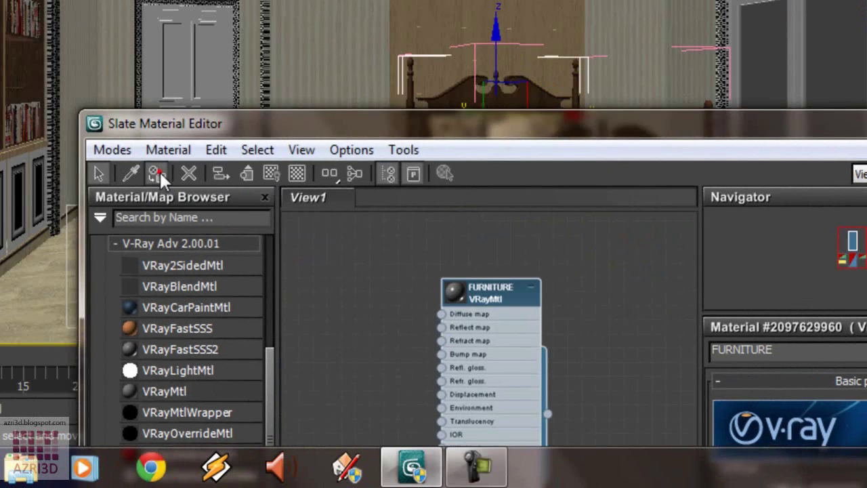
left_click(527, 152)
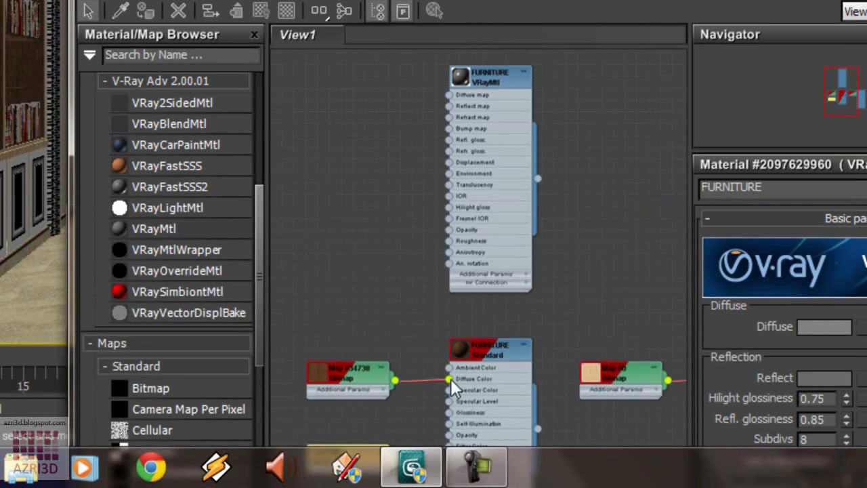
Reconnect the Map #34738 bitmap to the FURNITURE VRayMtl's Diffuse map and delete the old FURNITURE Standard material with its controller.
left_click_drag(446, 378, 449, 224)
scroll(562, 101, "down", 2)
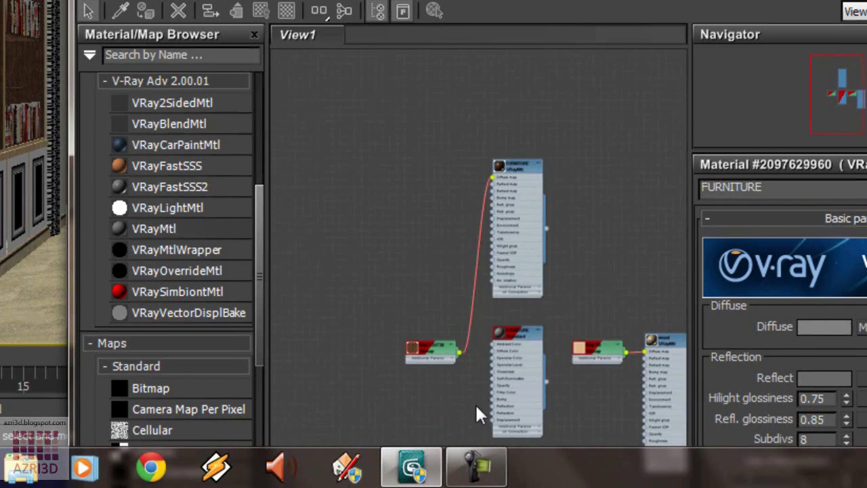
left_click(512, 342)
left_click(178, 10)
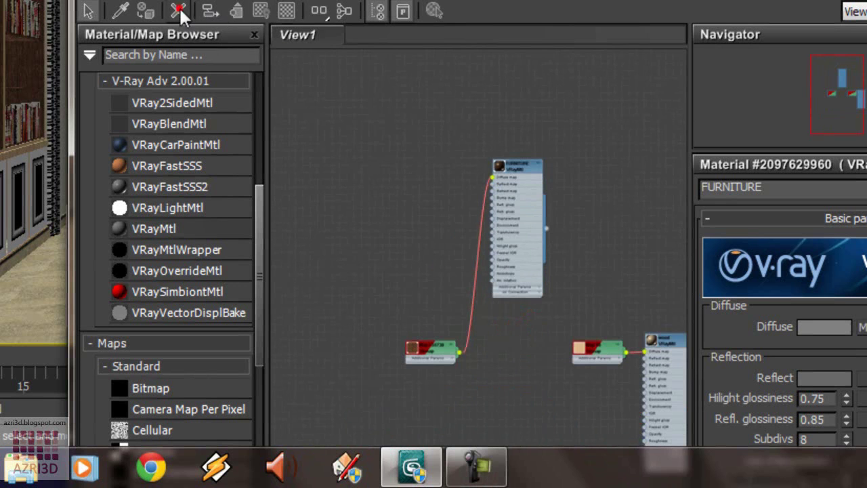
Place the FURNITURE VRayMtl between its bitmap and the wood nodes, and show its map in the viewport.
scroll(575, 155, "down", 3)
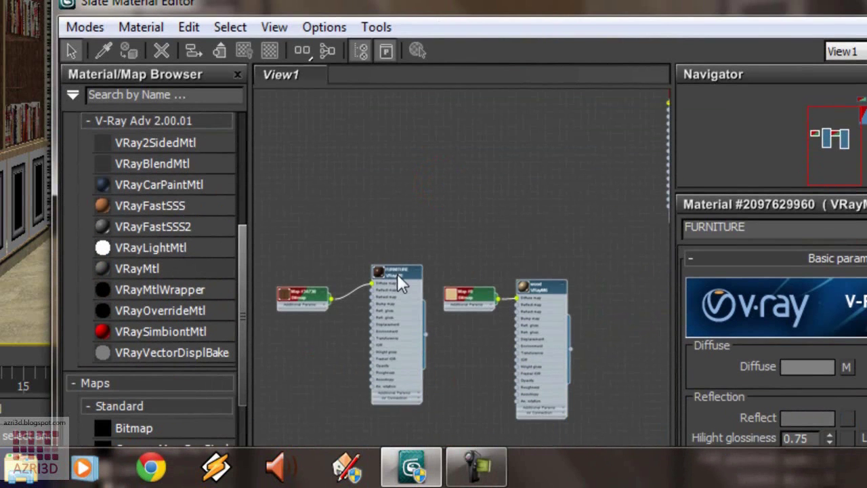
left_click(397, 275)
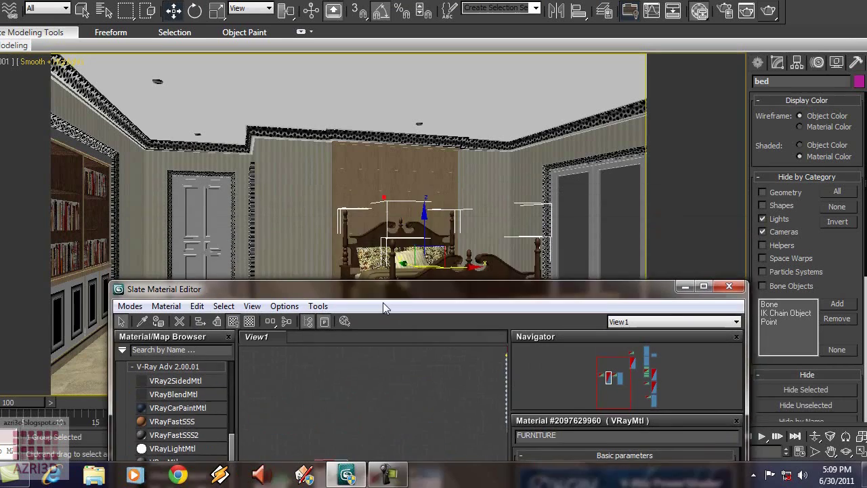
left_click_drag(425, 281, 519, 101)
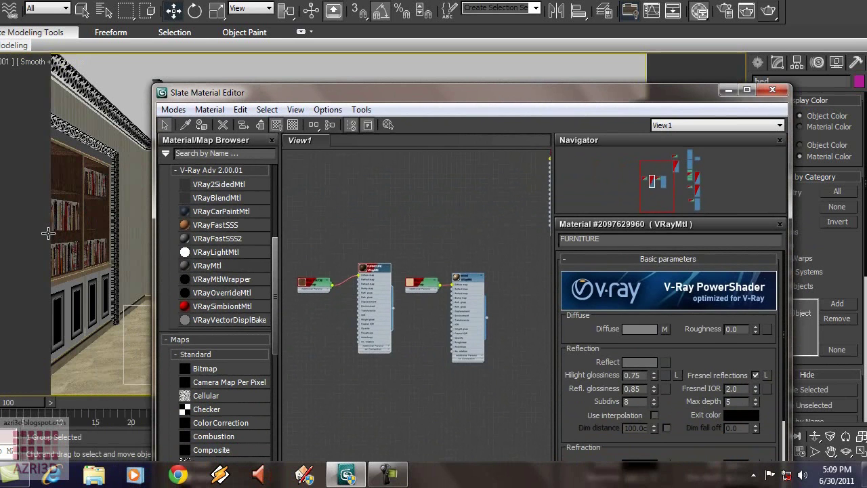
Sample the bookshelf's material from the viewport into the Slate view and zoom in on its nodes.
scroll(381, 282, "up", 4)
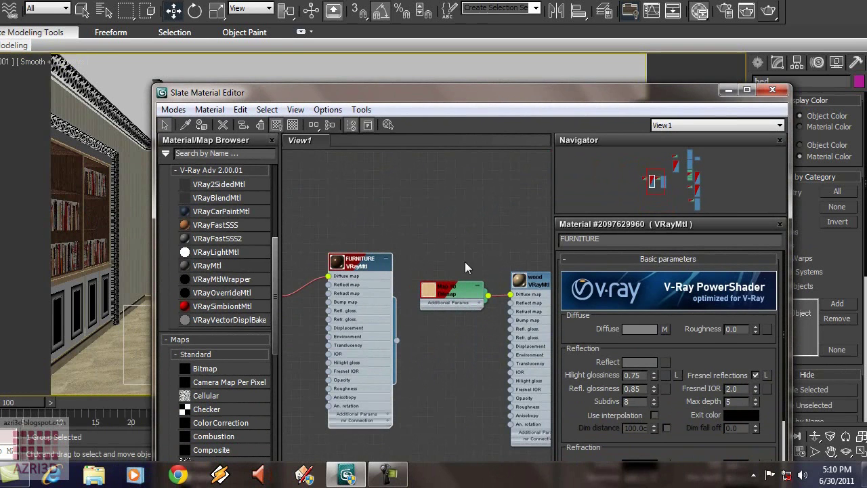
left_click(185, 125)
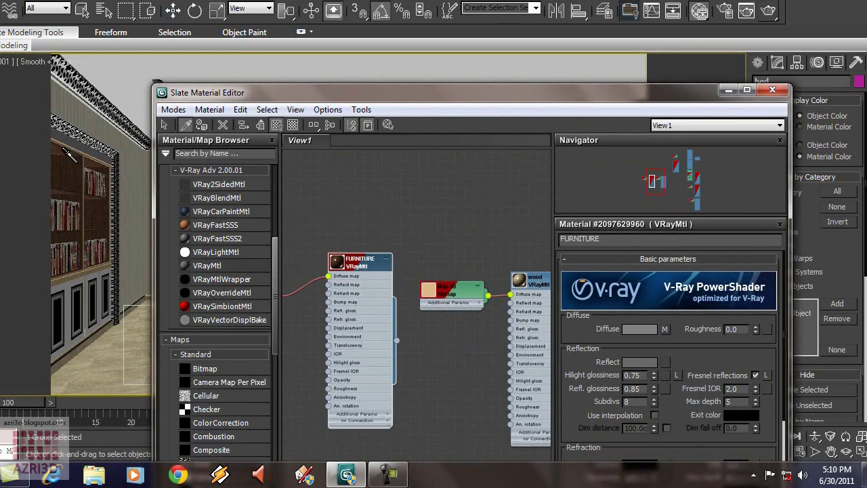
left_click(71, 160)
scroll(500, 255, "down", 2)
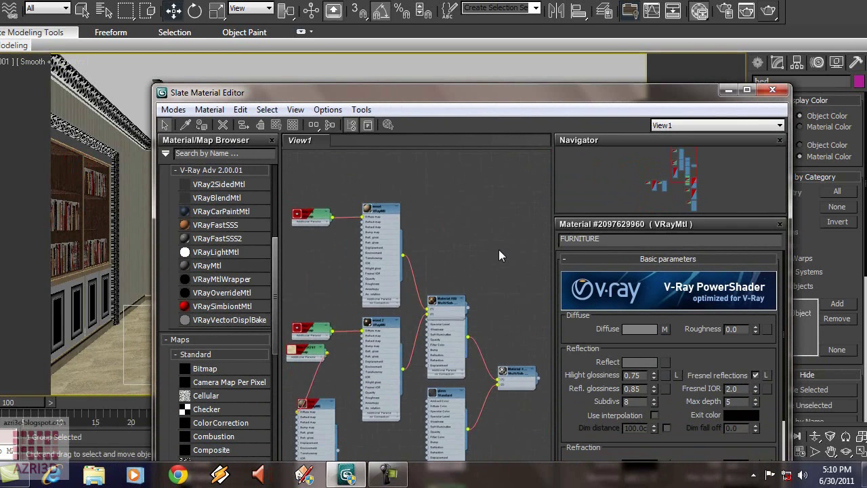
scroll(447, 300, "up", 3)
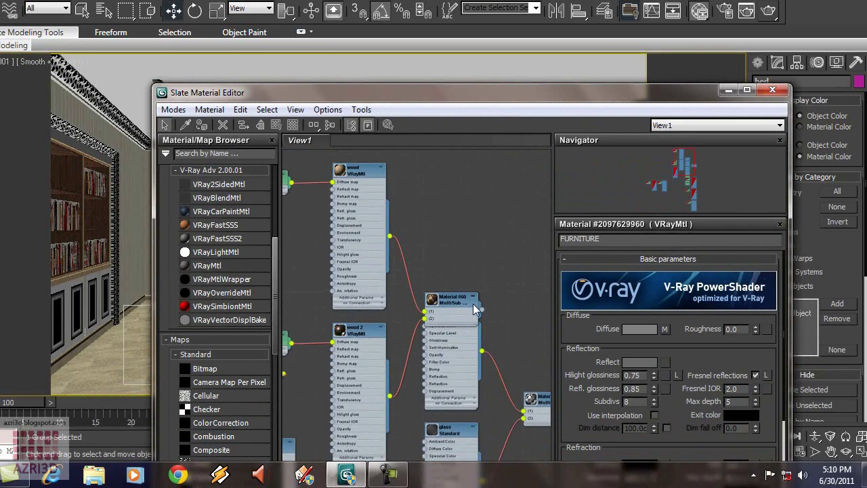
Collapse the wood 2 node and move Material #60 with its wood VRayMtl and bitmap nodes clear of the other nodes.
scroll(473, 303, "down", 1)
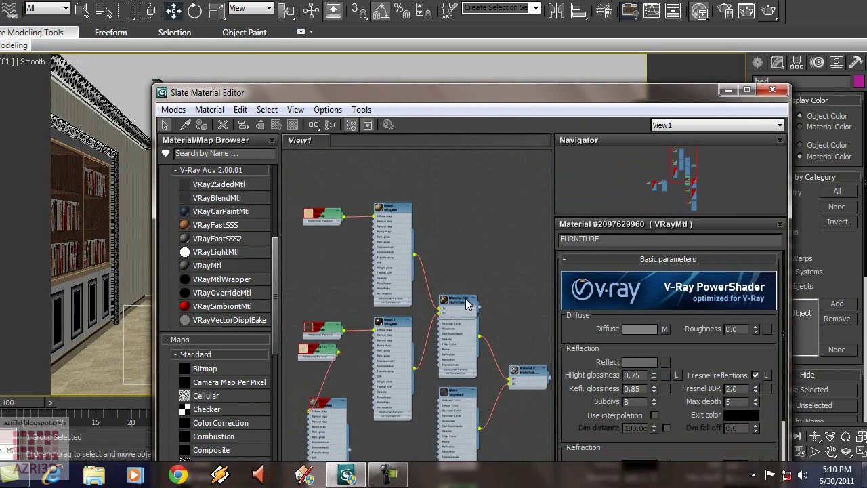
left_click(466, 303)
left_click(397, 210)
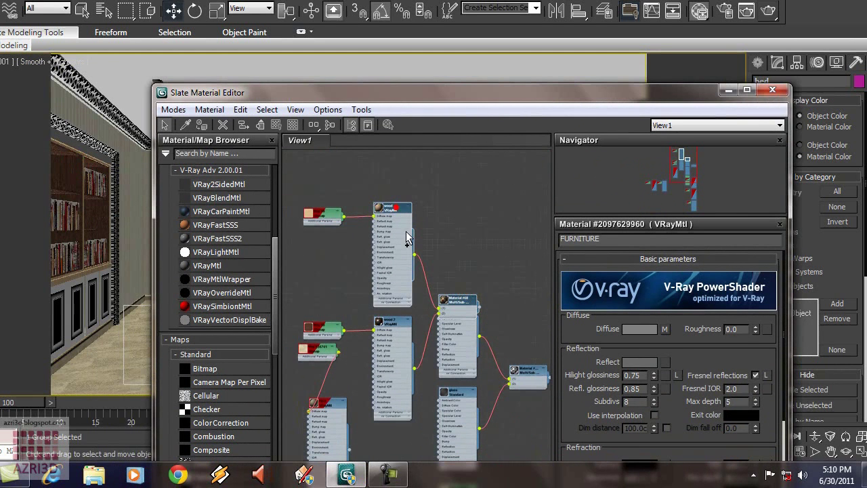
double_click(407, 320)
left_click(401, 215)
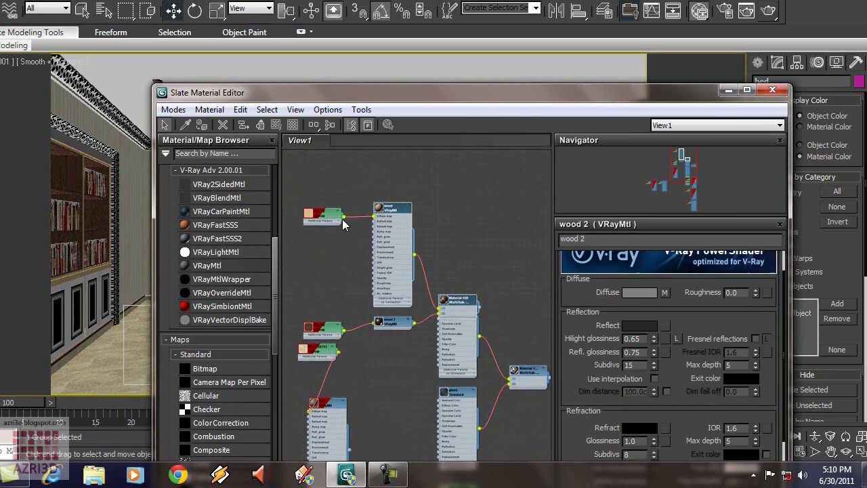
scroll(471, 327, "down", 5)
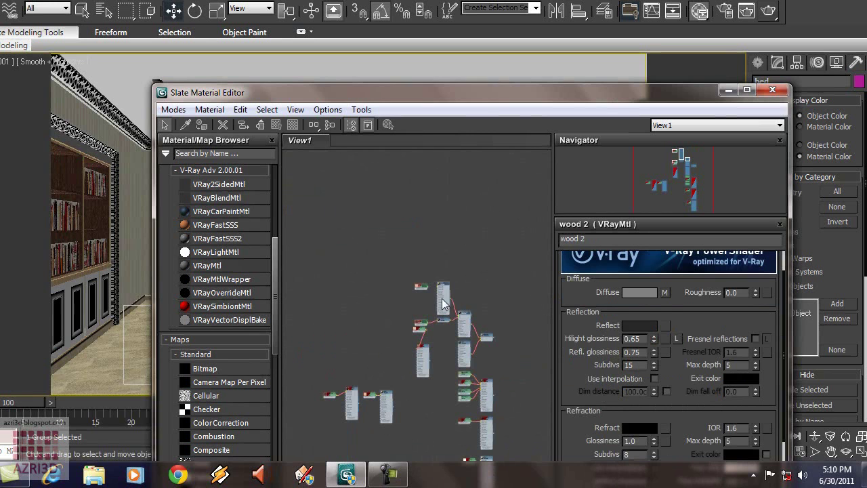
left_click_drag(442, 303, 330, 285)
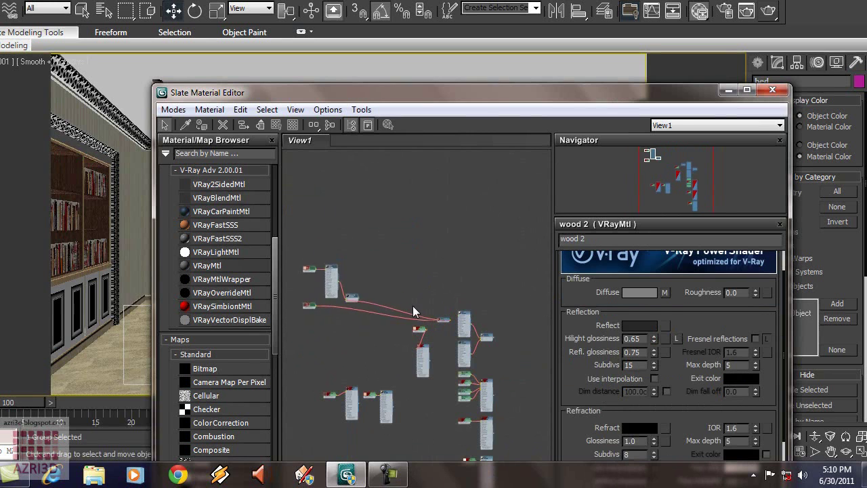
Move the collapsed wood 2 node next to its bitmap, below the Material #60 node group.
scroll(416, 311, "up", 5)
scroll(505, 346, "down", 2)
left_click_drag(520, 353, 315, 387)
scroll(534, 311, "down", 5)
scroll(516, 332, "up", 4)
scroll(503, 312, "down", 2)
scroll(466, 313, "up", 2)
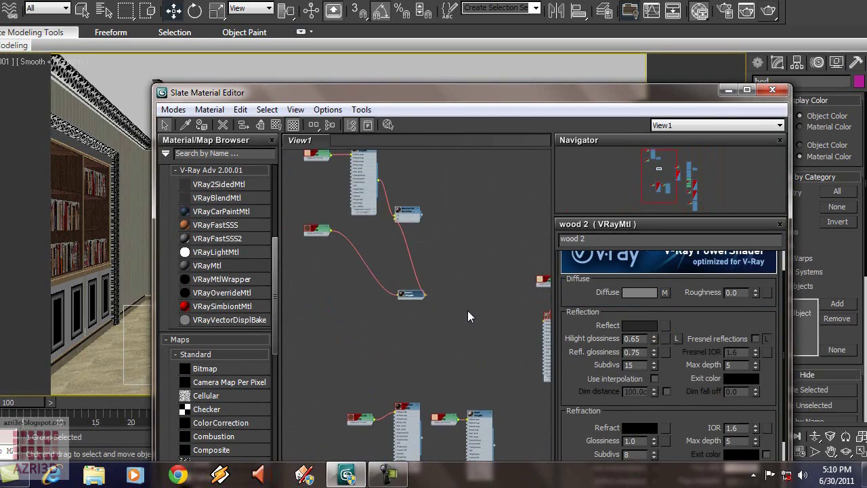
left_click_drag(411, 301, 331, 319)
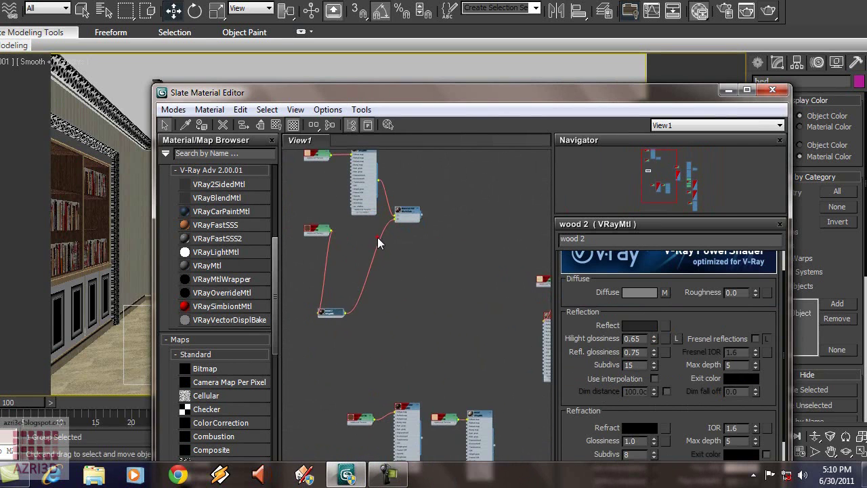
Disconnect wood 2 from the second slot of Material #60 and move the bookshelf node group further aside.
left_click(378, 242)
scroll(346, 336, "up", 1)
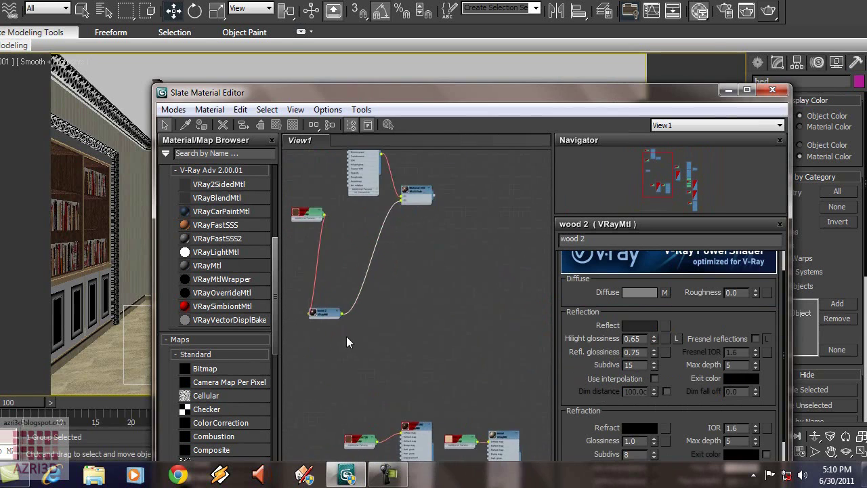
scroll(450, 255, "down", 8)
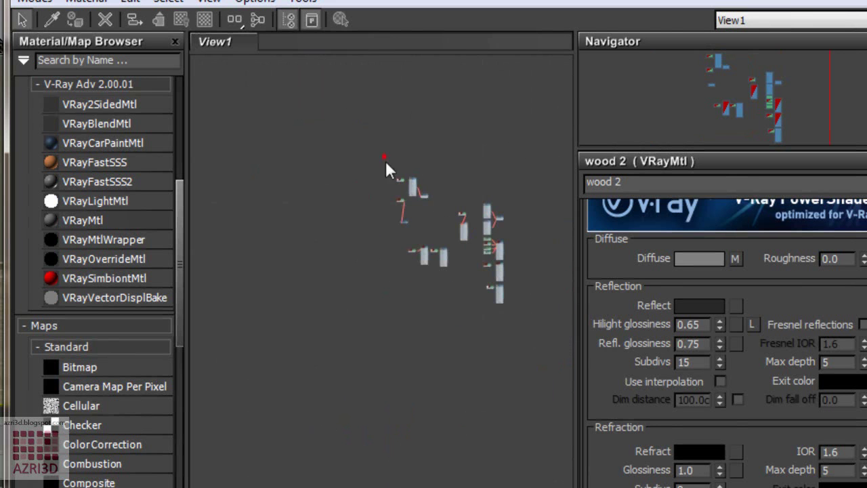
left_click_drag(386, 162, 439, 233)
scroll(436, 226, "up", 6)
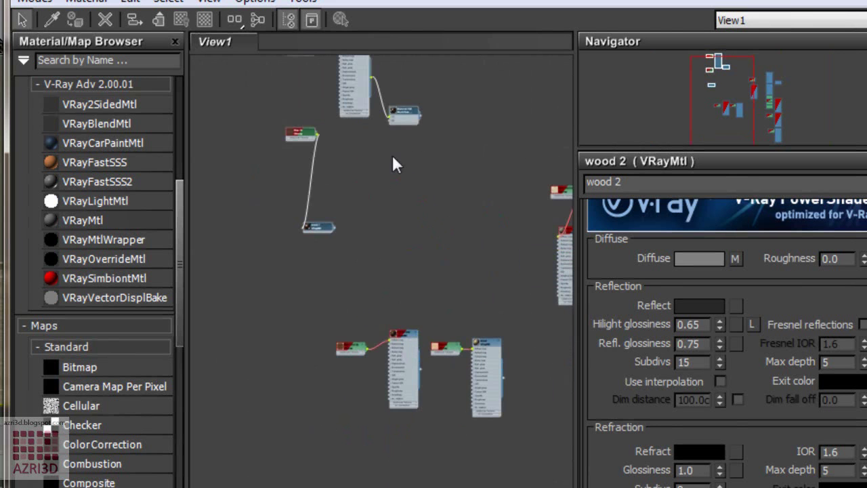
left_click_drag(355, 90, 299, 256)
Connect the FURNITURE VRayMtl to the second slot of the Material #60 Multi/Sub-Object material.
scroll(488, 406, "up", 4)
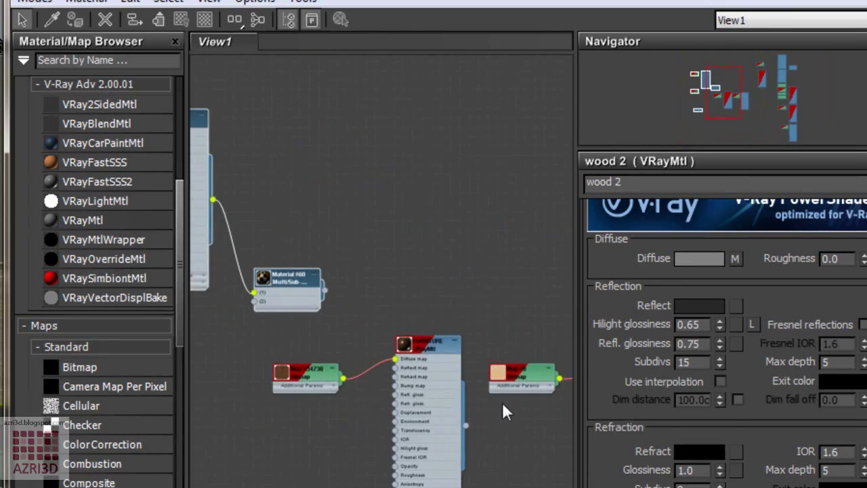
scroll(474, 430, "up", 2)
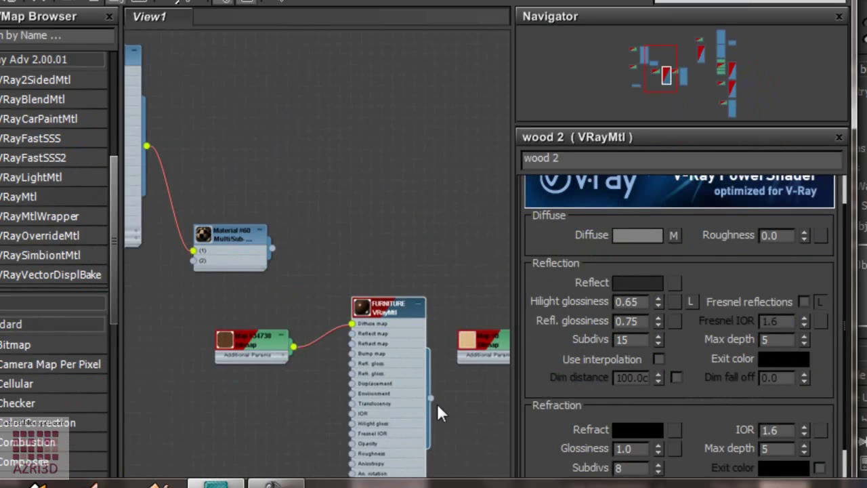
left_click_drag(431, 397, 196, 261)
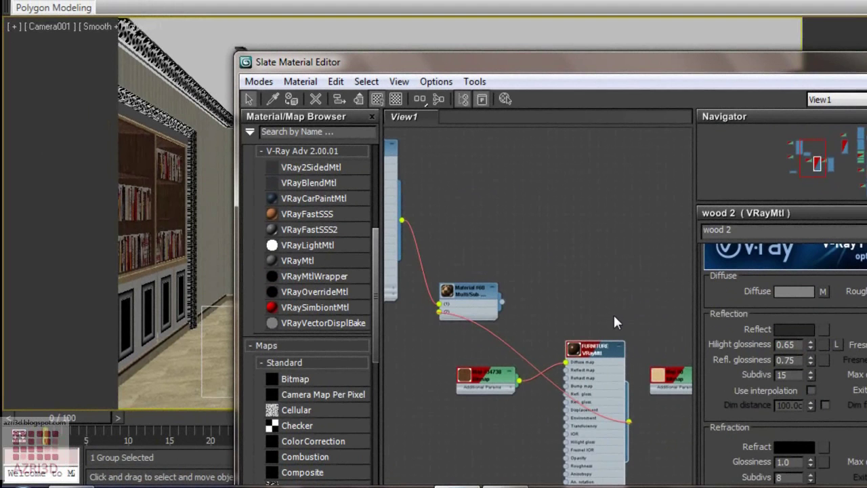
Disconnect the bookshelf's old wood VRayMtl from Material #60's first slot and delete the old wood and wood 2 nodes with their bitmaps.
scroll(614, 314, "down", 1)
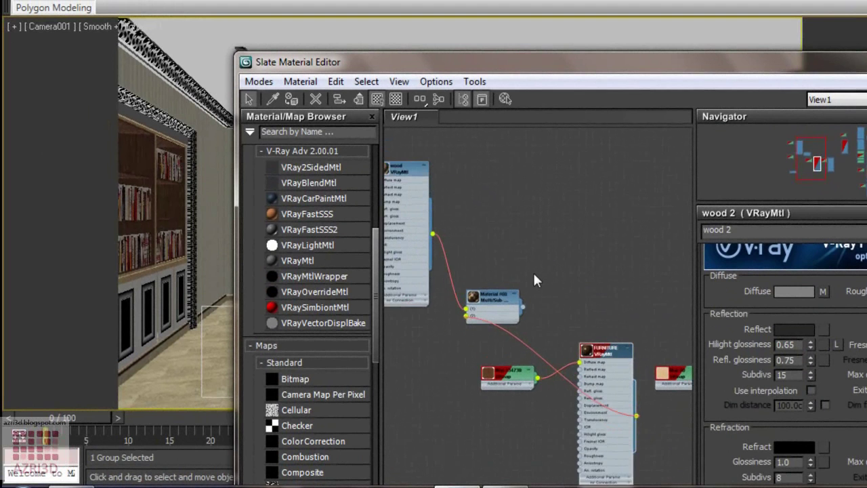
scroll(467, 305, "up", 2)
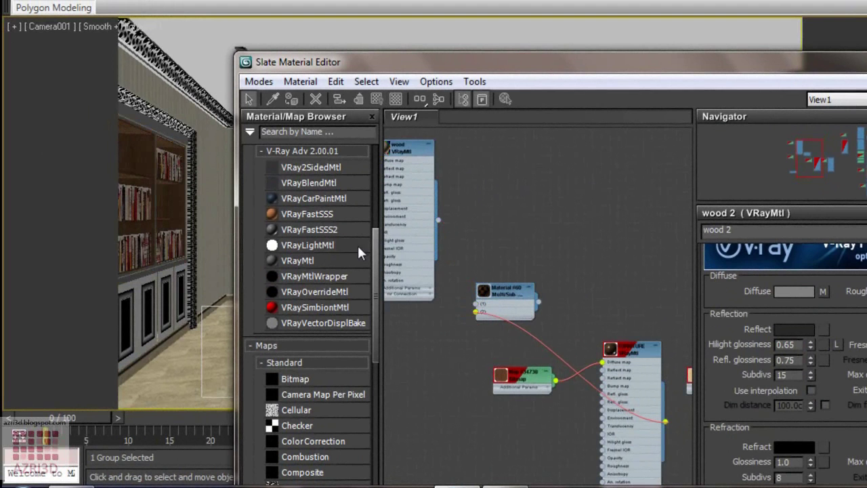
scroll(476, 190, "down", 5)
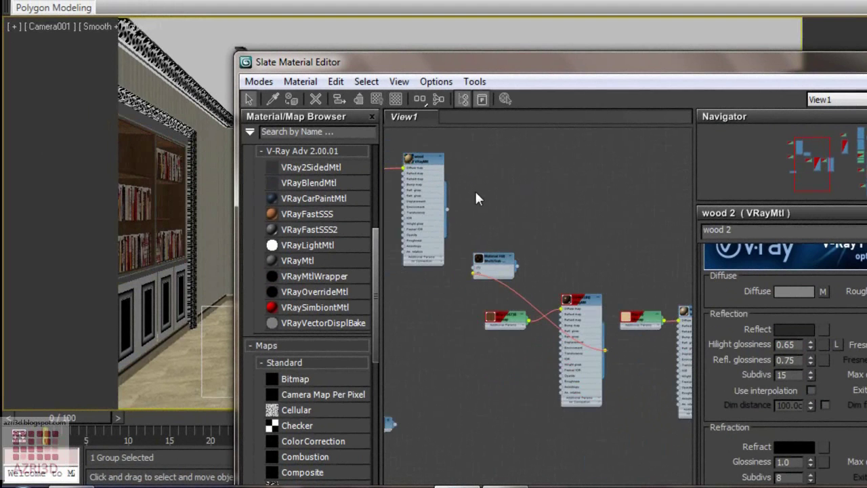
scroll(515, 246, "down", 3)
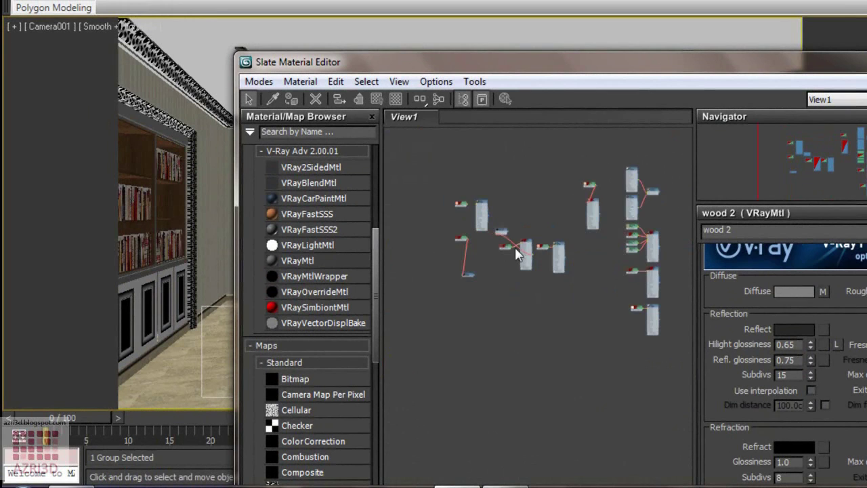
scroll(449, 197, "up", 4)
left_click_drag(423, 168, 552, 436)
key("Delete")
Connect the remaining wood VRayMtl to the first slot of Material #60.
scroll(664, 335, "up", 2)
scroll(666, 336, "down", 3)
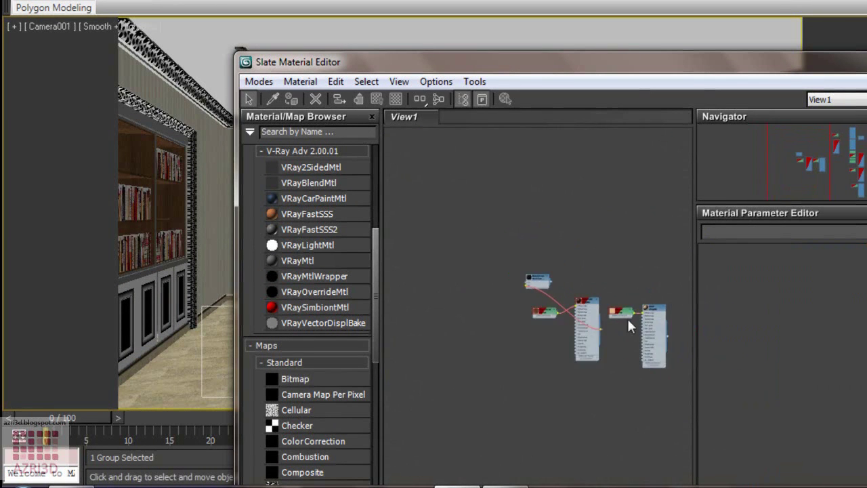
scroll(627, 319, "up", 3)
left_click_drag(686, 318, 440, 253)
key("Escape")
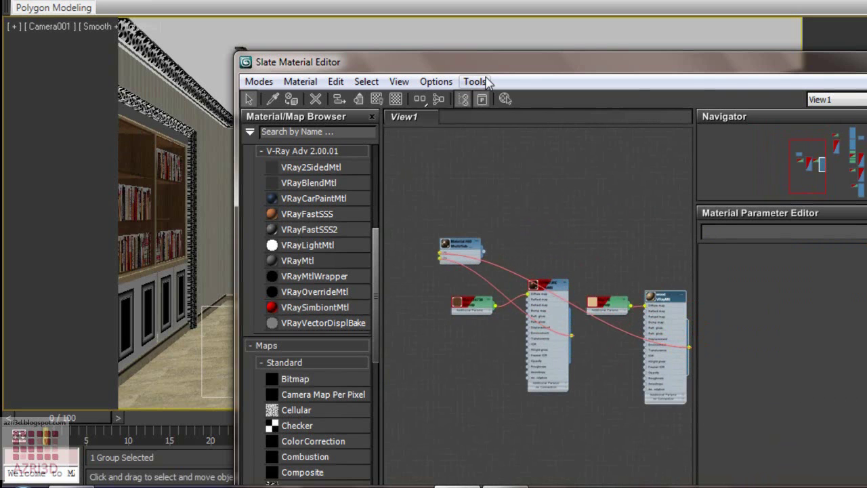
Assign the wood VRayMtl to the wall panel behind the bed and show its map in the viewport.
left_click_drag(514, 73, 500, 270)
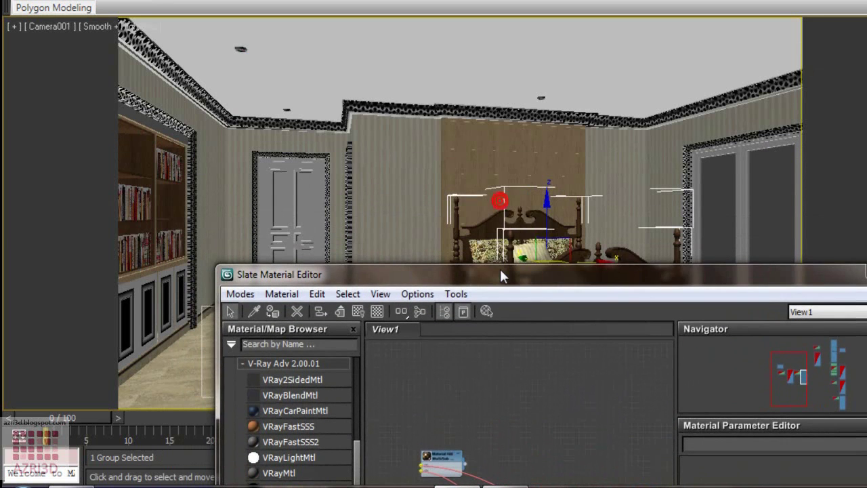
left_click(611, 148)
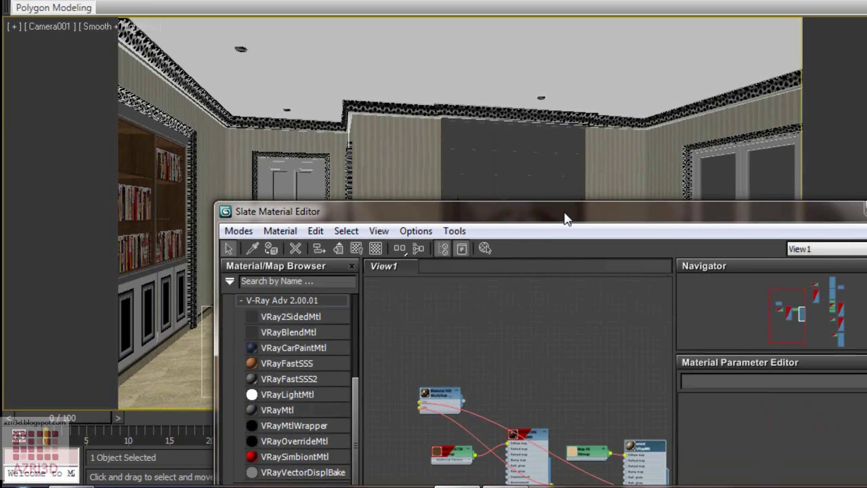
left_click_drag(565, 218, 560, 203)
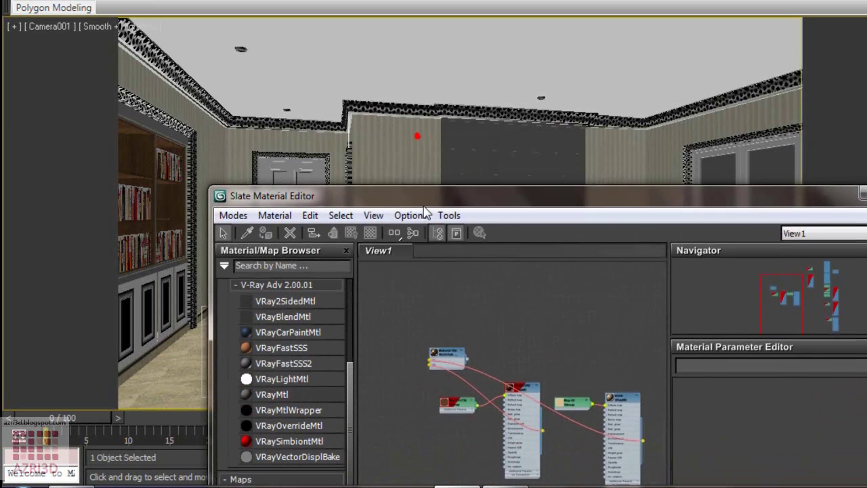
left_click(352, 233)
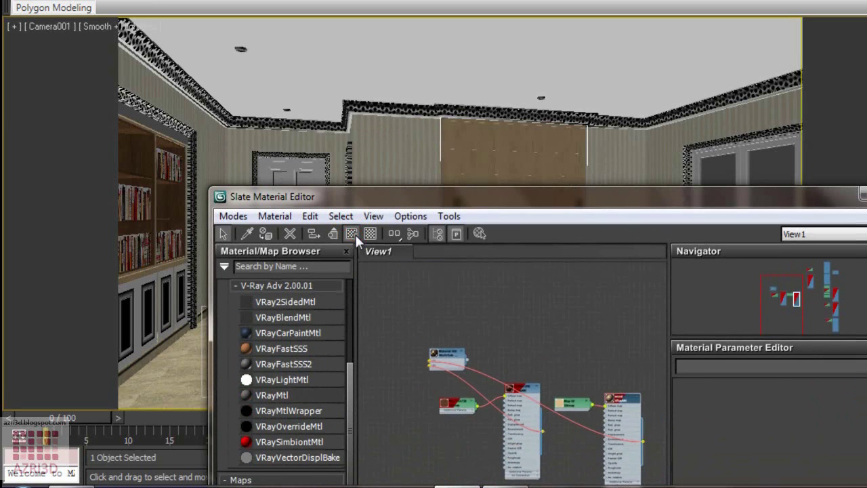
Lay out all nodes in the Slate view horizontally.
left_click(397, 233)
scroll(526, 316, "down", 3)
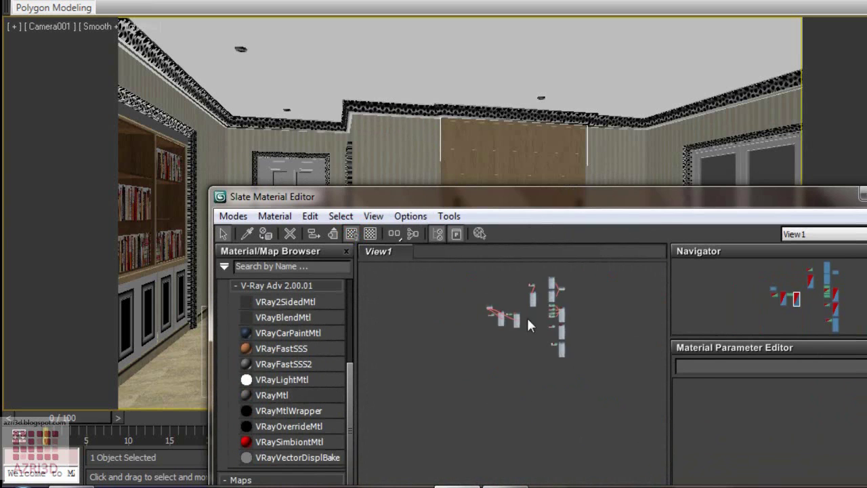
scroll(527, 312, "up", 6)
scroll(468, 282, "down", 2)
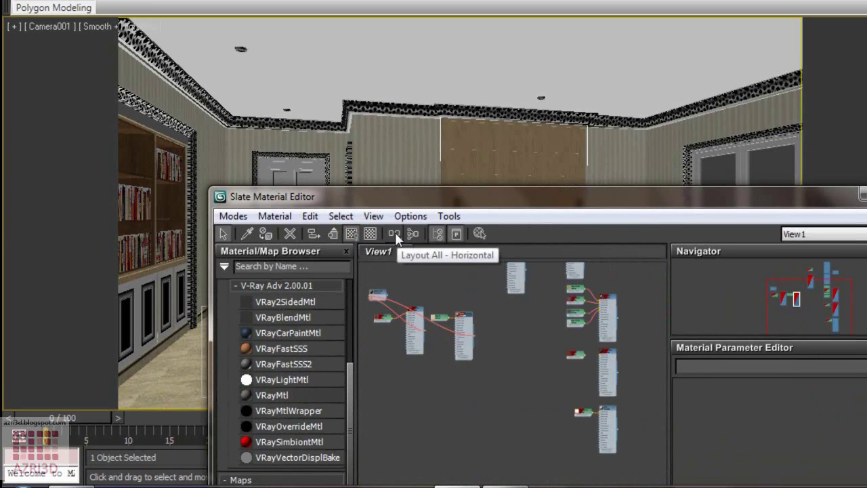
left_click(395, 234)
left_click(504, 349)
scroll(504, 351, "down", 3)
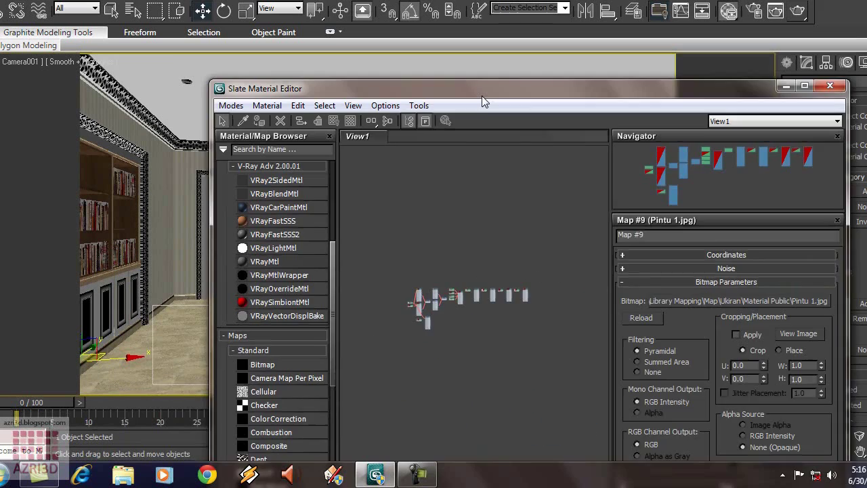
Reposition the Slate Material Editor around the door and select the glass Standard material connected to the door's Multi/Sub-Object material.
left_click_drag(483, 97, 541, 102)
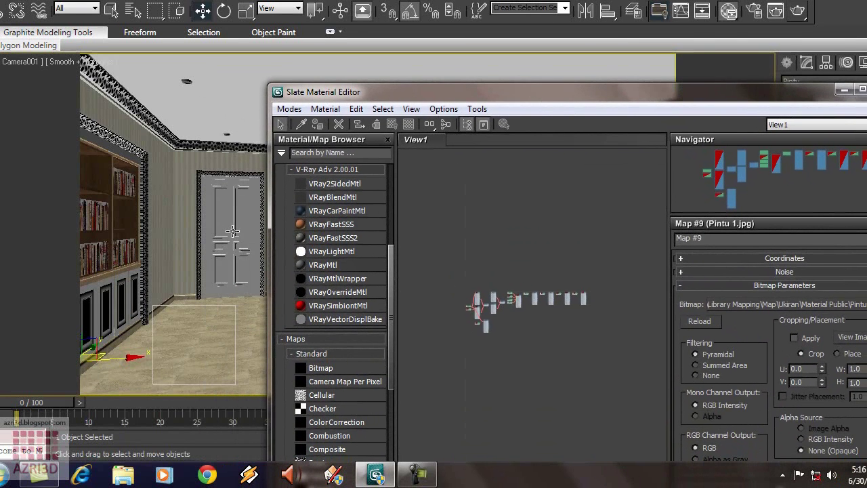
scroll(522, 336, "up", 4)
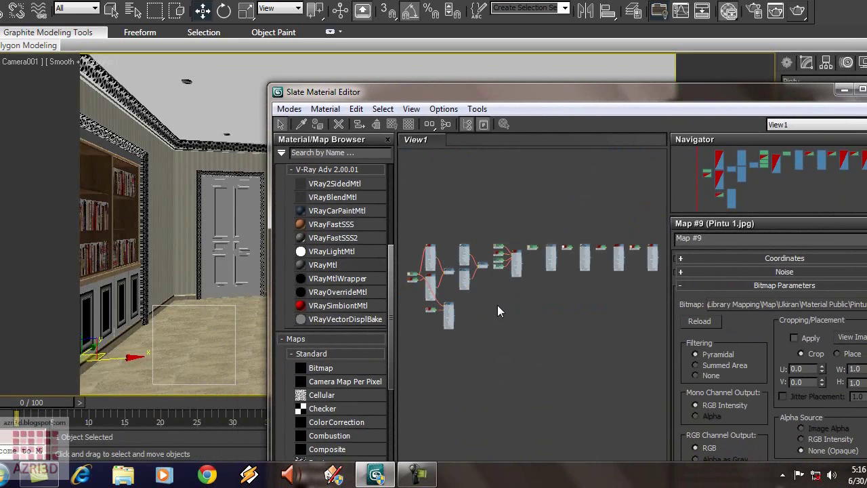
scroll(403, 307, "up", 5)
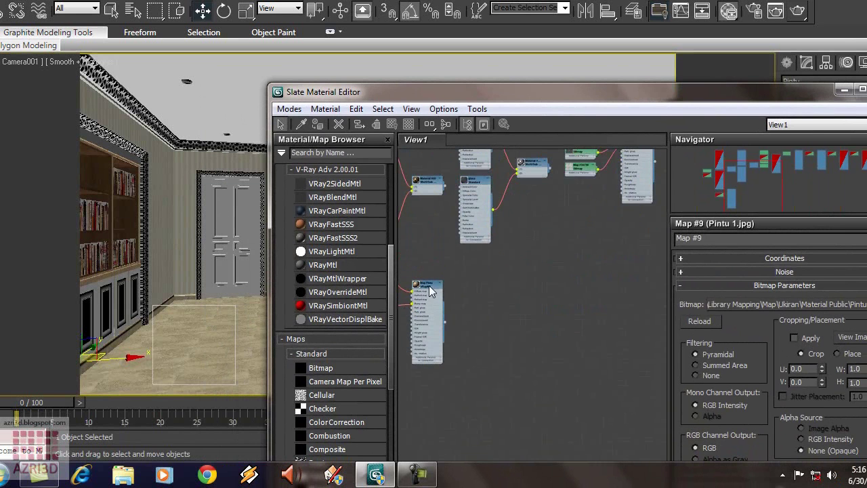
scroll(512, 284, "down", 5)
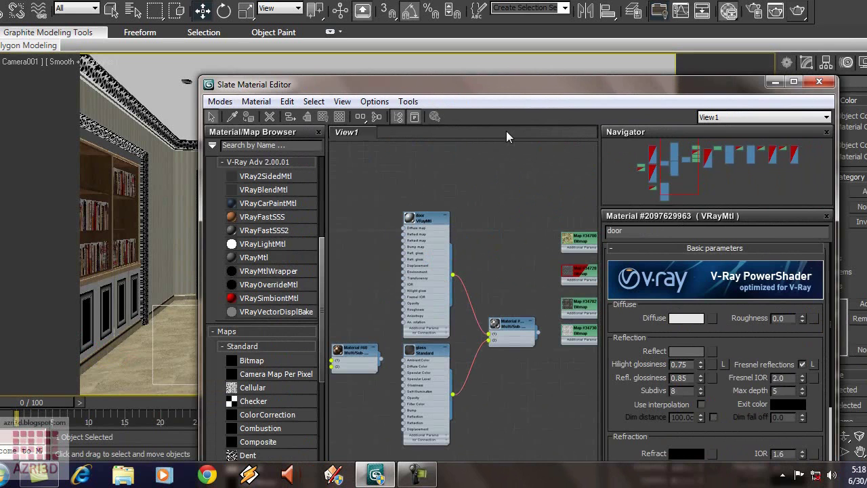
left_click_drag(483, 84, 406, 95)
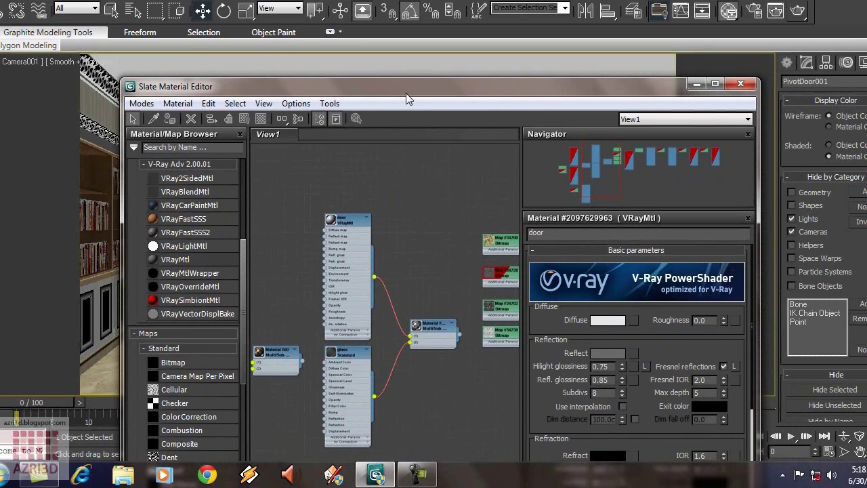
left_click_drag(510, 94, 499, 83)
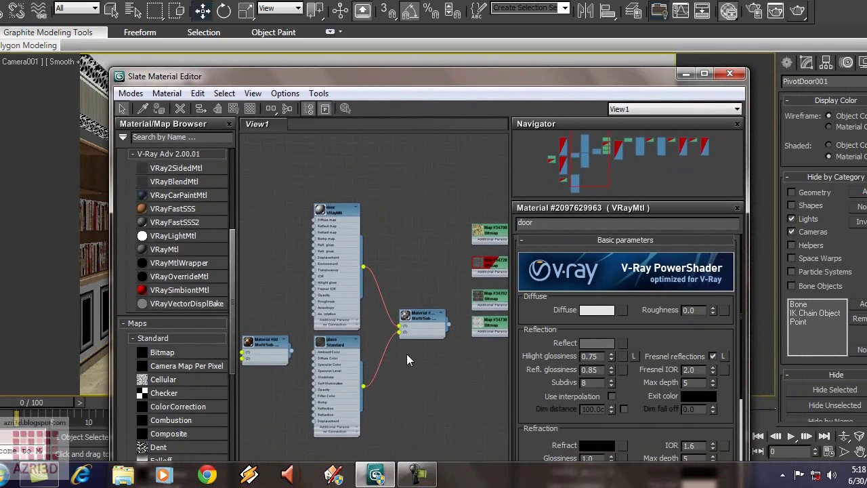
scroll(424, 389, "up", 1)
scroll(322, 325, "up", 2)
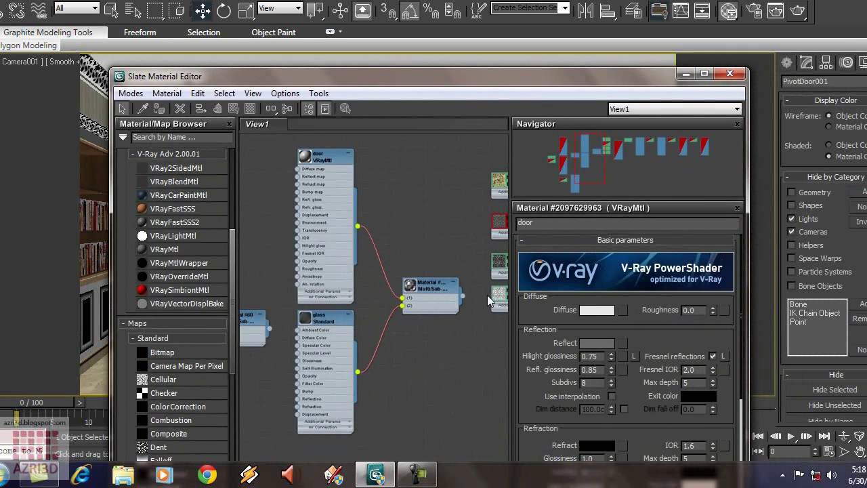
left_click(322, 322)
scroll(407, 346, "down", 2)
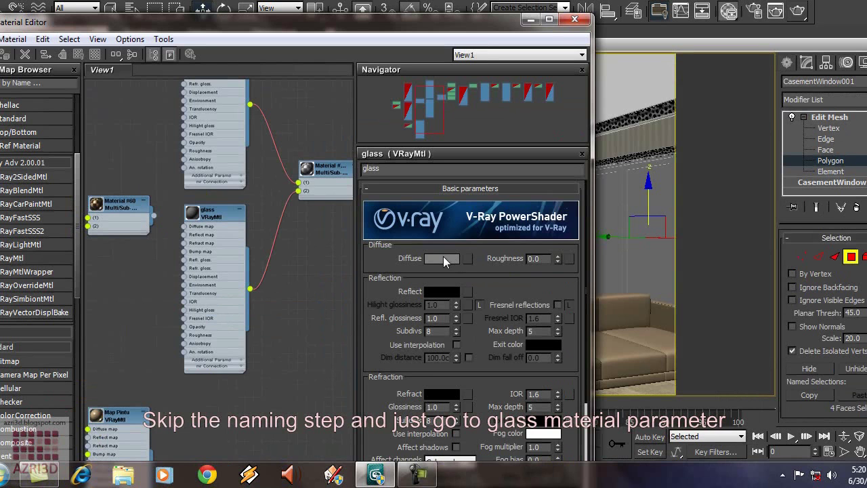
Exit Polygon sub-object editing on the casement window's Edit Mesh modifier and bring the glass VRayMtl's refraction parameters into view.
left_click(833, 118)
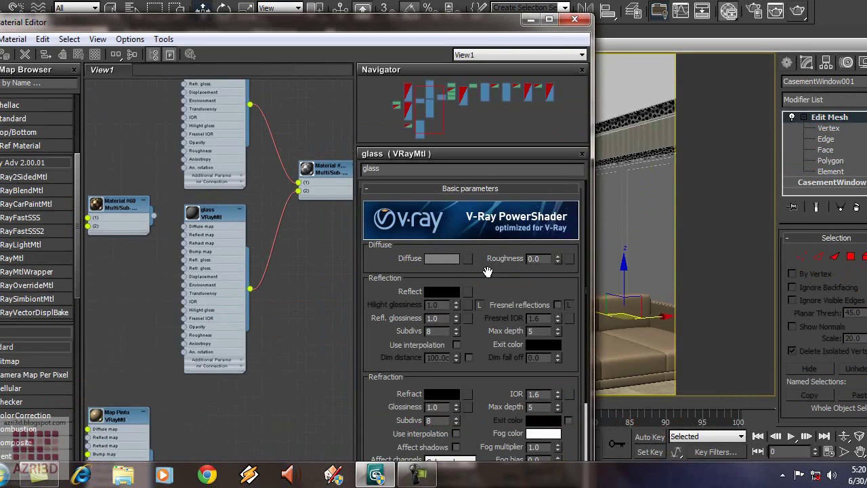
scroll(488, 273, "down", 1)
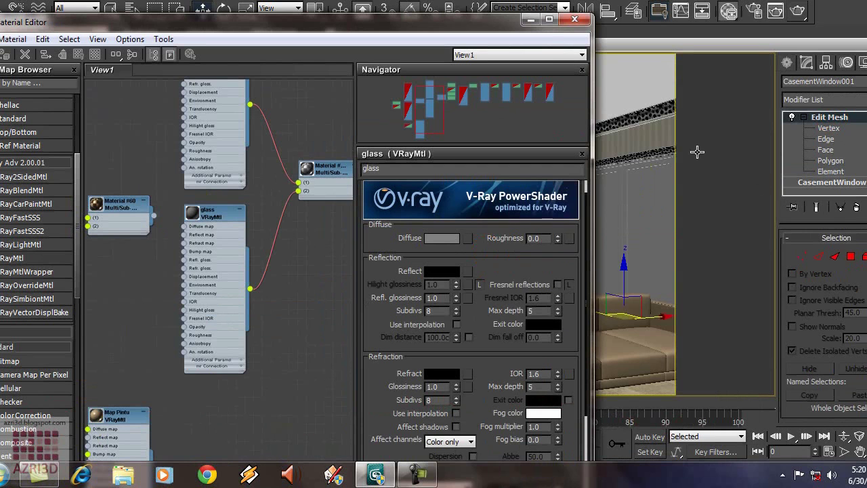
Set the glass VRayMtl's reflection colour to a dark grey with a value of 59.
left_click(445, 272)
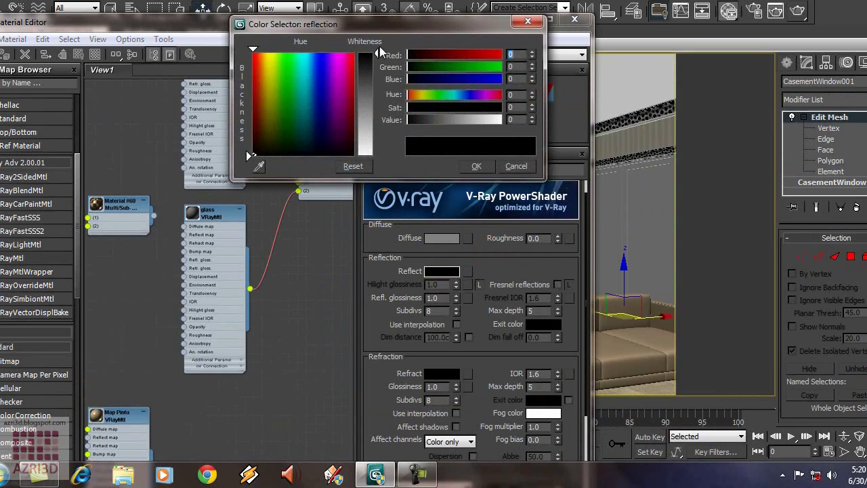
left_click_drag(375, 52, 376, 76)
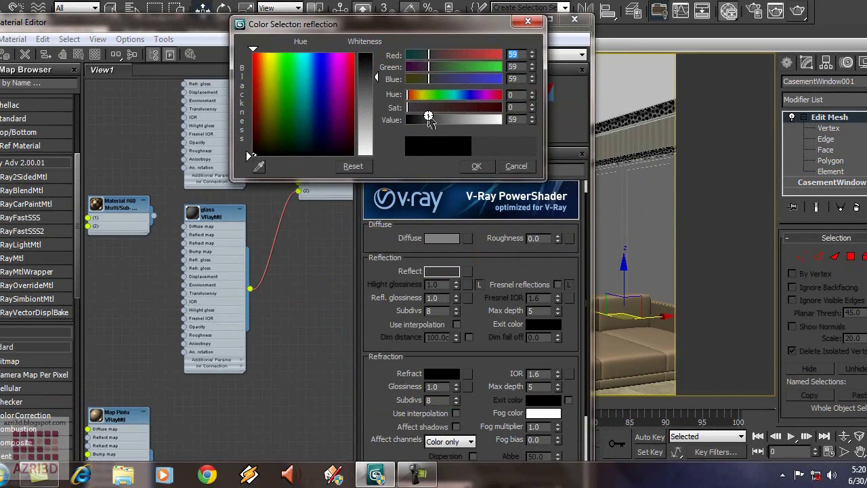
left_click(476, 166)
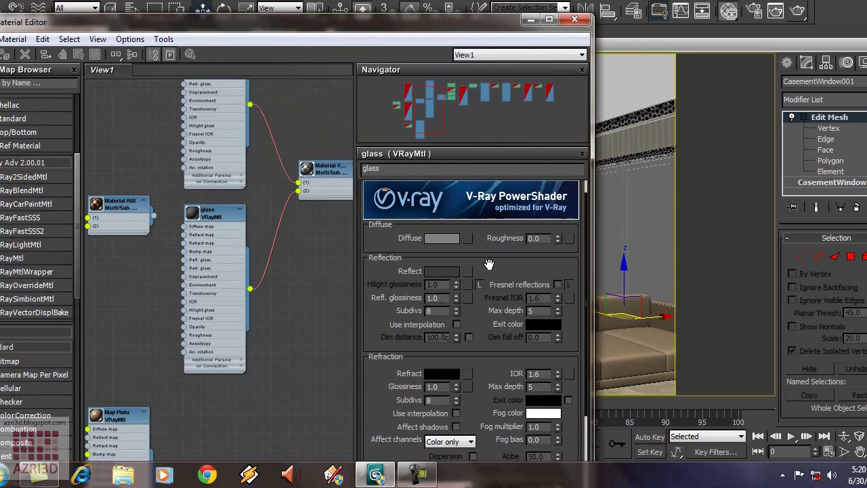
Set the glass VRayMtl's refraction colour to a light grey with a value of 213.
scroll(489, 264, "down", 3)
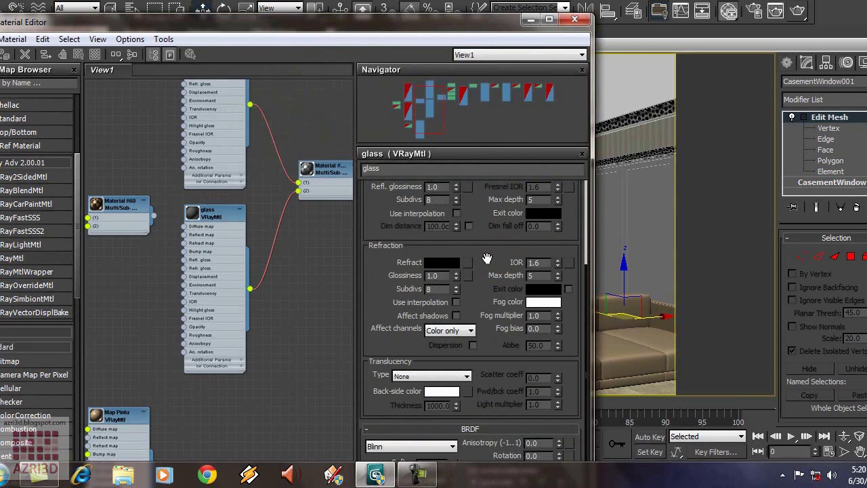
left_click_drag(487, 259, 488, 241)
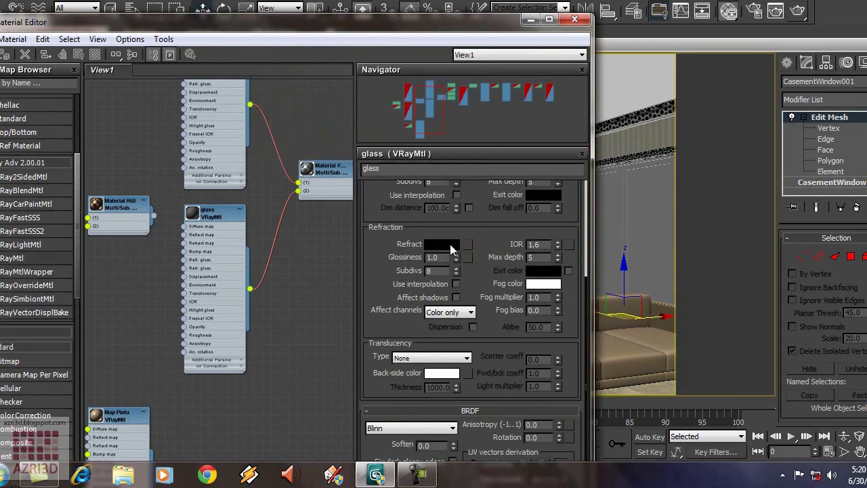
left_click(443, 245)
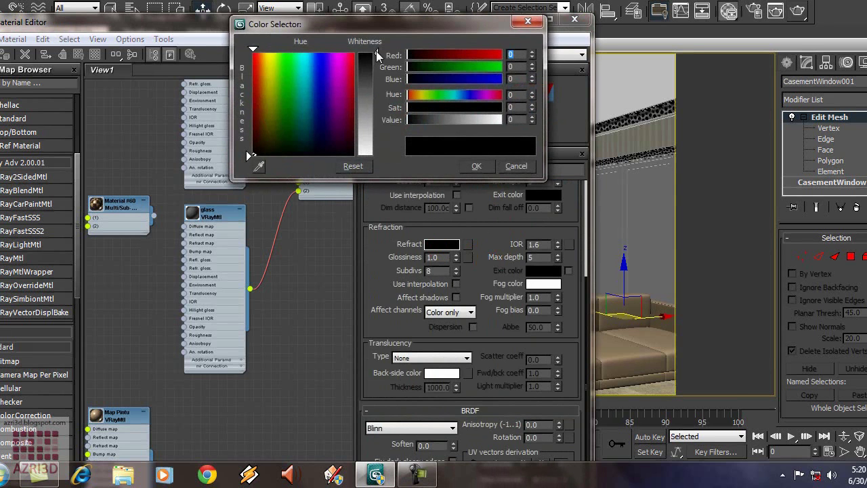
left_click_drag(377, 54, 376, 140)
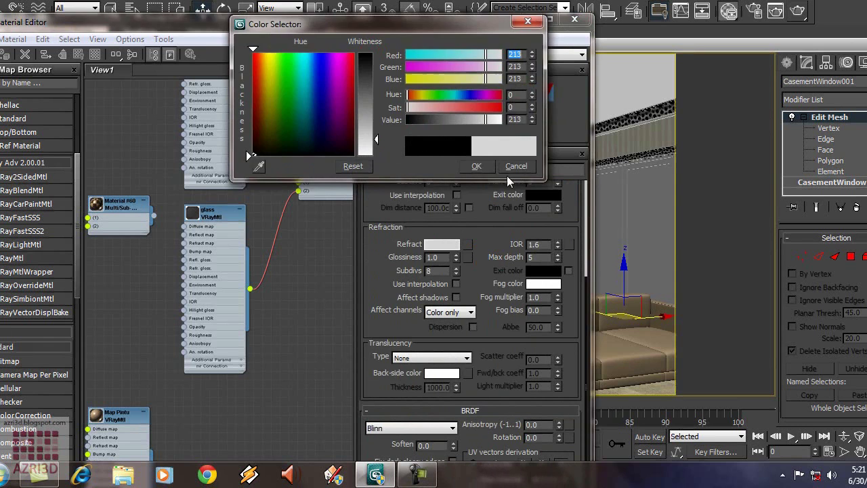
left_click(477, 167)
Set the glass refraction IOR to 1.1 and enable Use interpolation and Affect shadows for refraction.
left_click_drag(546, 248, 475, 252)
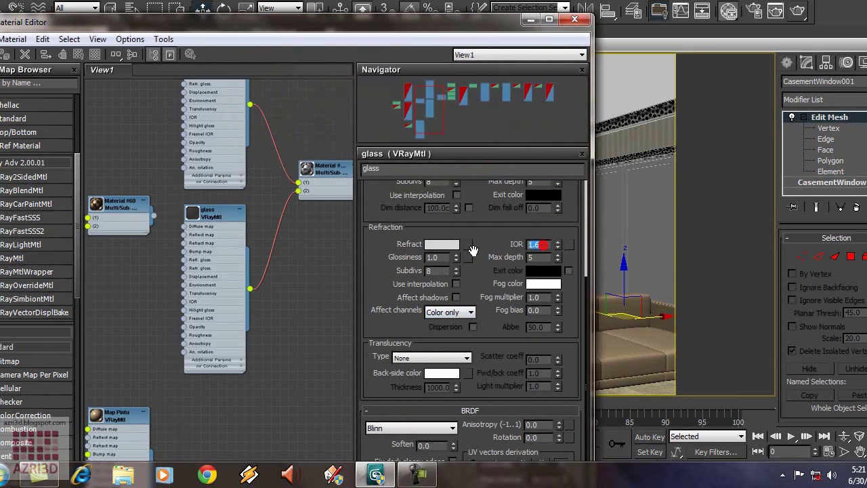
type("1.2")
key("Return")
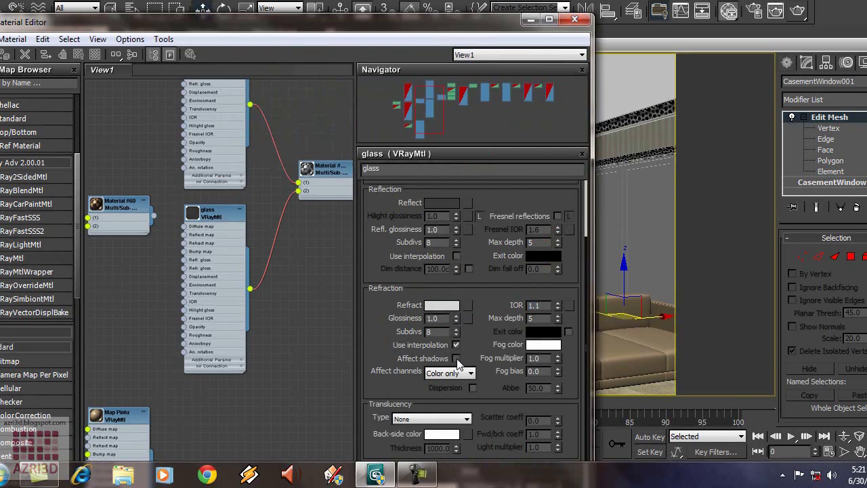
left_click(457, 359)
Edit the minimum rate in the glass material's Reflect interpolation settings, then close the Slate Material Editor.
scroll(391, 317, "down", 3)
left_click(399, 388)
left_click(400, 399)
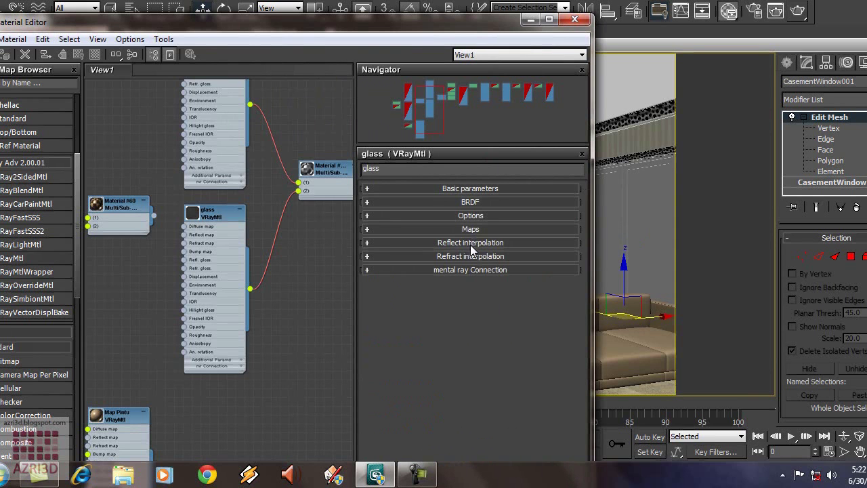
left_click(480, 242)
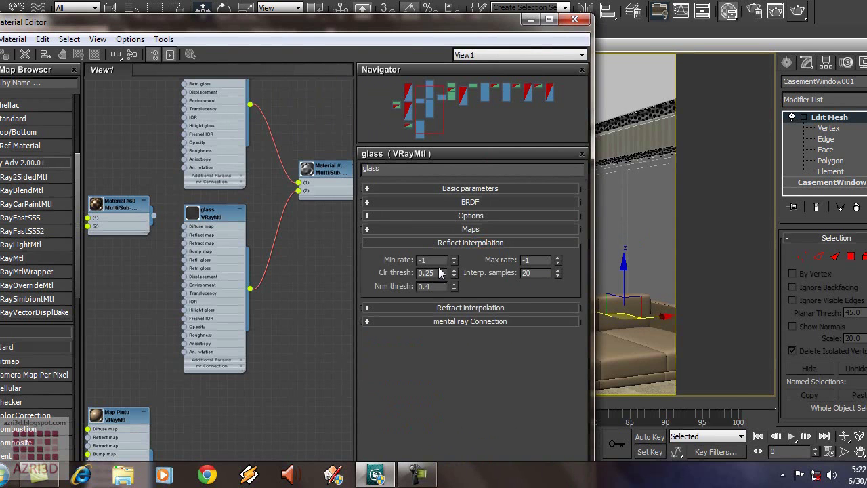
left_click_drag(440, 259, 371, 257)
type("-")
left_click(432, 308)
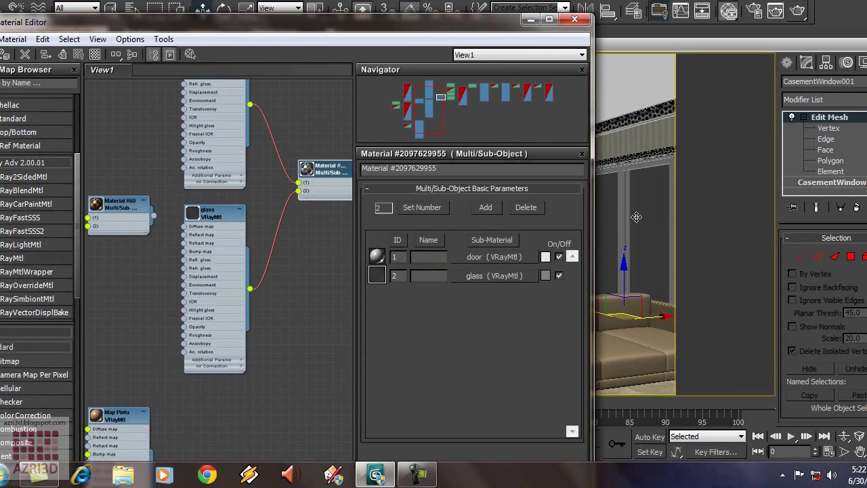
key("m")
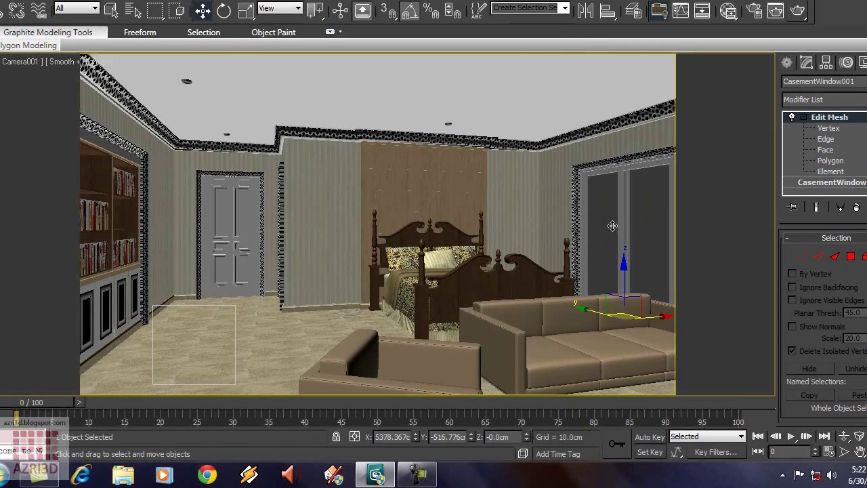
key("alt+r")
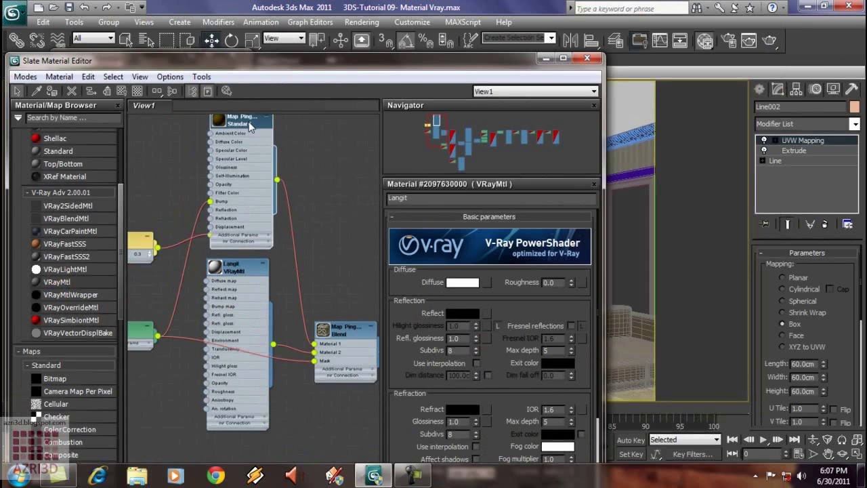
Add a VRayMtl node beside the Map Pinggiran Standard material and give it the name Map Pinggiran.
scroll(278, 208, "down", 2)
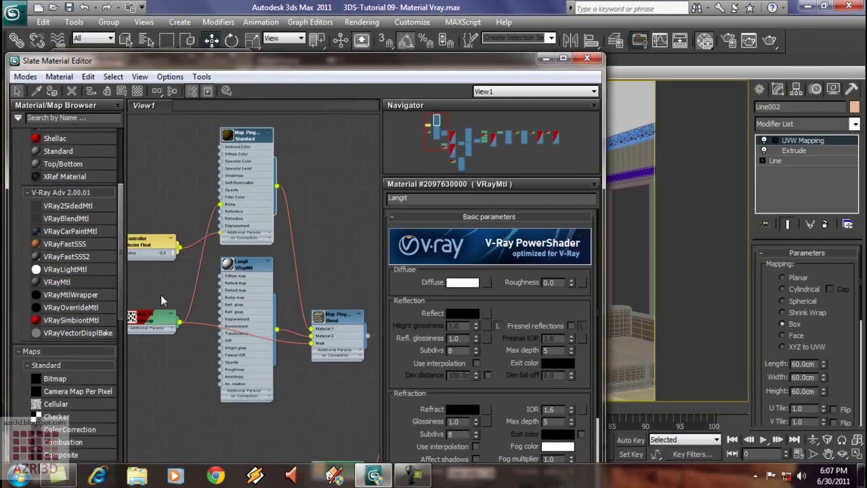
left_click_drag(57, 281, 327, 156)
left_click(249, 139)
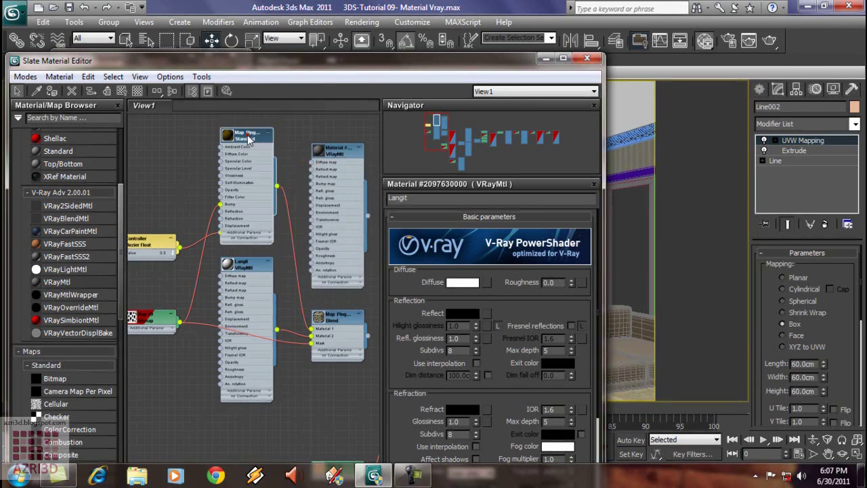
double_click(249, 139)
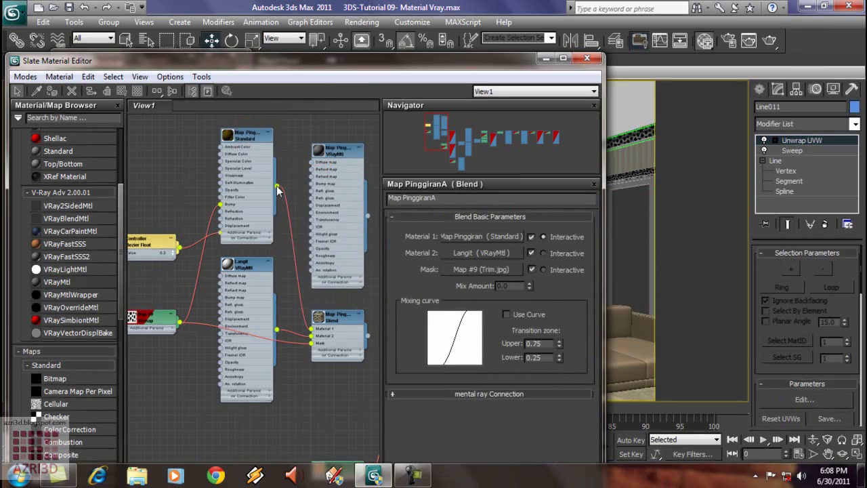
Replace the Standard material with the Map Pinggiran VRayMtl as Material 1 of the Map PinggiranA Blend.
left_click_drag(276, 186, 220, 253)
left_click_drag(237, 328, 294, 215)
scroll(374, 300, "down", 2)
scroll(190, 239, "up", 2)
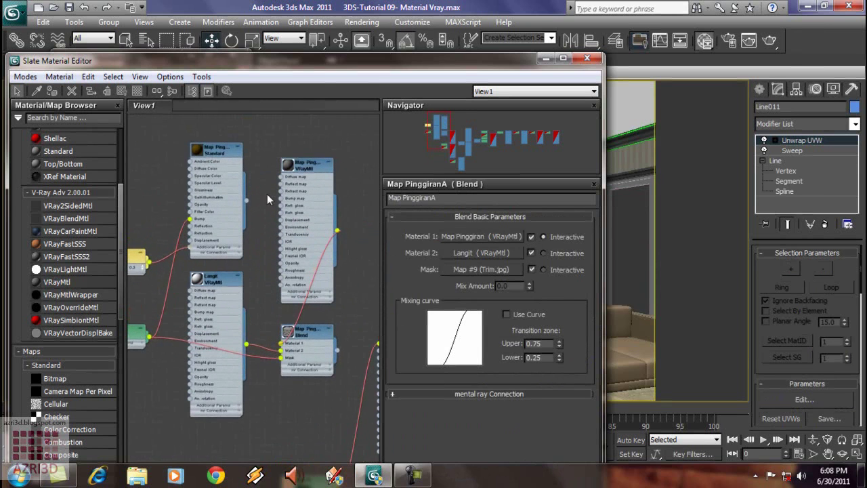
scroll(249, 227, "up", 1)
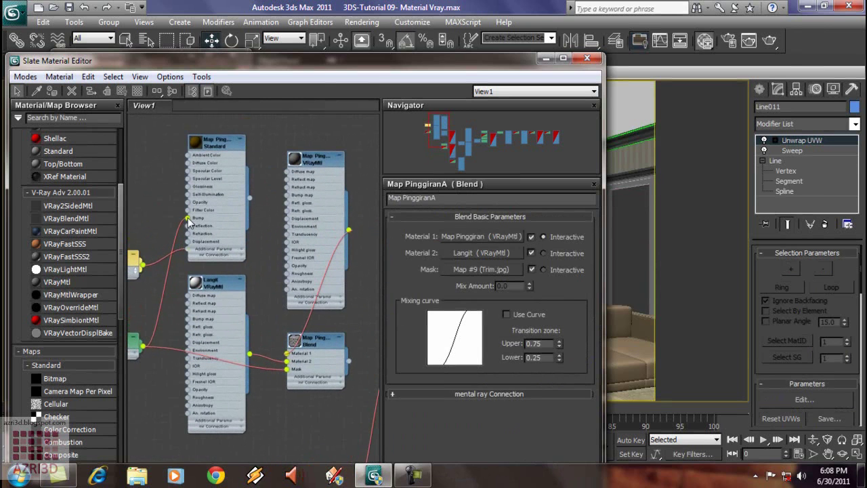
Move the Trim.jpg bump connection to the Map Pinggiran VRayMtl's Bump map input and delete the old Standard material.
left_click_drag(188, 217, 287, 196)
scroll(287, 197, "up", 1)
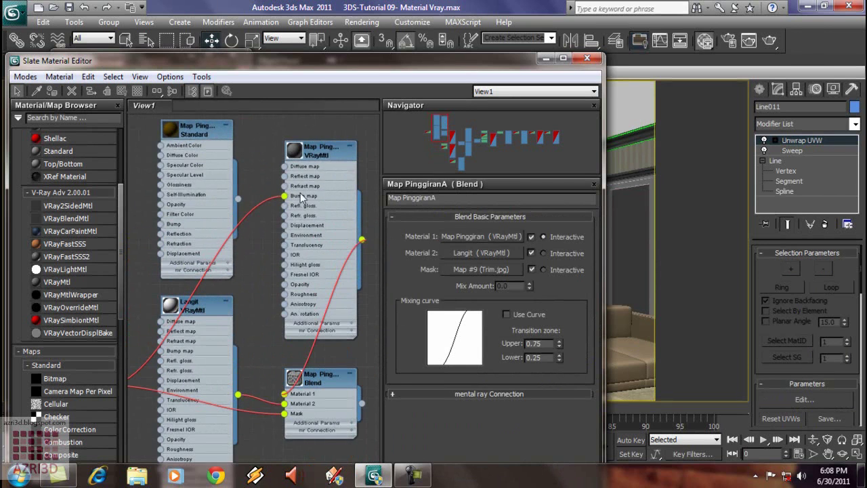
scroll(353, 198, "down", 2)
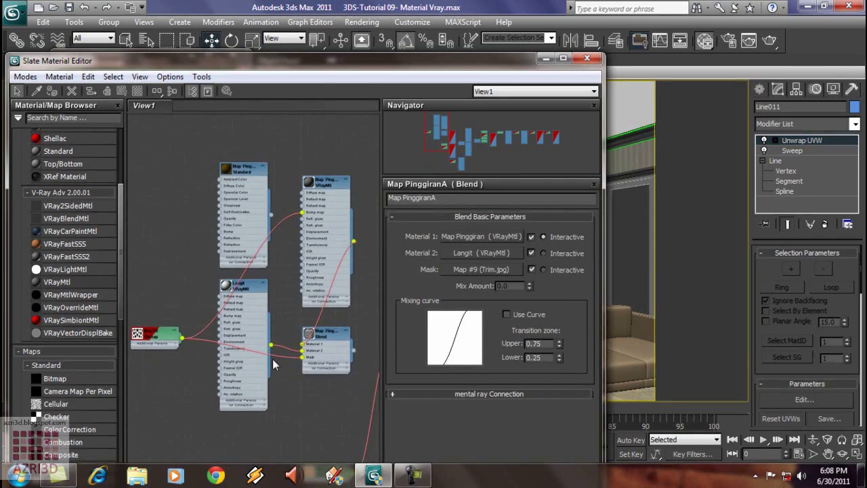
scroll(257, 360, "down", 1)
left_click(242, 169)
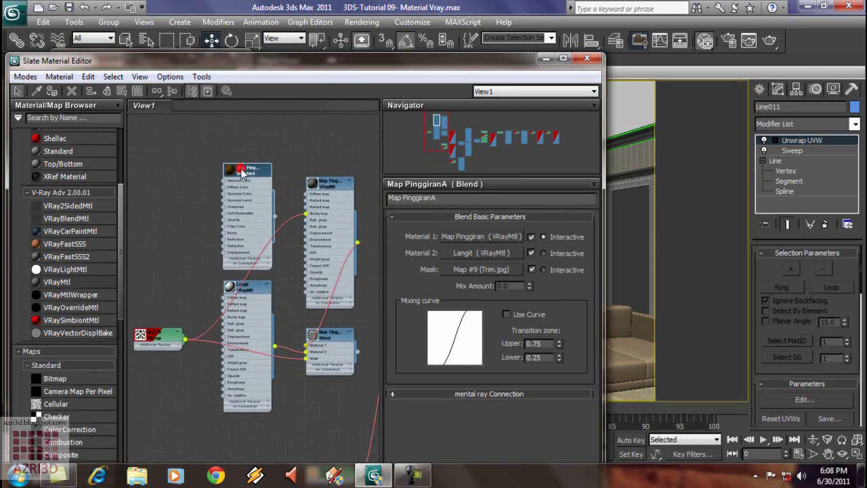
key("Delete")
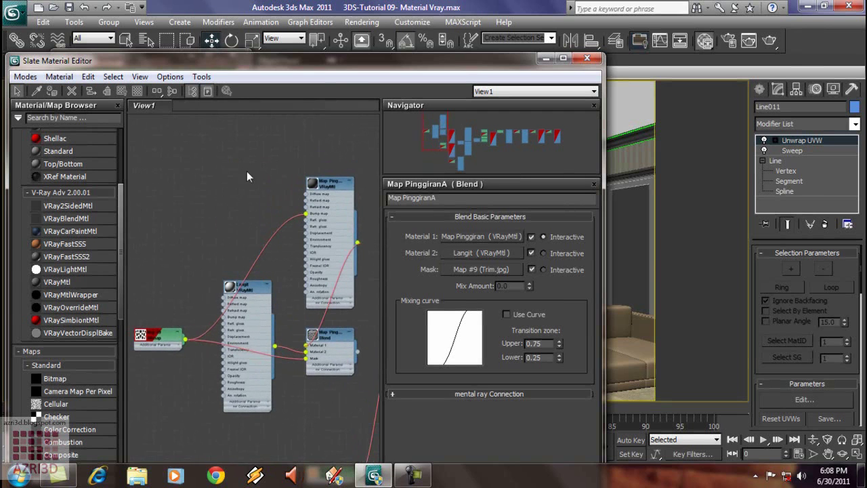
Set the Map Pinggiran VRayMtl's diffuse colour to a muted olive brown.
double_click(330, 187)
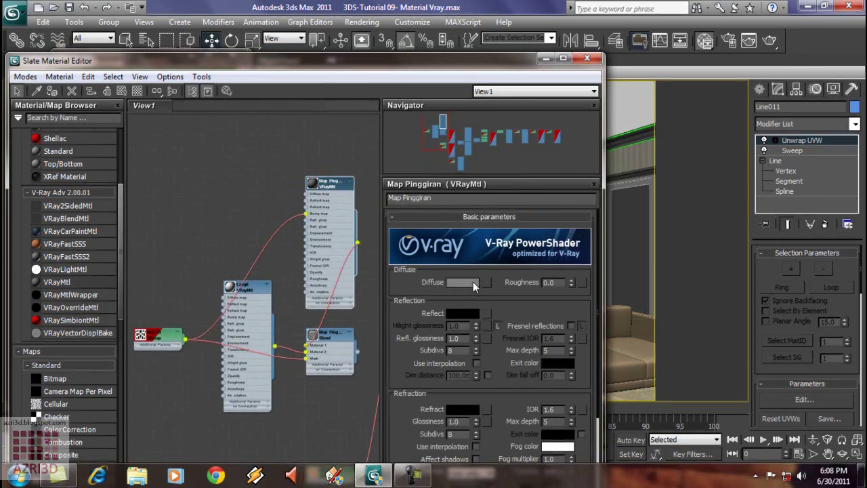
left_click(463, 282)
left_click(272, 150)
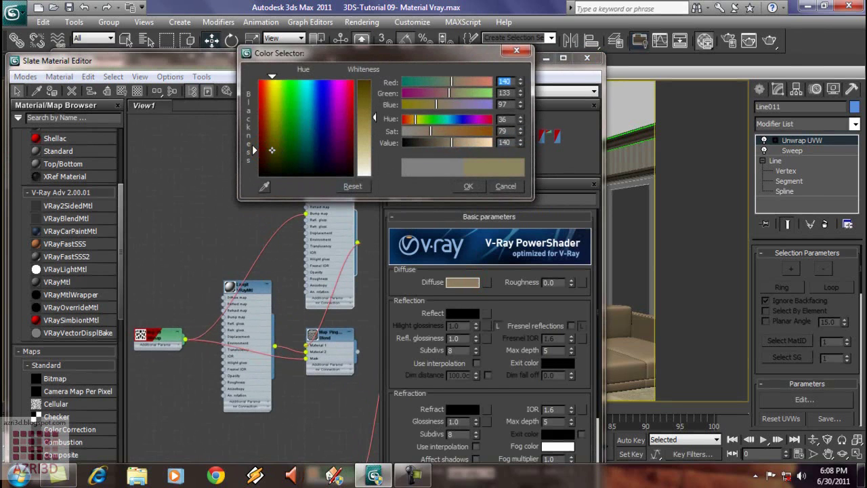
left_click_drag(271, 150, 270, 151)
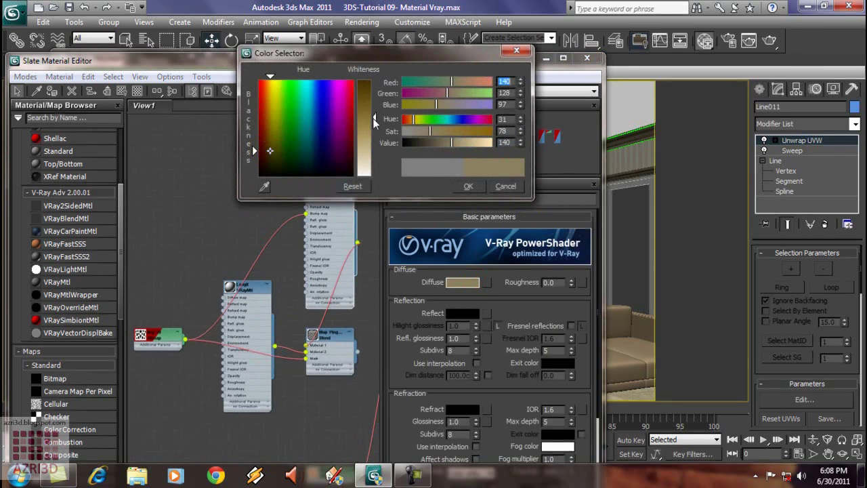
left_click_drag(373, 118, 373, 106)
left_click(478, 184)
Set the Map Pinggiran VRayMtl's reflection colour to a dark brown with RGB 57, 38, 25.
left_click(470, 315)
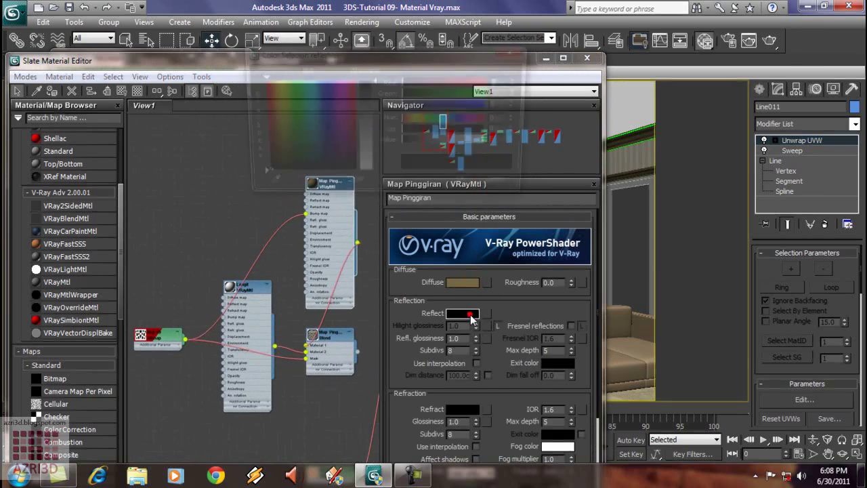
mouse_move(375, 80)
left_mouse_down()
mouse_move(374, 135)
mouse_move(375, 90)
left_mouse_up()
left_click(265, 163)
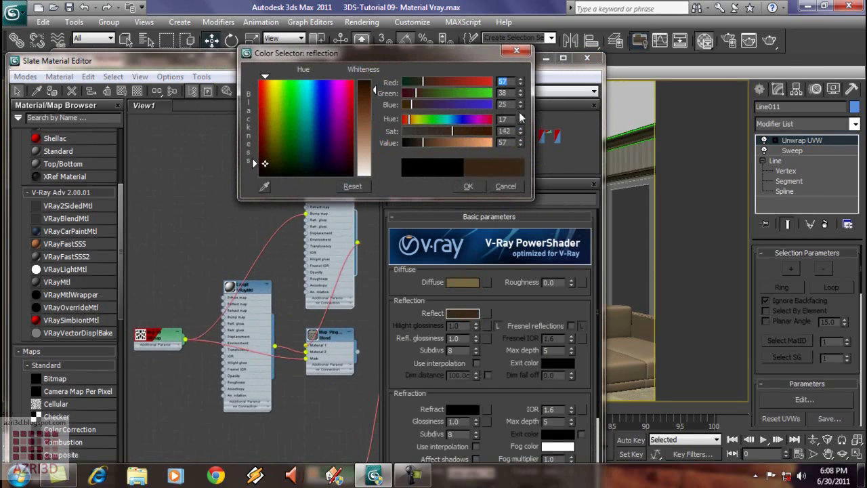
left_click(474, 187)
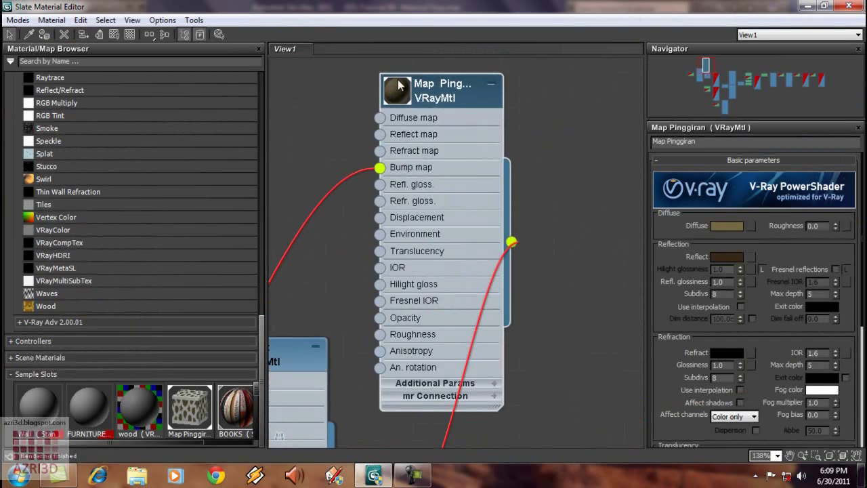
Enlarge the Map Pinggiran node's preview and set its unlocked highlight glossiness to 0.4 and reflection glossiness to 0.9.
scroll(391, 86, "up", 2)
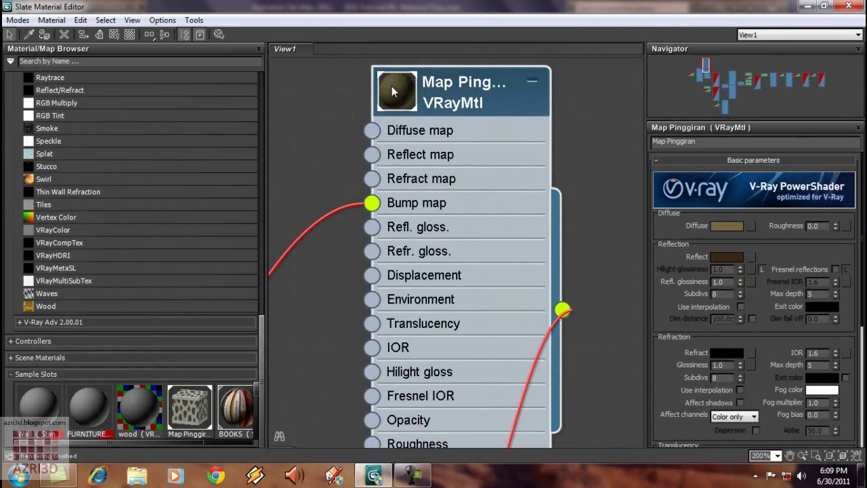
double_click(391, 86)
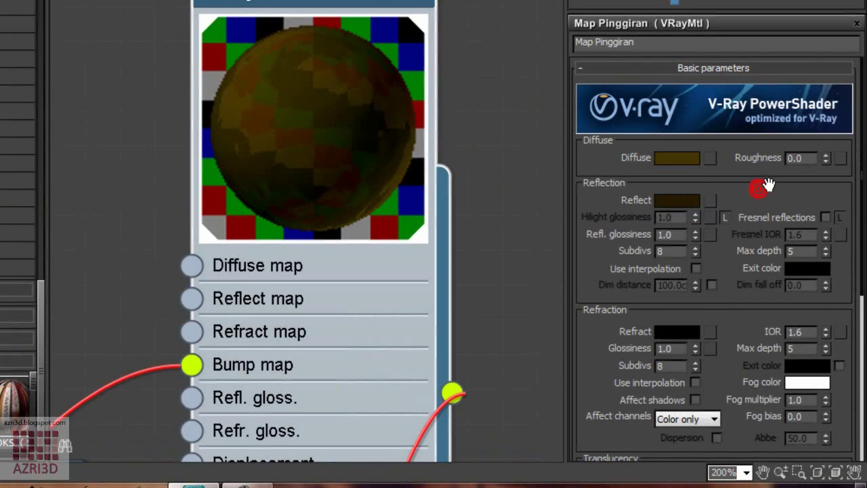
left_click(725, 216)
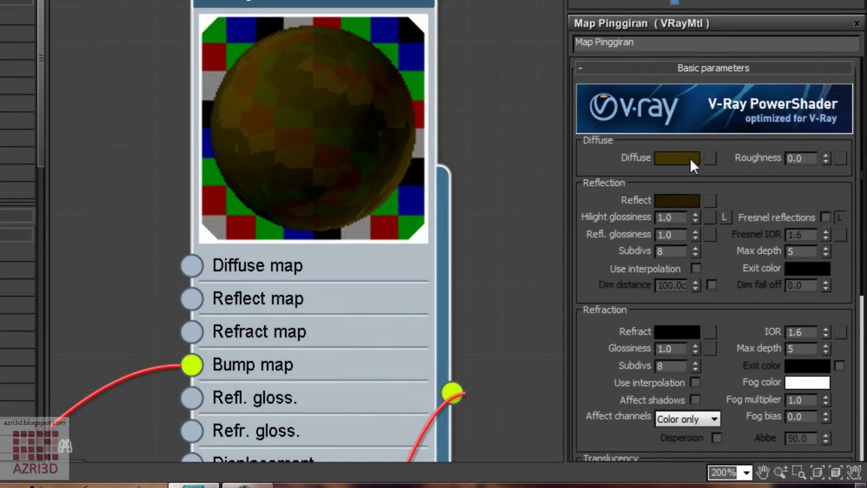
double_click(679, 218)
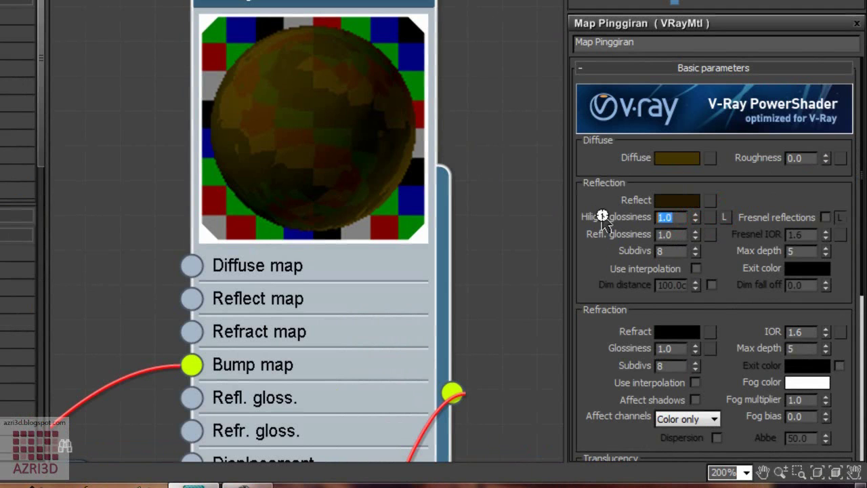
type("0.4")
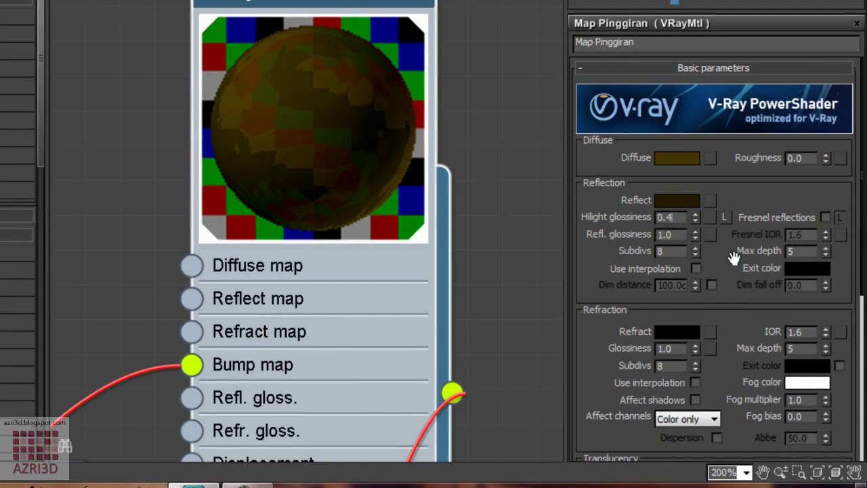
double_click(666, 233)
type("0.9")
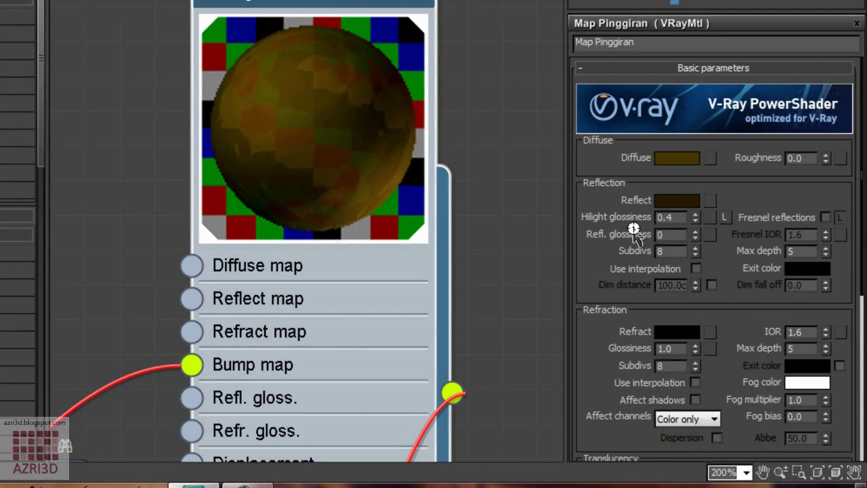
type("4")
Set the Map Pinggiran material's reflection glossiness to 0.94 and its BRDF type to Phong.
key("Return")
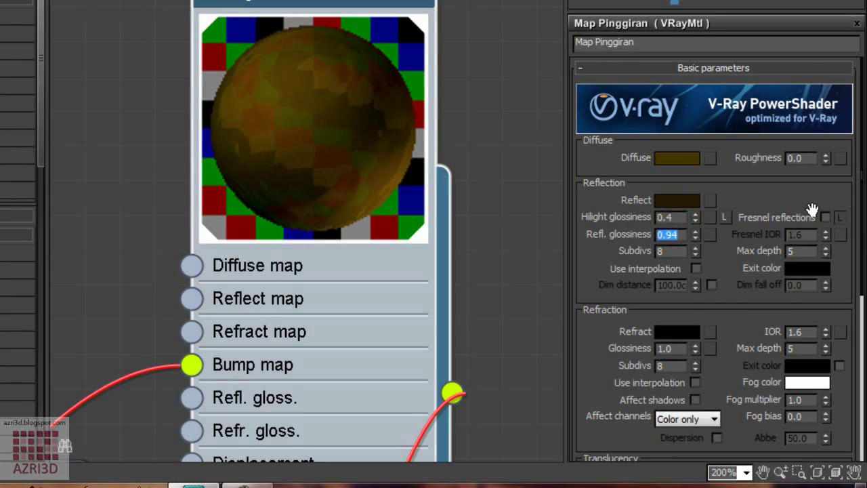
left_click(759, 196)
scroll(585, 290, "down", 8)
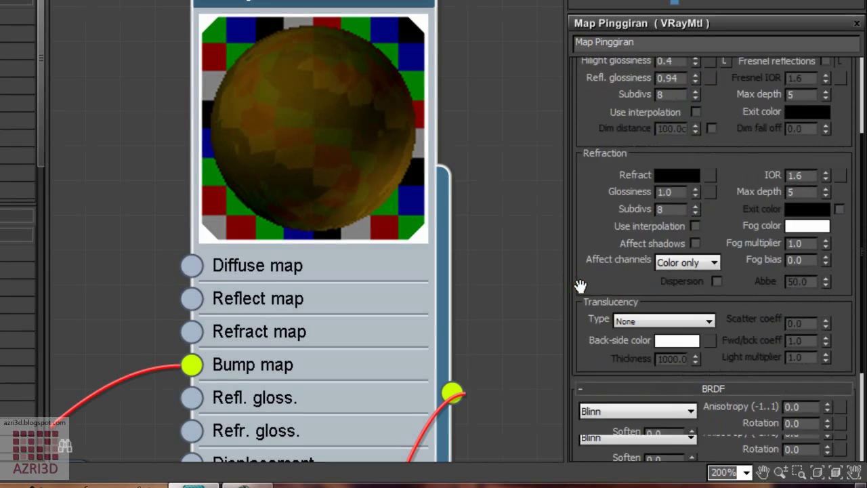
left_click(602, 285)
left_click(603, 297)
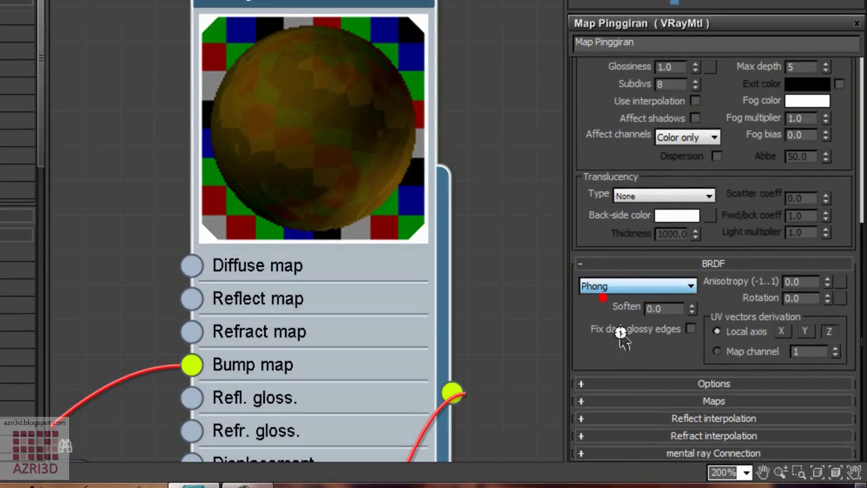
Set the Map Pinggiran material's reflect interpolation to a min rate of -3 and a max rate of 0.
left_click(662, 385)
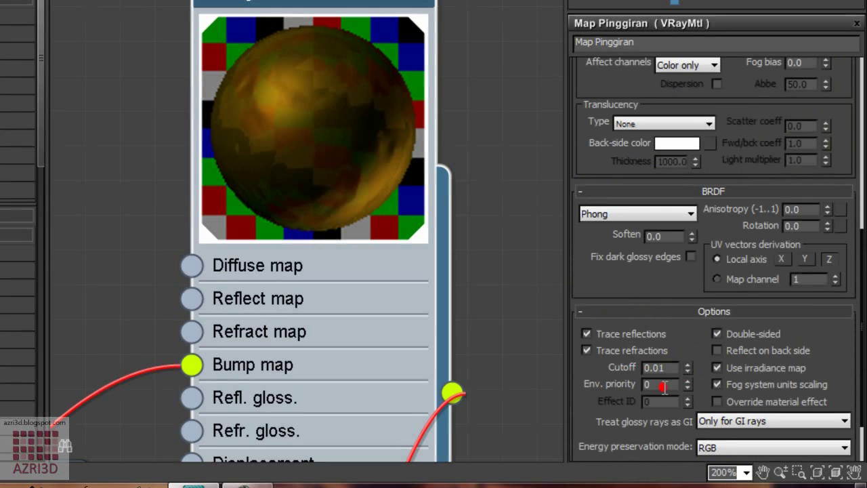
left_click(655, 313)
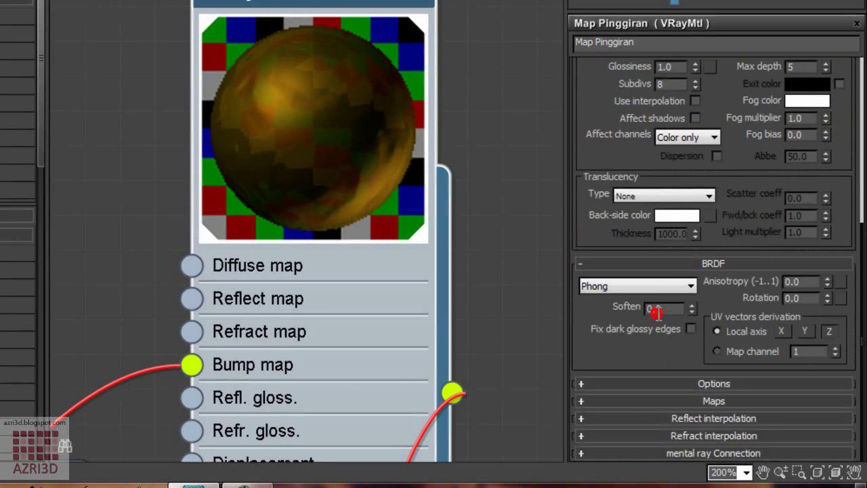
left_click(672, 418)
double_click(660, 413)
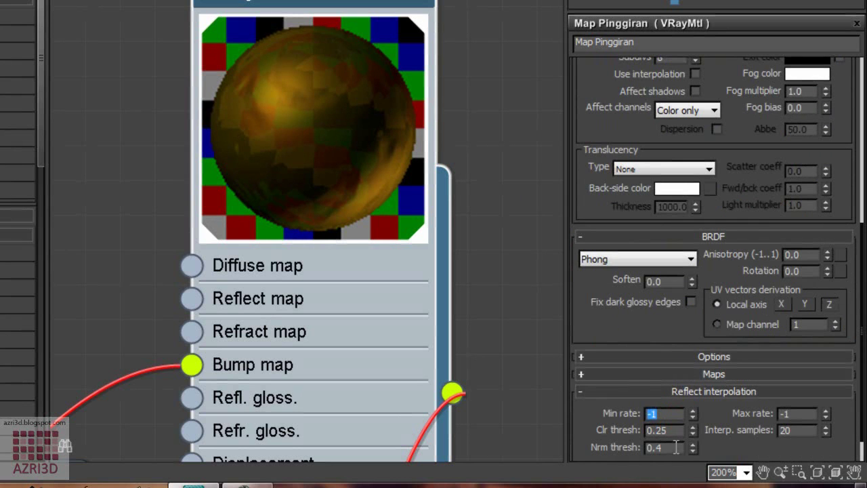
type("-3")
double_click(796, 413)
type("0")
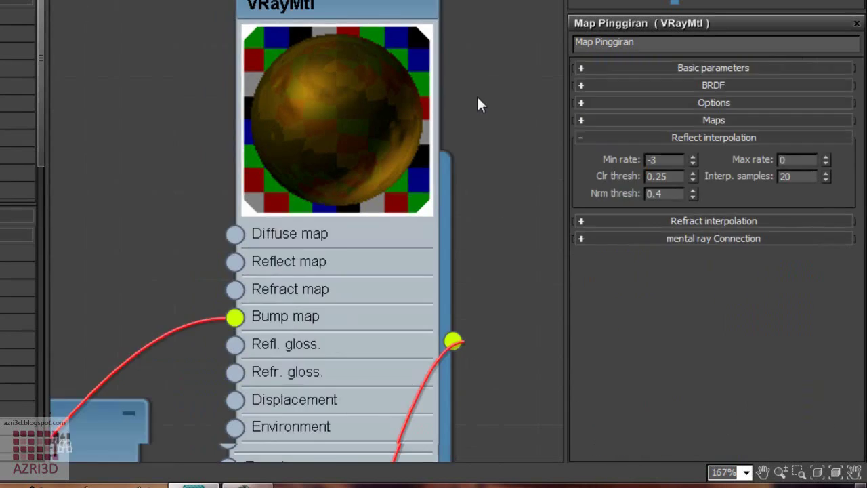
Shrink the Map Pinggiran node's enlarged material preview back to a small thumbnail.
scroll(221, 200, "down", 5)
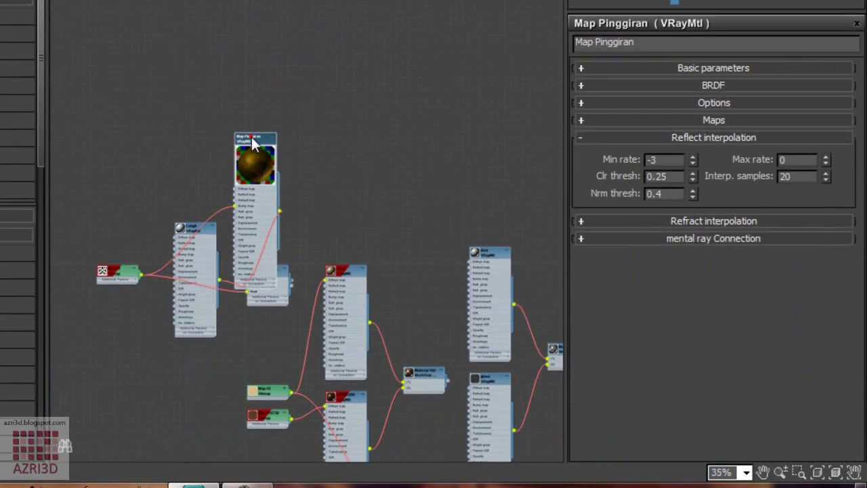
scroll(256, 144, "up", 5)
double_click(260, 145)
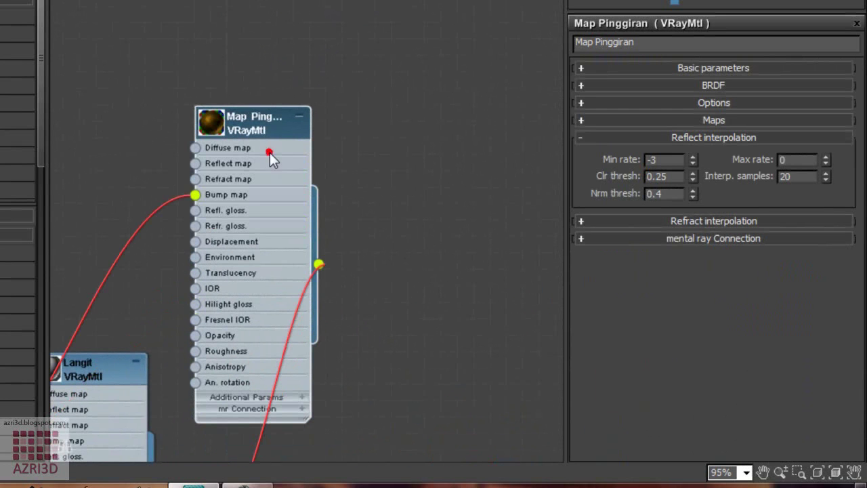